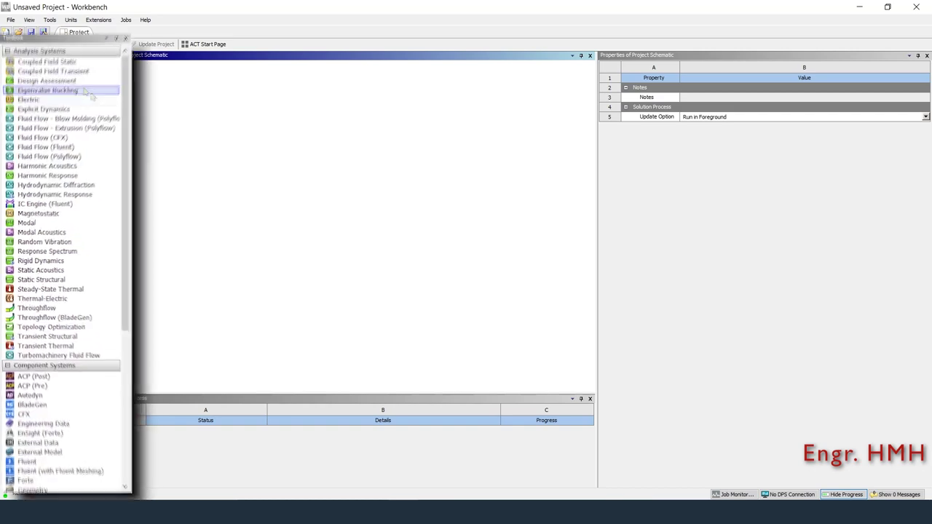
Add a standalone Fluid Flow (Fluent) system to the Project Schematic.
{"action": "scroll", "coordinate": [63, 41], "scroll_direction": "down", "scroll_amount": 3}
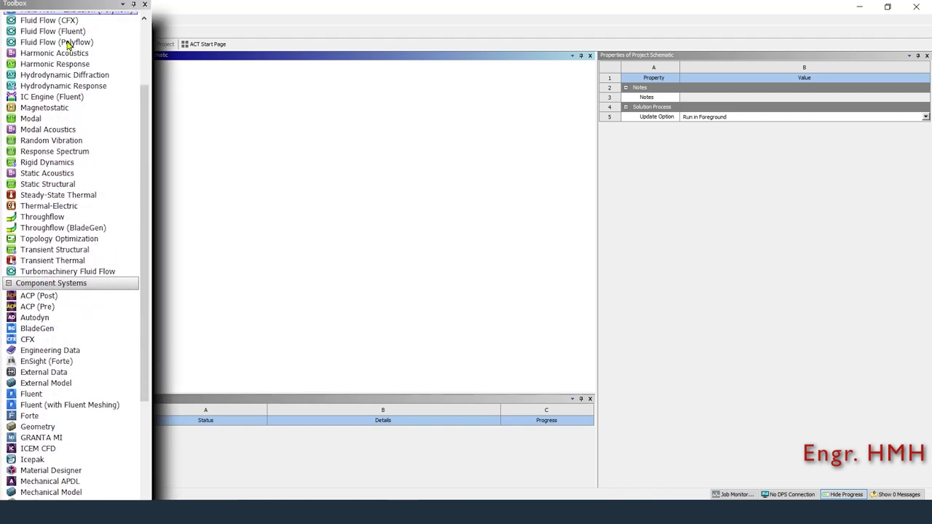
{"action": "scroll", "coordinate": [64, 43], "scroll_direction": "down", "scroll_amount": 4}
{"action": "scroll", "coordinate": [67, 46], "scroll_direction": "down", "scroll_amount": 2}
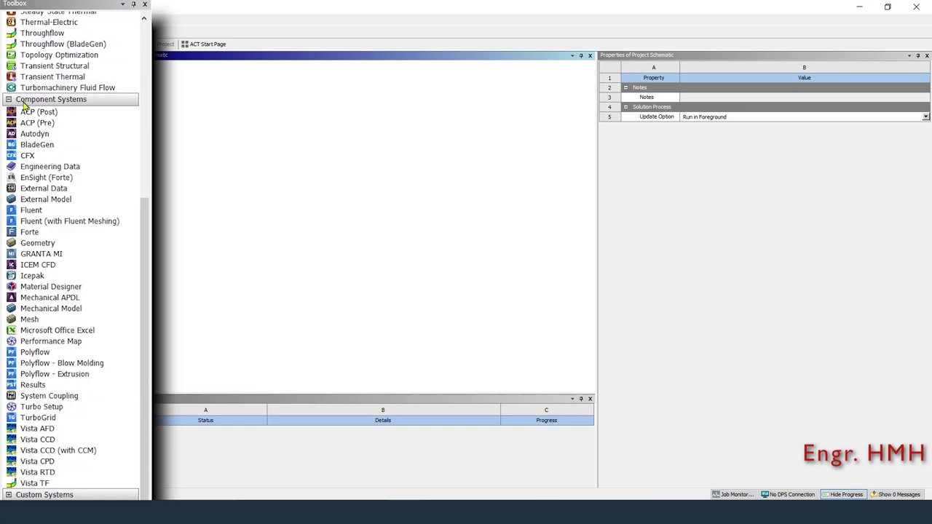
{"action": "scroll", "coordinate": [64, 107], "scroll_direction": "up", "scroll_amount": 4}
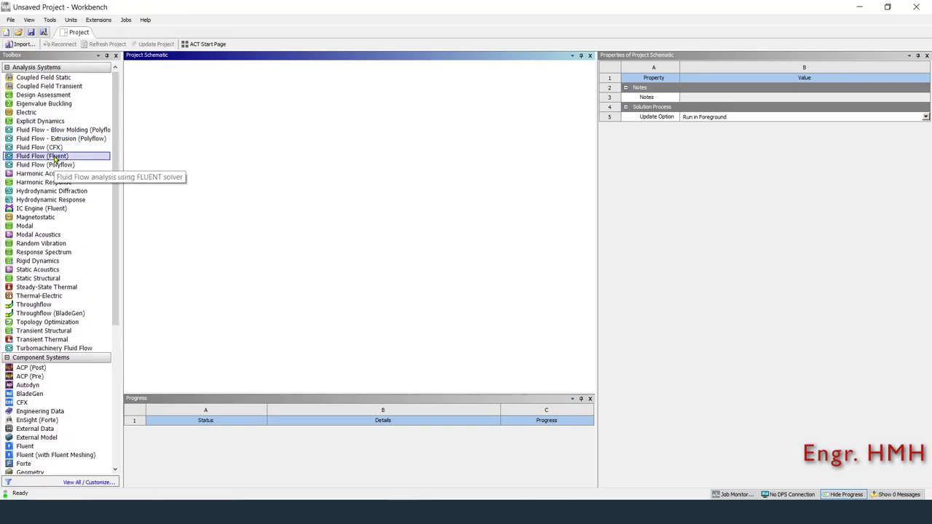
{"action": "left_click_drag", "start_coordinate": [56, 158], "coordinate": [182, 109]}
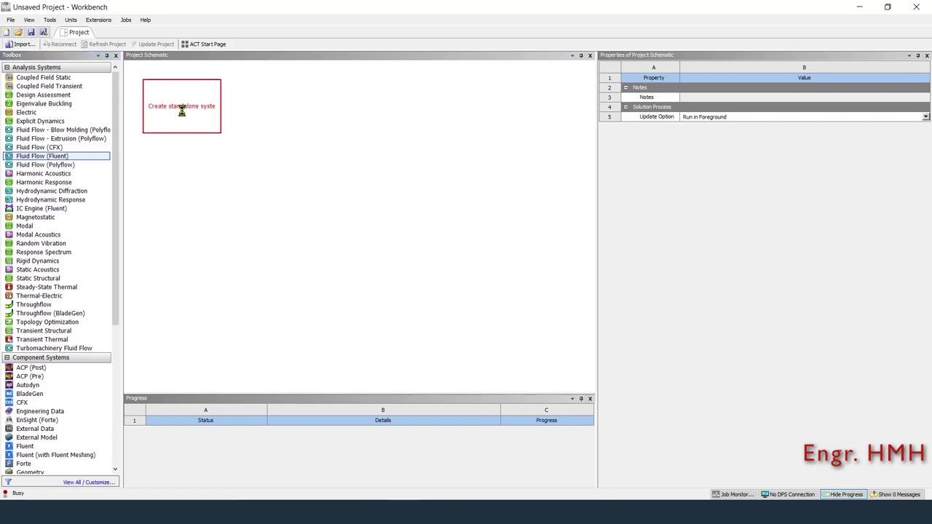
Add a standalone Geometry system and an ICEM CFD system beside it.
{"action": "scroll", "coordinate": [64, 163], "scroll_direction": "down", "scroll_amount": 5}
{"action": "scroll", "coordinate": [65, 163], "scroll_direction": "down", "scroll_amount": 3}
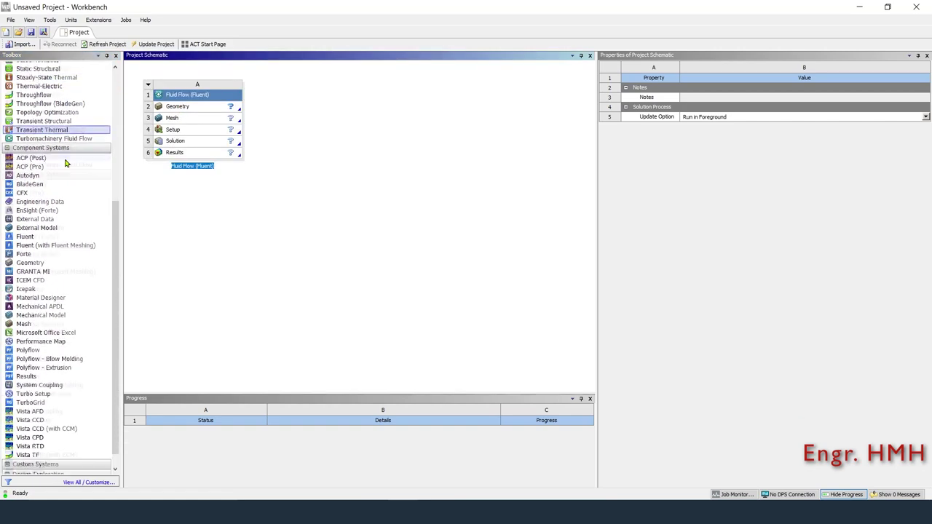
{"action": "scroll", "coordinate": [65, 163], "scroll_direction": "down", "scroll_amount": 1}
{"action": "left_click_drag", "start_coordinate": [52, 247], "coordinate": [135, 154]}
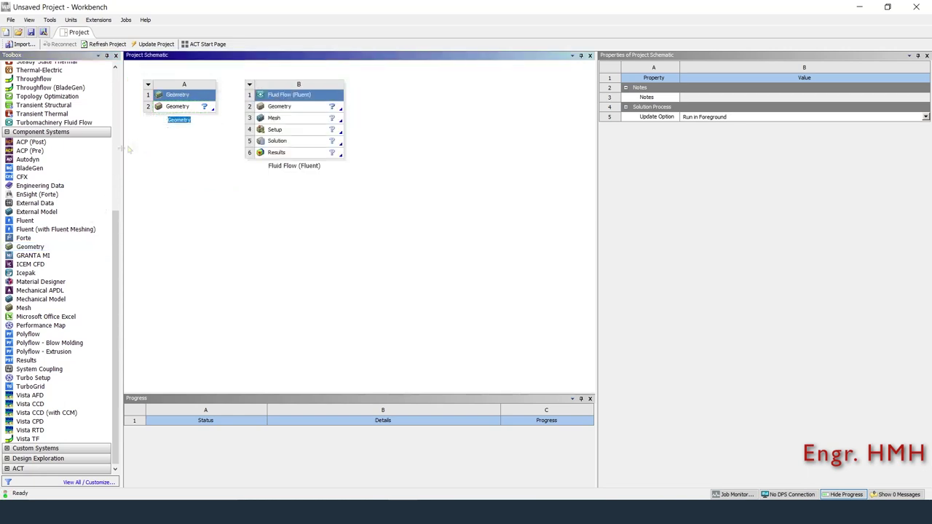
{"action": "left_click_drag", "start_coordinate": [54, 263], "coordinate": [231, 123]}
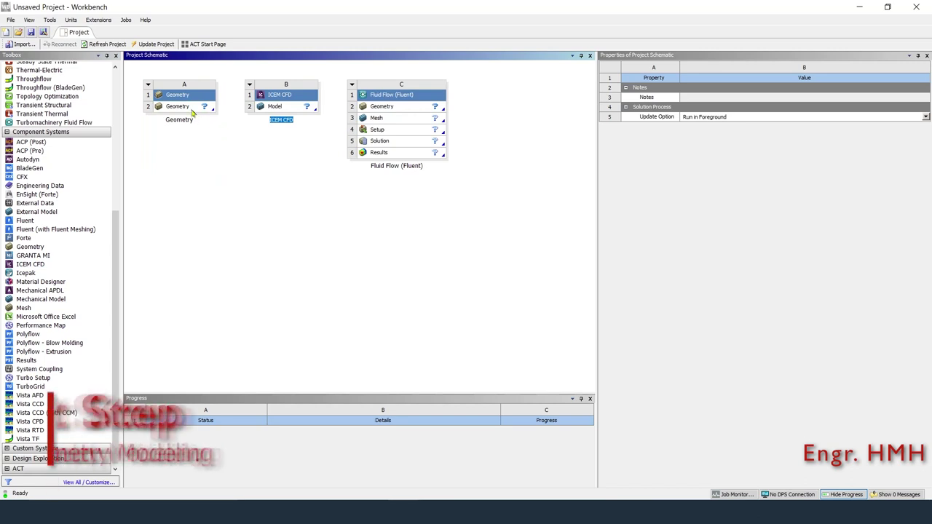
{"action": "left_click", "coordinate": [188, 107]}
Create a new SpaceClaim geometry from system A's Geometry cell and show the structure tree.
{"action": "left_click", "coordinate": [231, 120]}
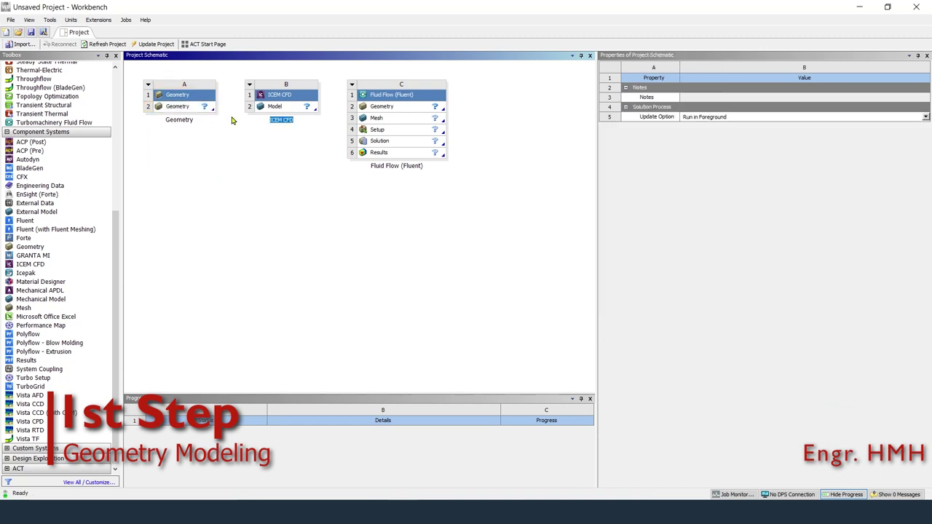
{"action": "left_click", "coordinate": [188, 107]}
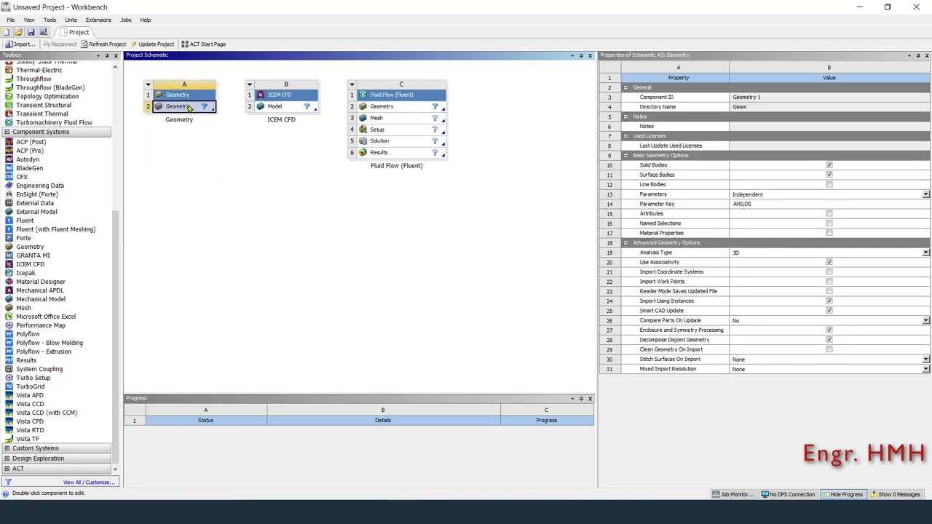
{"action": "right_click", "coordinate": [189, 107]}
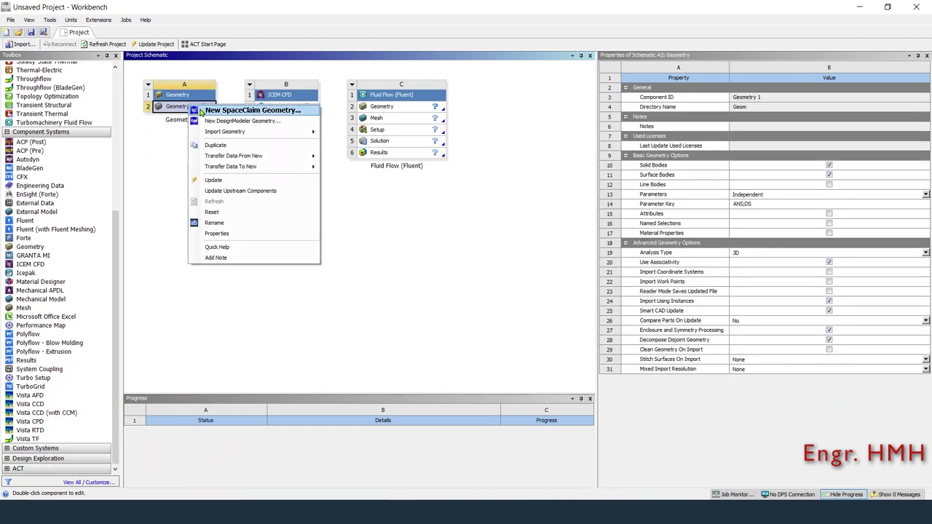
{"action": "left_click", "coordinate": [202, 110]}
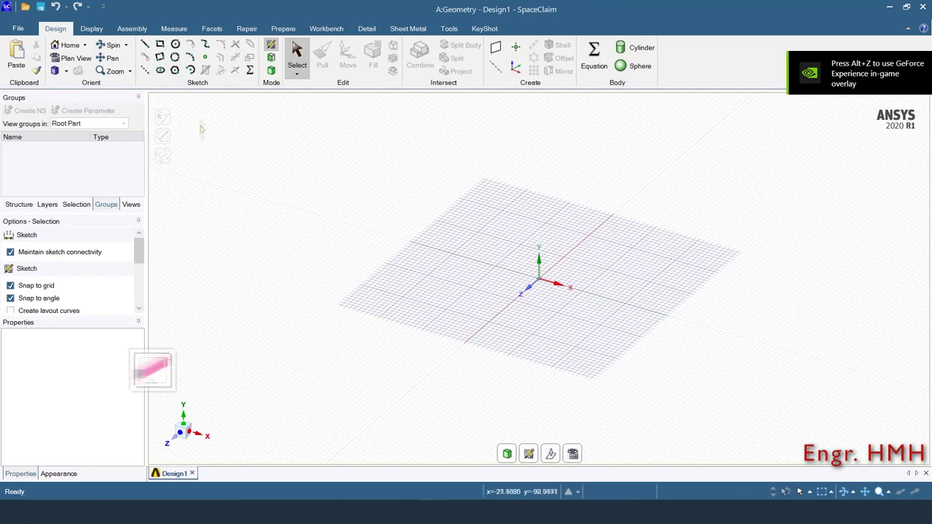
{"action": "left_click", "coordinate": [21, 206]}
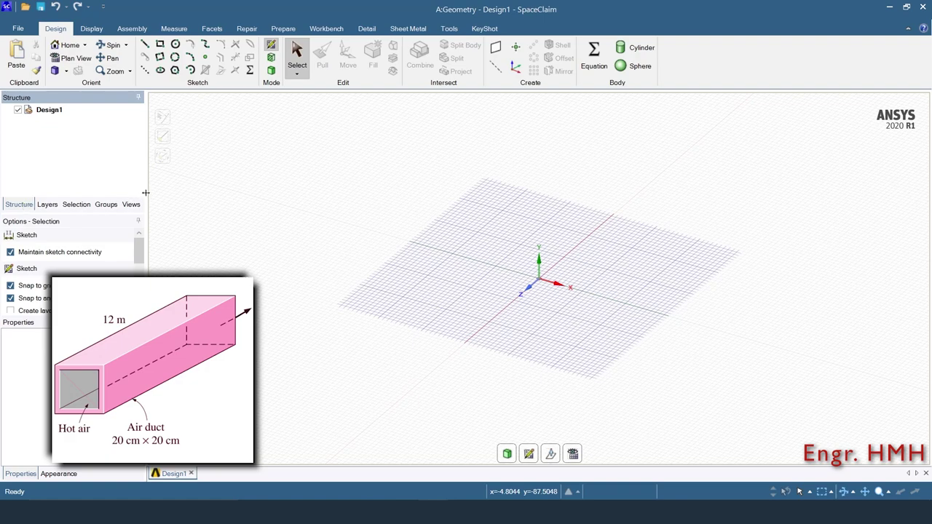
Sketch a 10 cm by 20 cm rectangle from the origin on the XY plane in plan view.
{"action": "left_click", "coordinate": [534, 456]}
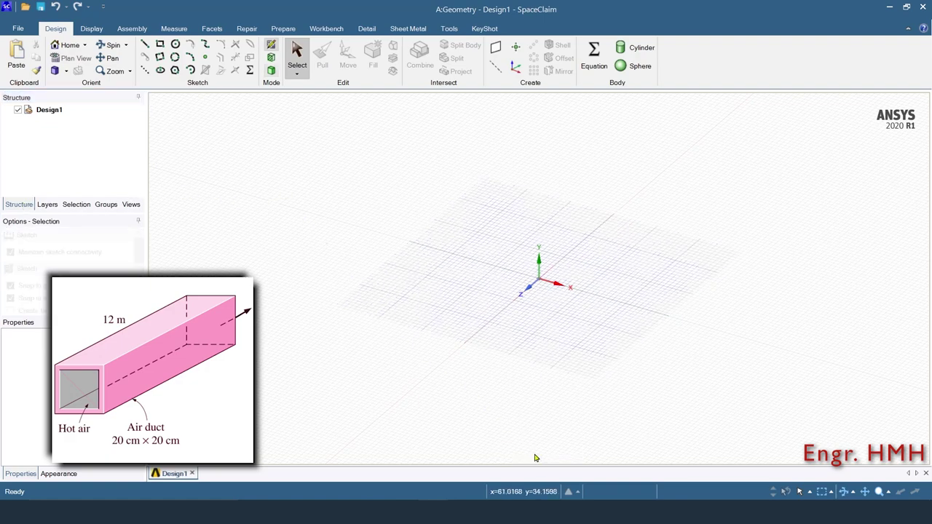
{"action": "left_click", "coordinate": [584, 249]}
{"action": "left_click", "coordinate": [574, 454]}
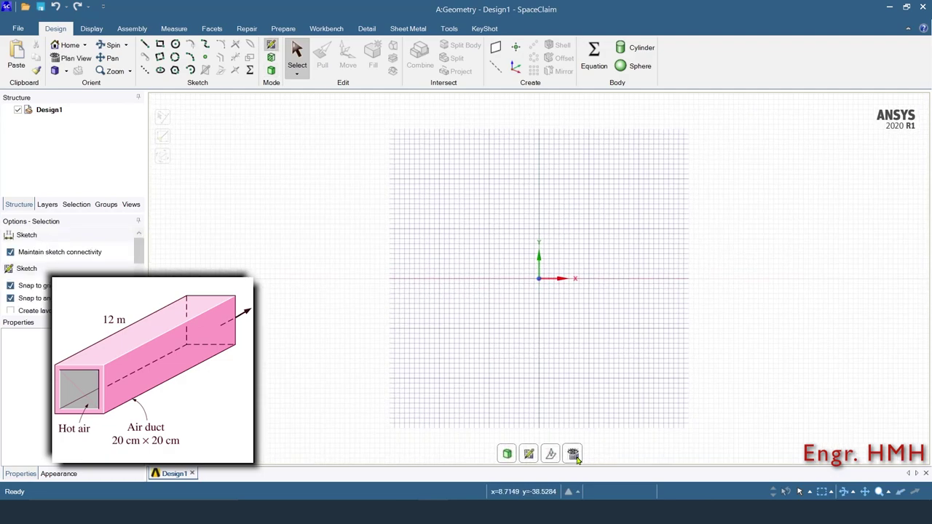
{"action": "left_click", "coordinate": [160, 45]}
{"action": "left_click", "coordinate": [539, 280]}
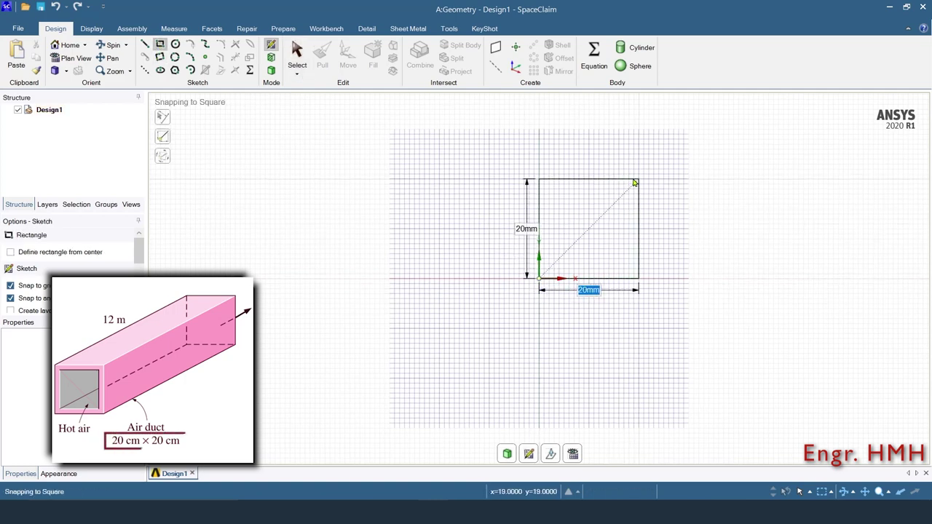
{"action": "type", "text": "10"}
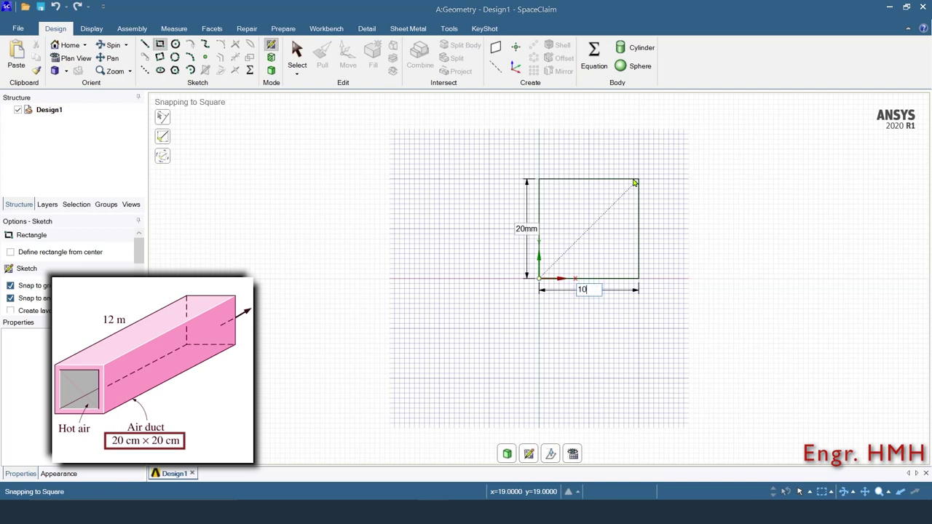
{"action": "type", "text": "cm"}
{"action": "key", "text": "Tab"}
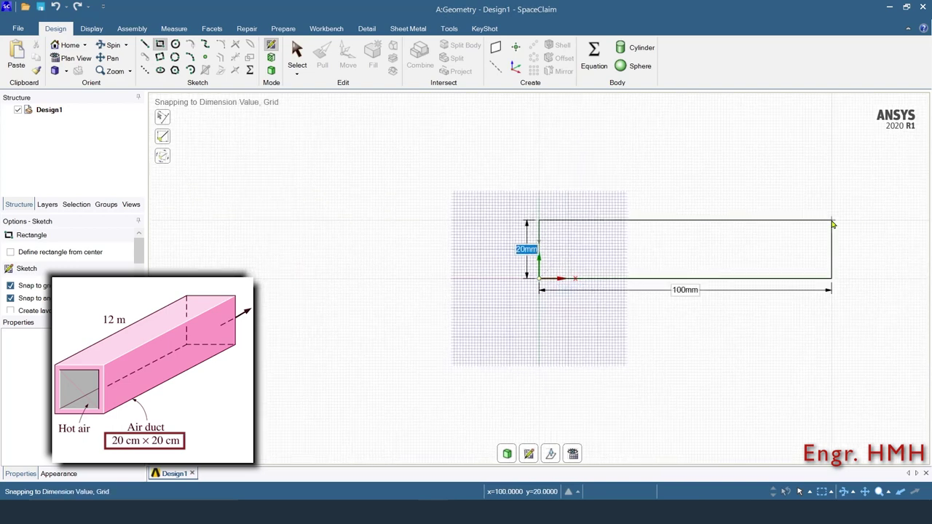
{"action": "type", "text": "20"}
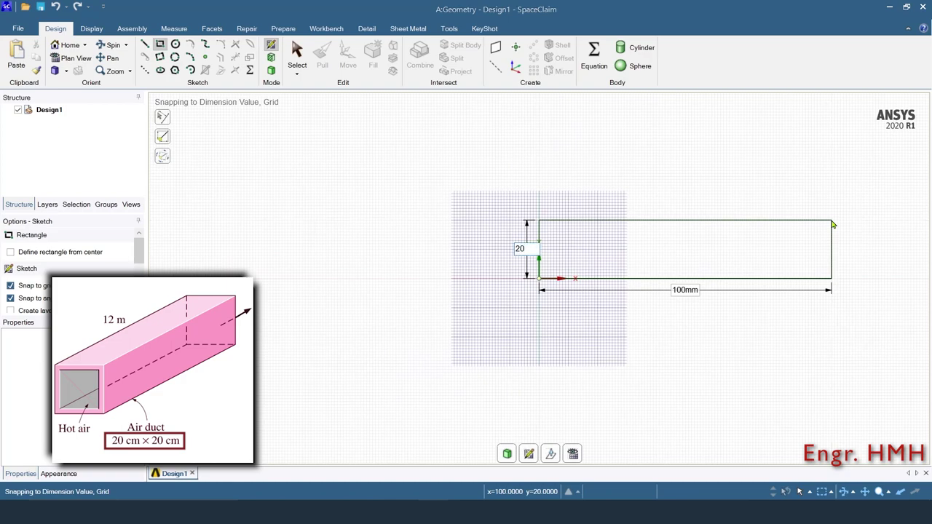
{"action": "type", "text": "cm"}
{"action": "key", "text": "Return"}
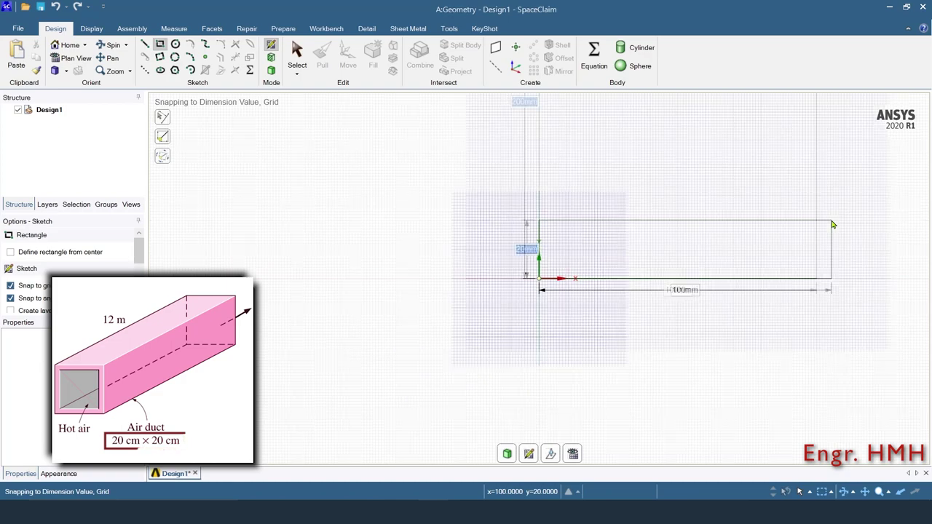
{"action": "left_click", "coordinate": [609, 141]}
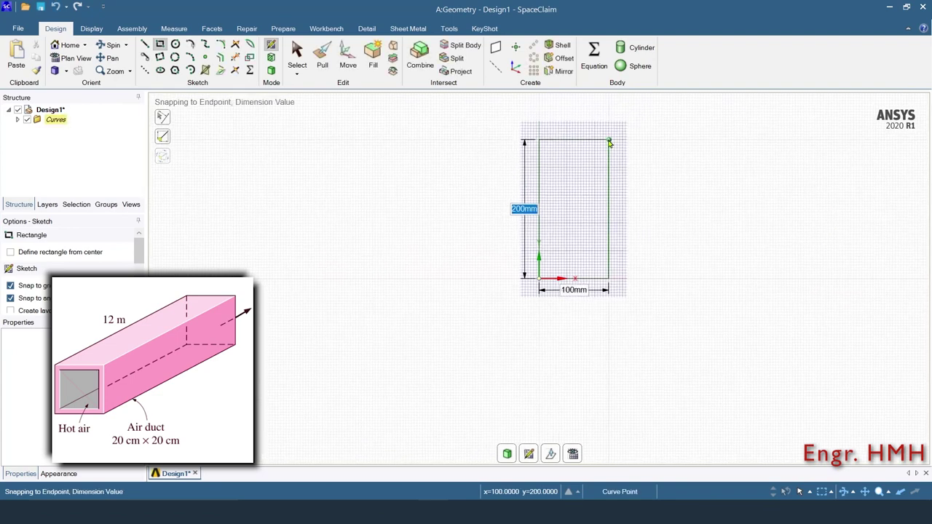
Pull the rectangular surface 12 m into a solid rectangular duct body.
{"action": "left_click", "coordinate": [508, 454]}
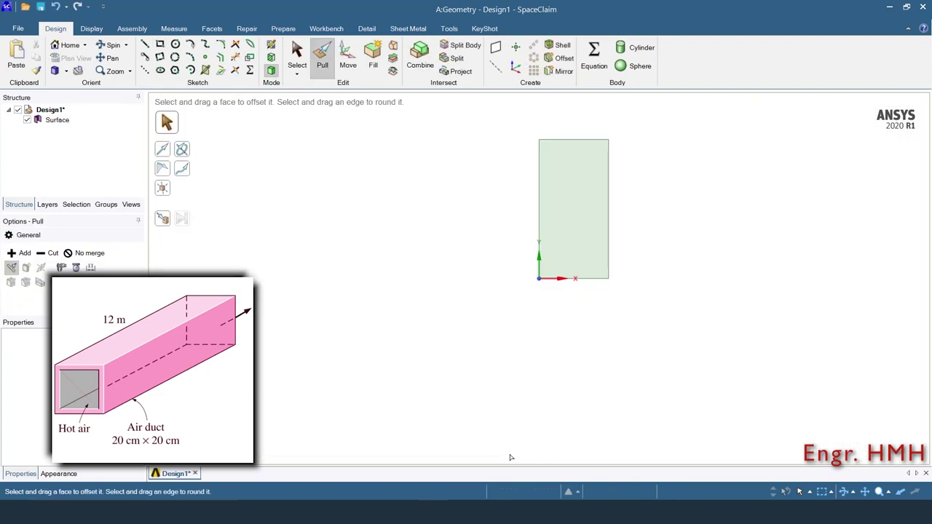
{"action": "key", "text": "h"}
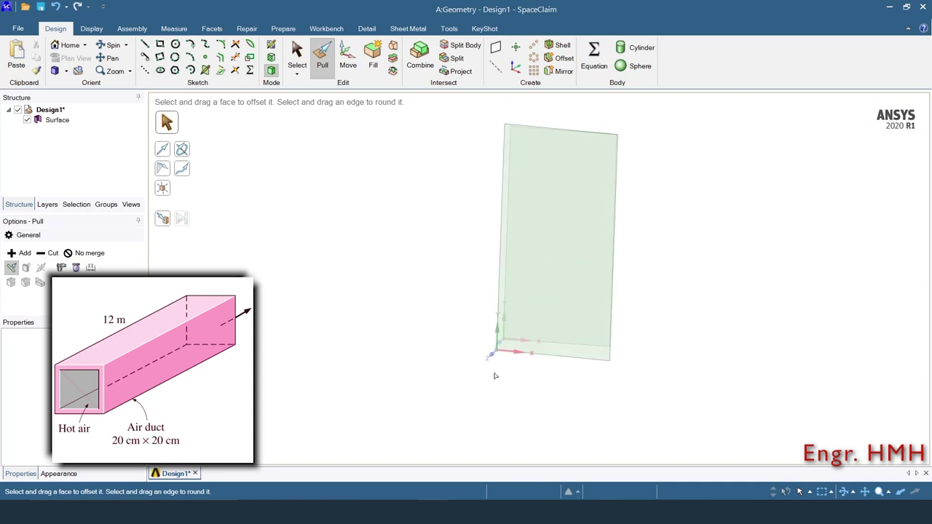
{"action": "left_click", "coordinate": [522, 257]}
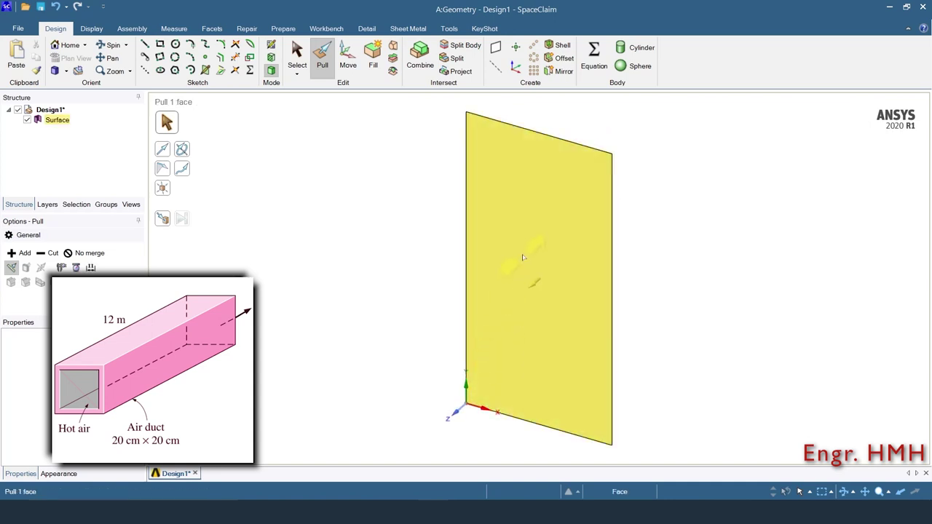
{"action": "left_click_drag", "start_coordinate": [526, 248], "coordinate": [429, 297]}
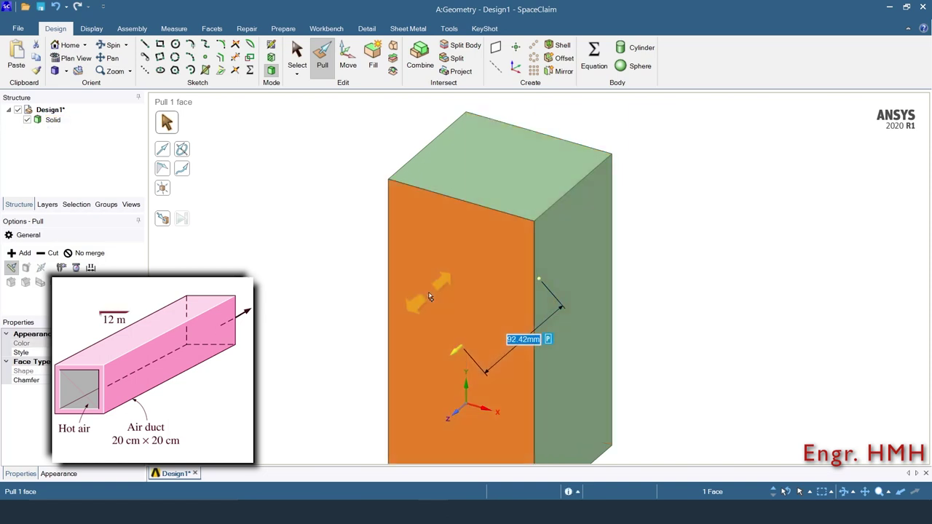
{"action": "type", "text": "12m"}
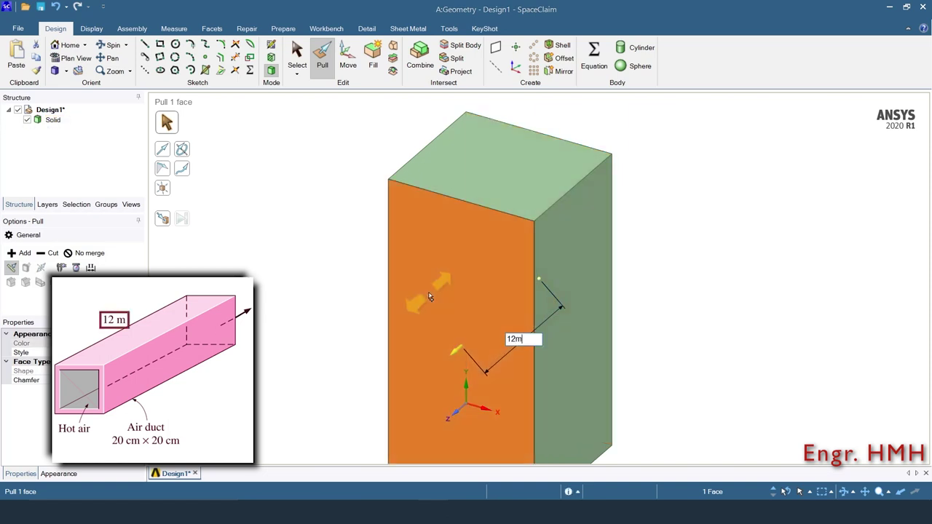
{"action": "key", "text": "Return"}
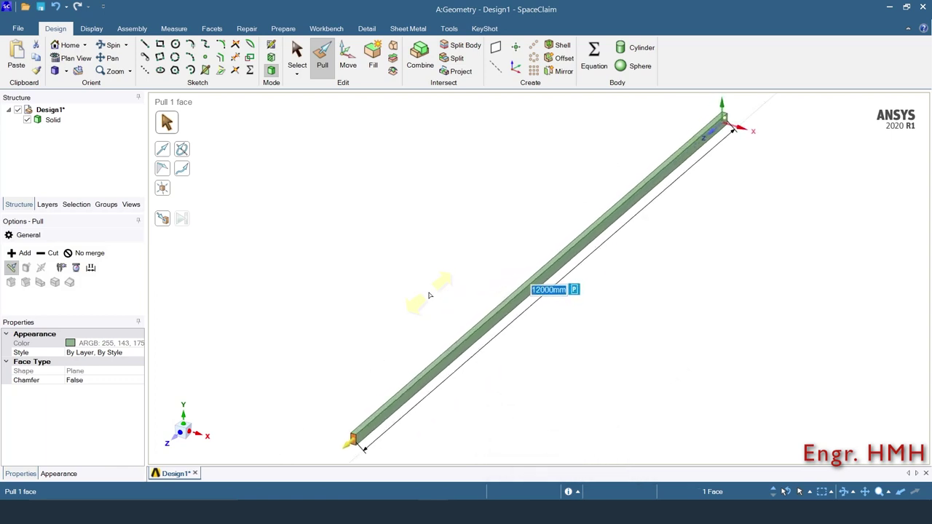
{"action": "scroll", "coordinate": [343, 448], "scroll_direction": "up", "scroll_amount": 2}
{"action": "scroll", "coordinate": [344, 455], "scroll_direction": "up", "scroll_amount": 3}
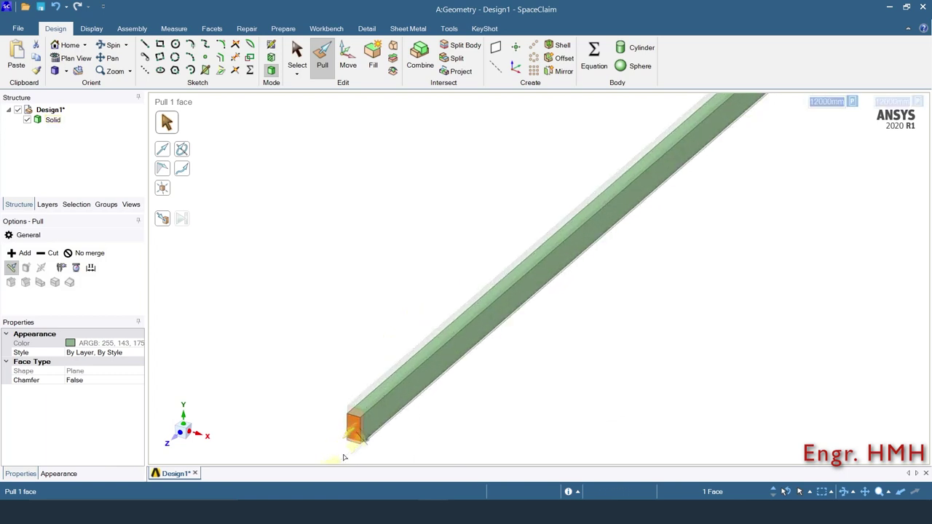
{"action": "scroll", "coordinate": [333, 447], "scroll_direction": "up", "scroll_amount": 3}
{"action": "scroll", "coordinate": [324, 430], "scroll_direction": "up", "scroll_amount": 2}
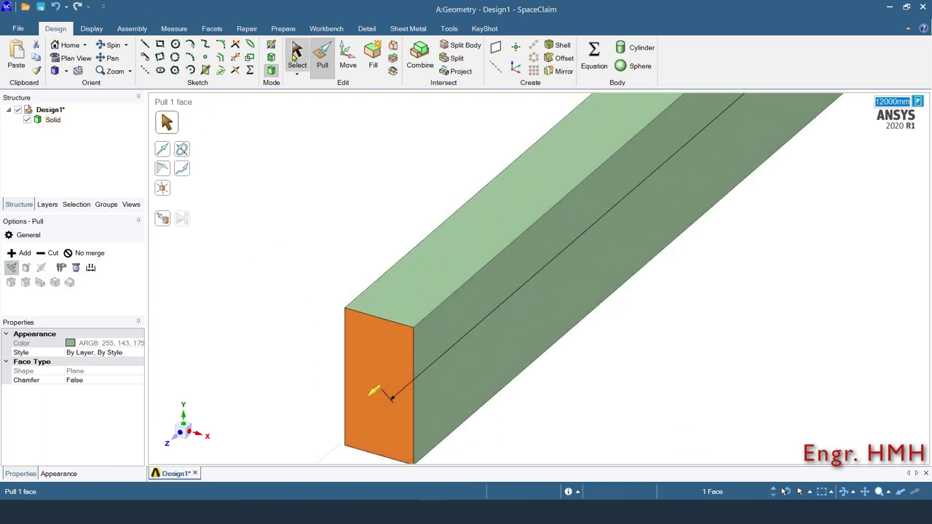
Create an 'Inlet' named selection from the duct's front face.
{"action": "left_click", "coordinate": [296, 56]}
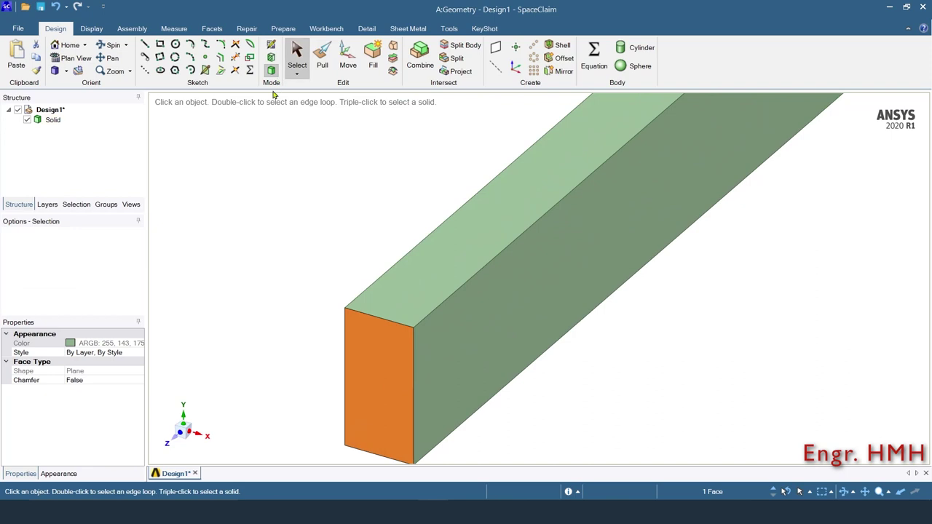
{"action": "left_click", "coordinate": [109, 204]}
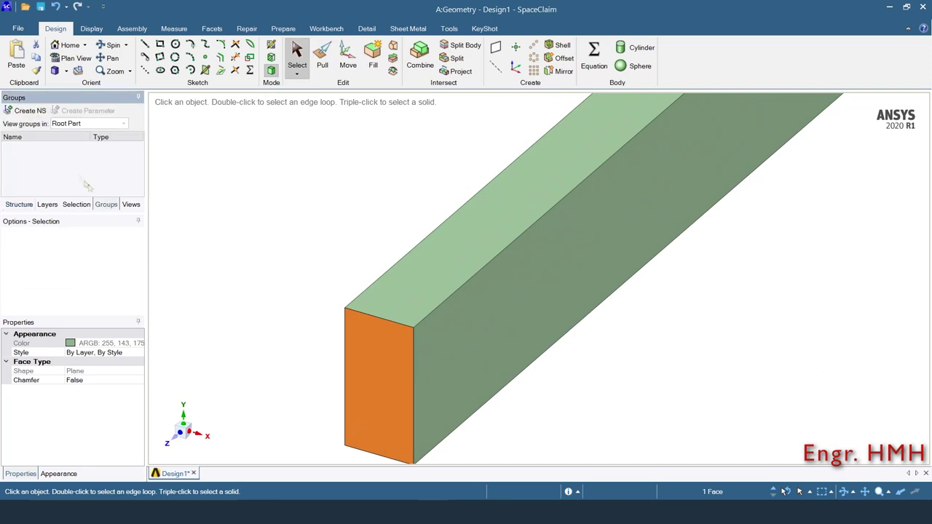
{"action": "left_click", "coordinate": [26, 110]}
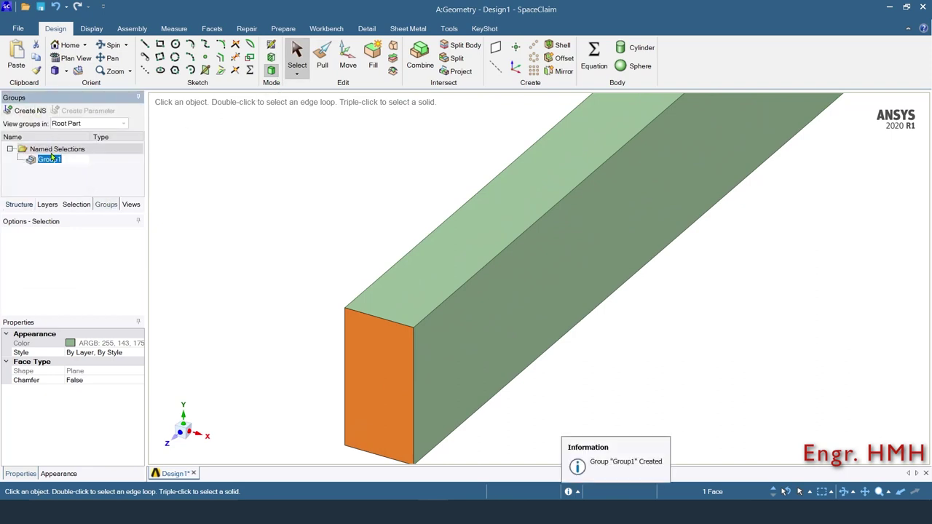
{"action": "key", "text": "BackSpace"}
{"action": "type", "text": "let"}
{"action": "key", "text": "Return"}
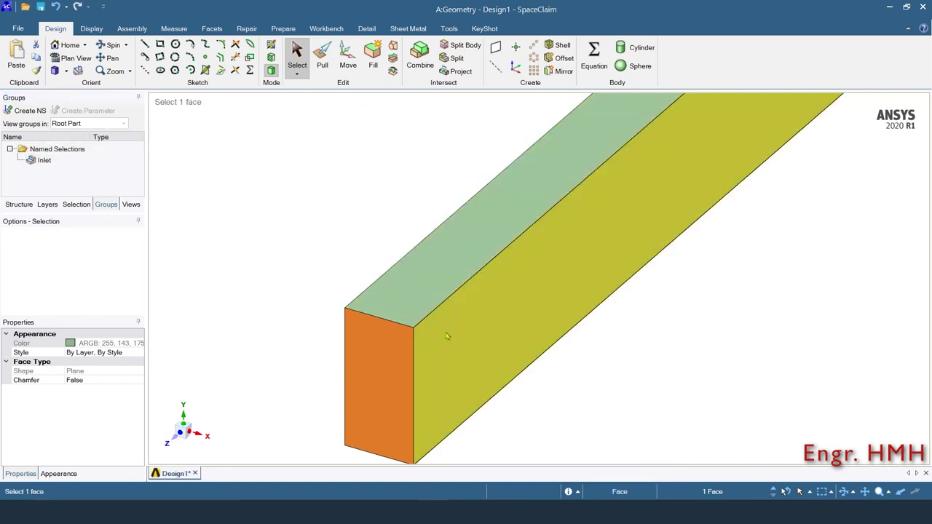
Name the long side face of the duct 'Symmetry'.
{"action": "left_click", "coordinate": [446, 333]}
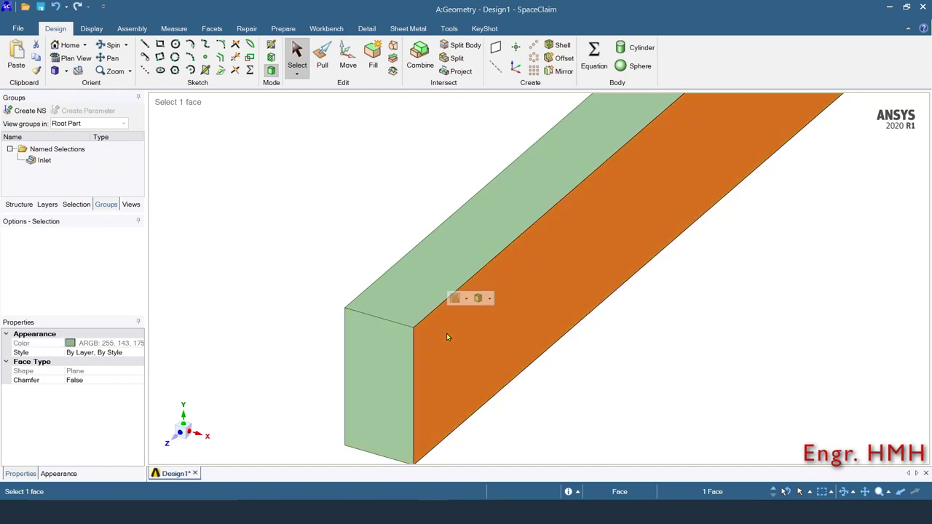
{"action": "left_click", "coordinate": [40, 112]}
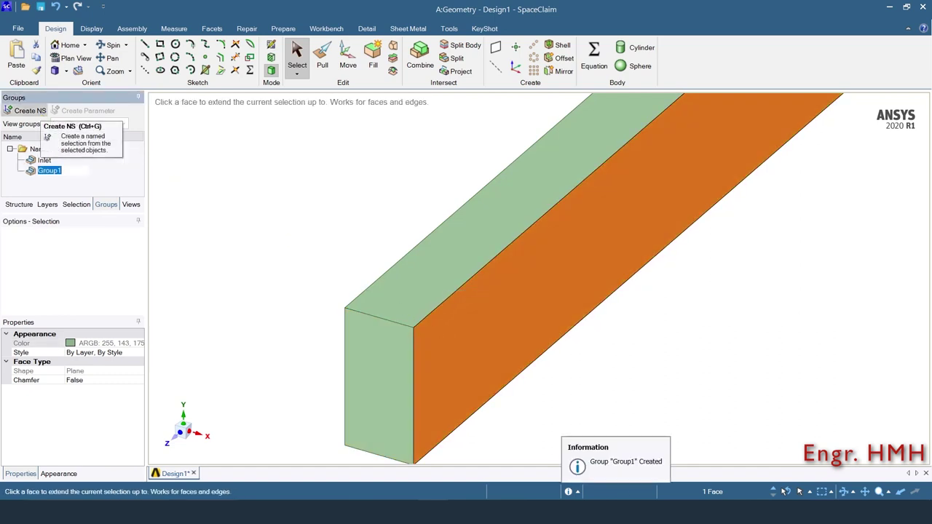
{"action": "type", "text": "Symme"}
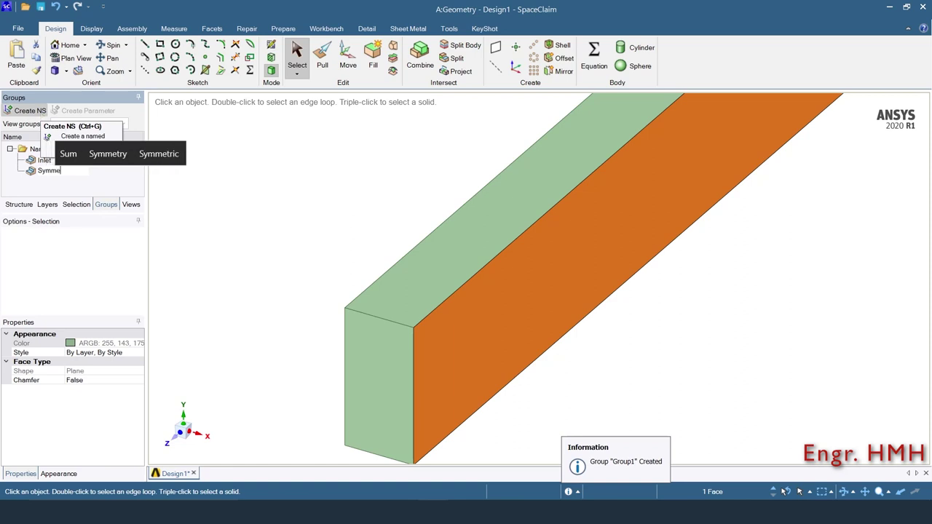
{"action": "type", "text": "try"}
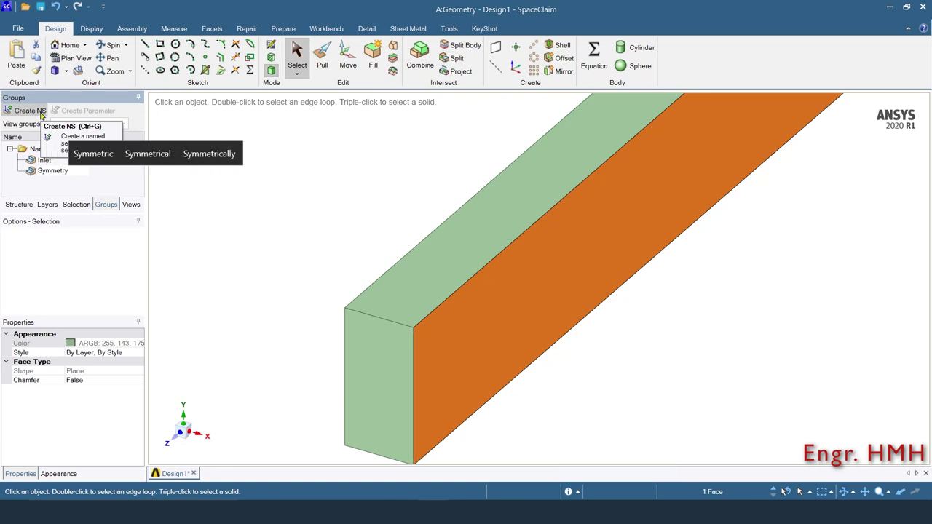
{"action": "key", "text": "Return"}
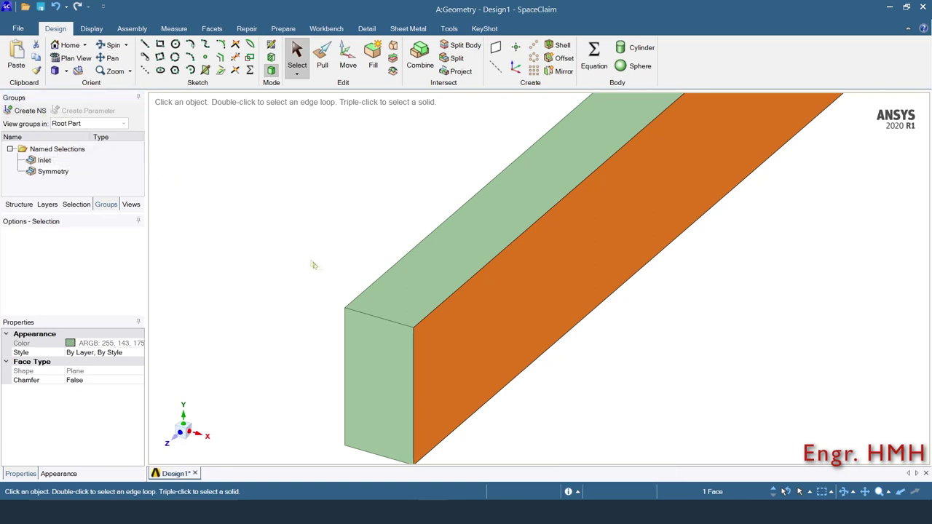
Group the top face and two other duct faces as the 'Walls' named selection.
{"action": "left_click", "coordinate": [393, 296]}
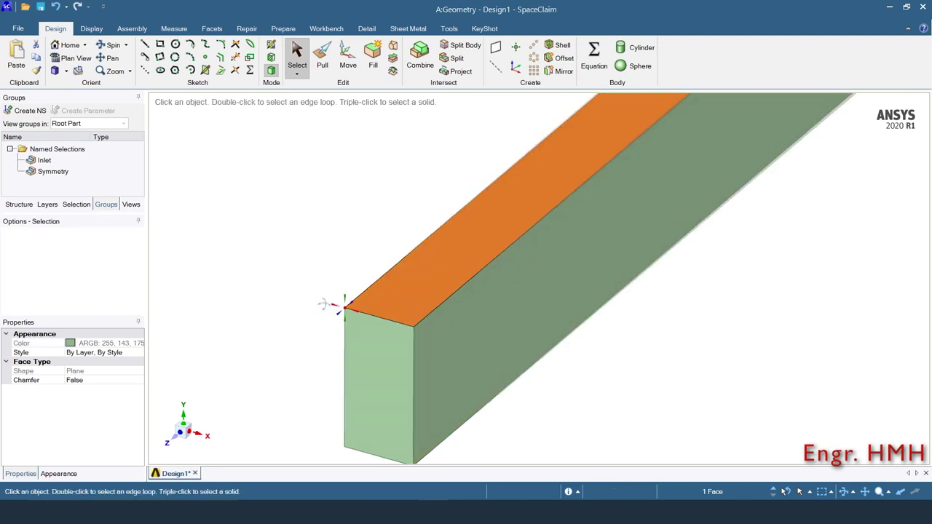
{"action": "mouse_move", "coordinate": [327, 308]}
{"action": "middle_mouse_down"}
{"action": "mouse_move", "coordinate": [407, 277]}
{"action": "mouse_move", "coordinate": [405, 255]}
{"action": "mouse_move", "coordinate": [470, 231]}
{"action": "middle_mouse_up"}
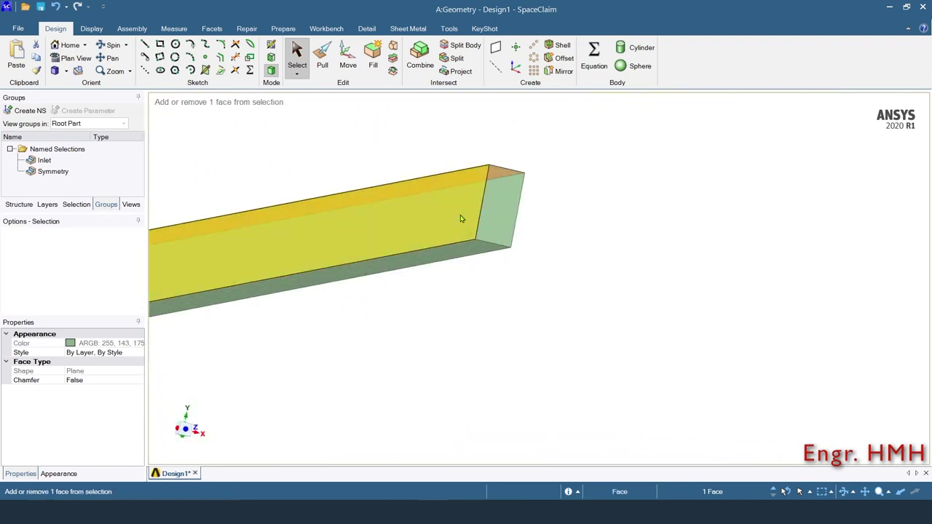
{"action": "left_click", "coordinate": [460, 218], "text": "ctrl"}
{"action": "left_click", "coordinate": [458, 250], "text": "ctrl"}
{"action": "mouse_move", "coordinate": [482, 213]}
{"action": "middle_mouse_down"}
{"action": "mouse_move", "coordinate": [519, 233]}
{"action": "mouse_move", "coordinate": [473, 252]}
{"action": "mouse_move", "coordinate": [429, 240]}
{"action": "middle_mouse_up"}
{"action": "left_click", "coordinate": [24, 113]}
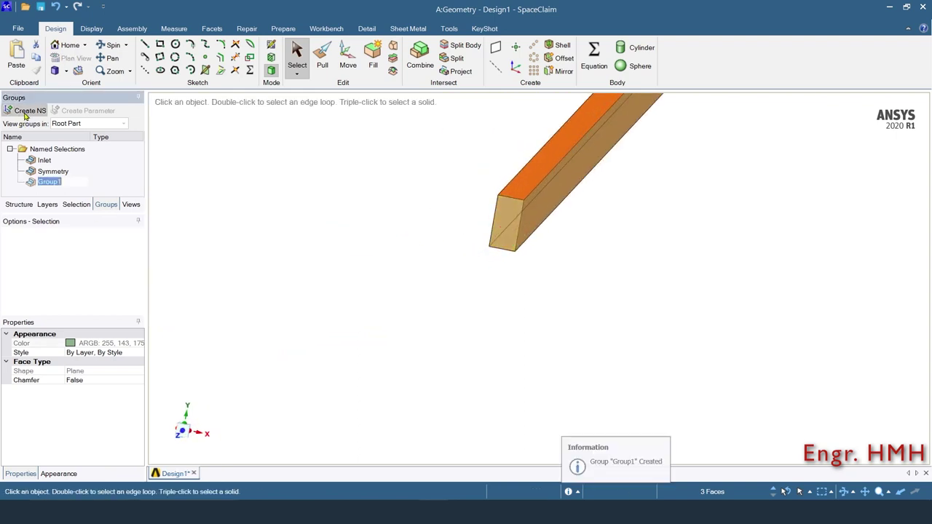
{"action": "type", "text": "Wa"}
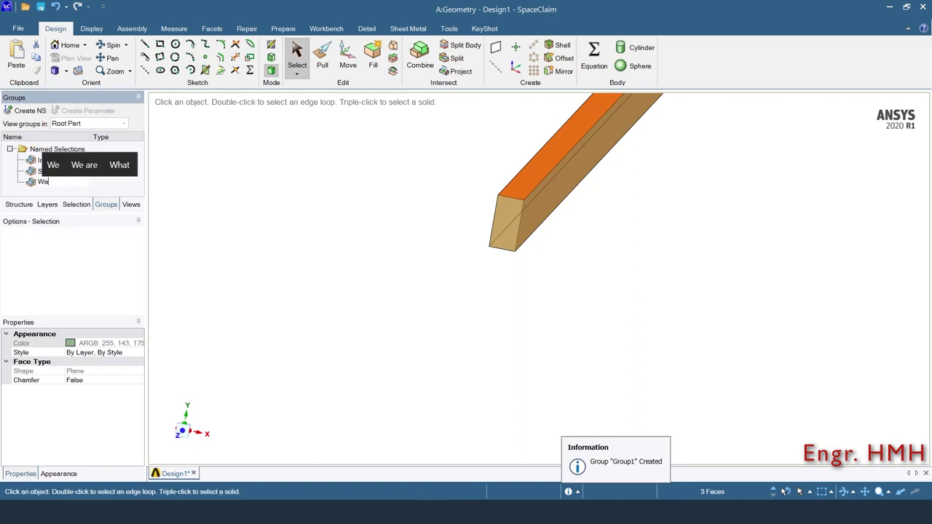
{"action": "type", "text": "lls"}
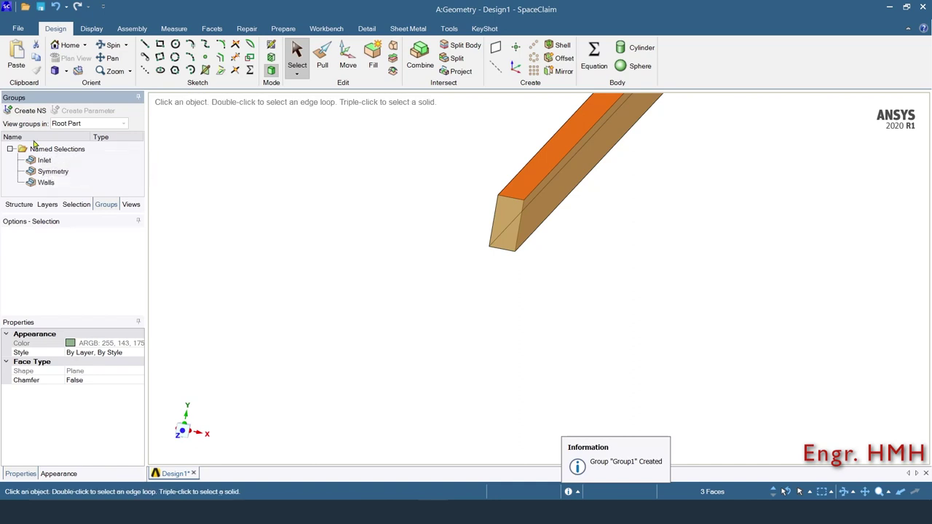
Name the far end face 'Outlet', reset the view, and close SpaceClaim saving the design.
{"action": "scroll", "coordinate": [424, 333], "scroll_direction": "down", "scroll_amount": 2}
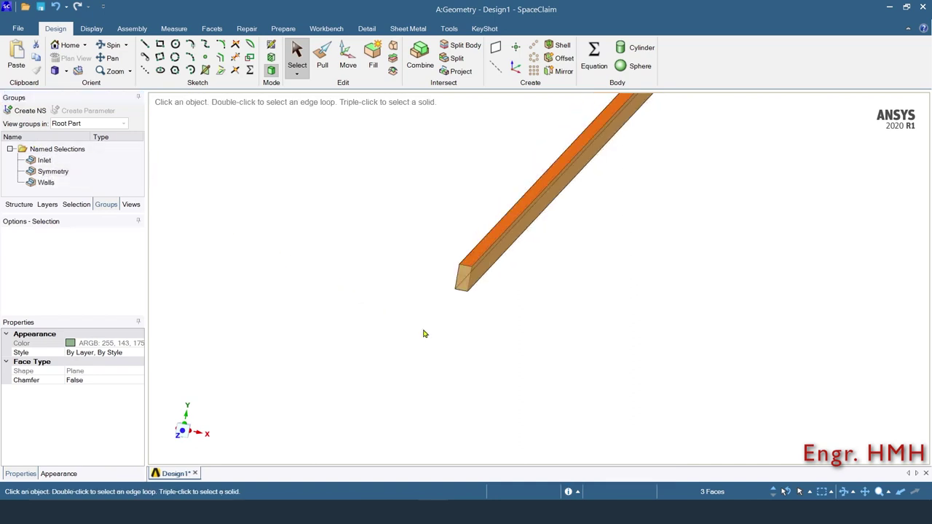
{"action": "scroll", "coordinate": [425, 342], "scroll_direction": "down", "scroll_amount": 3}
{"action": "mouse_move", "coordinate": [424, 345]}
{"action": "middle_mouse_down"}
{"action": "mouse_move", "coordinate": [465, 313]}
{"action": "mouse_move", "coordinate": [514, 228]}
{"action": "middle_mouse_up"}
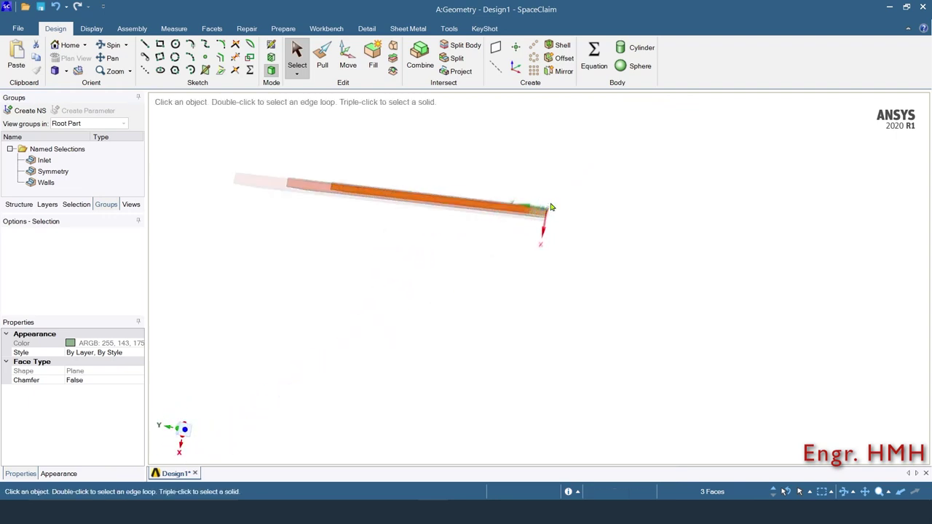
{"action": "scroll", "coordinate": [529, 233], "scroll_direction": "up", "scroll_amount": 3}
{"action": "left_click", "coordinate": [521, 193]}
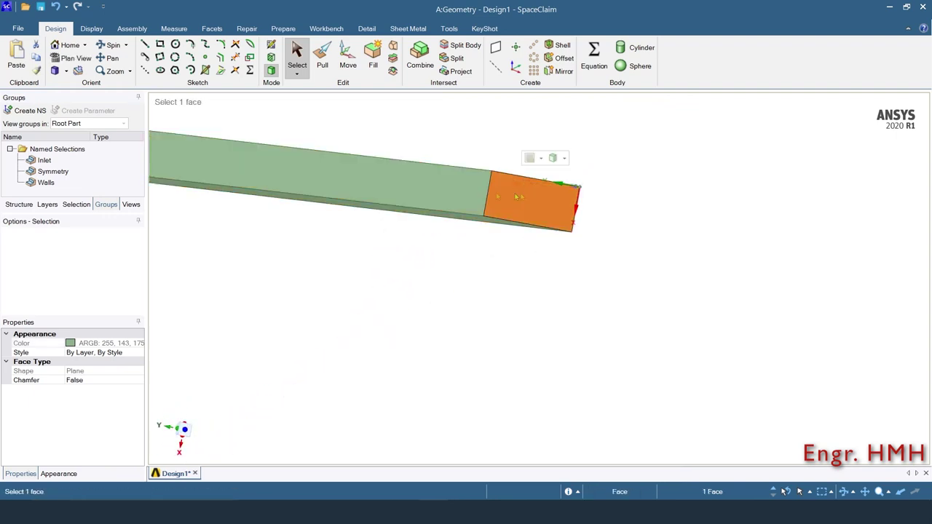
{"action": "left_click", "coordinate": [25, 110]}
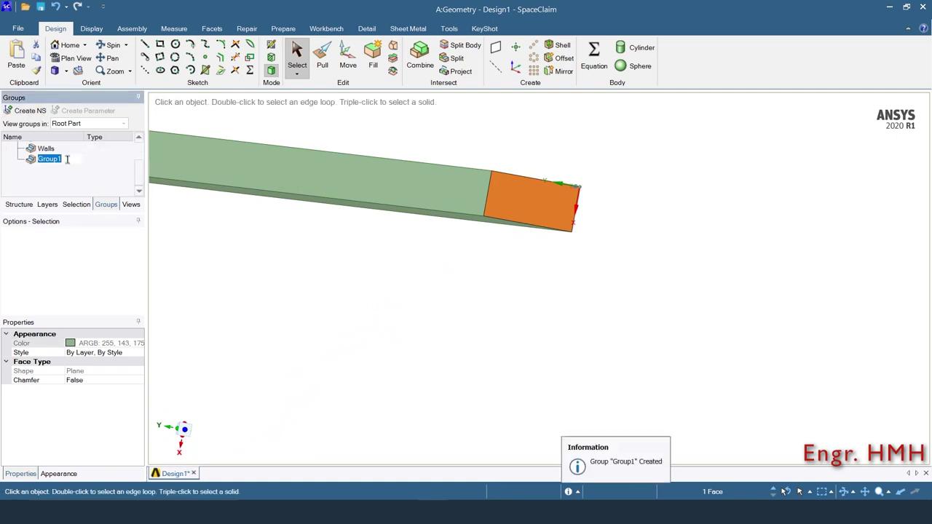
{"action": "type", "text": "O"}
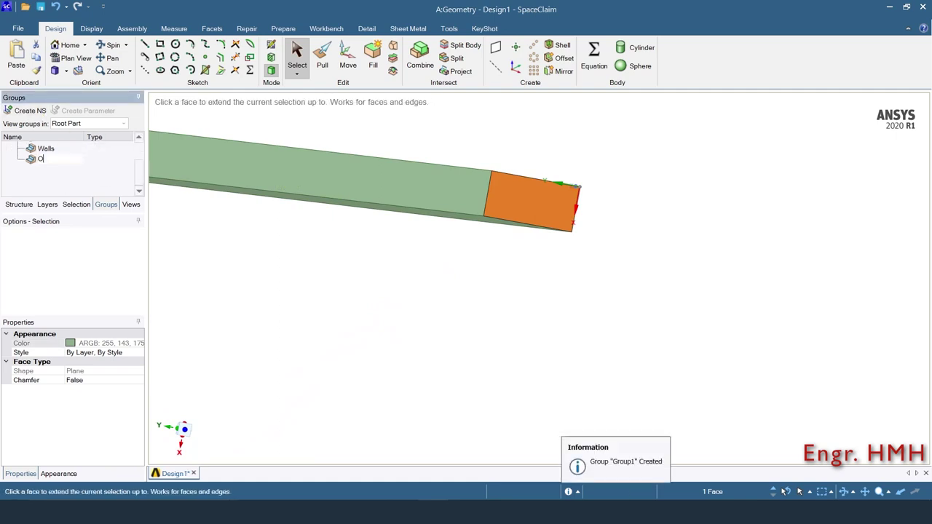
{"action": "type", "text": "utle"}
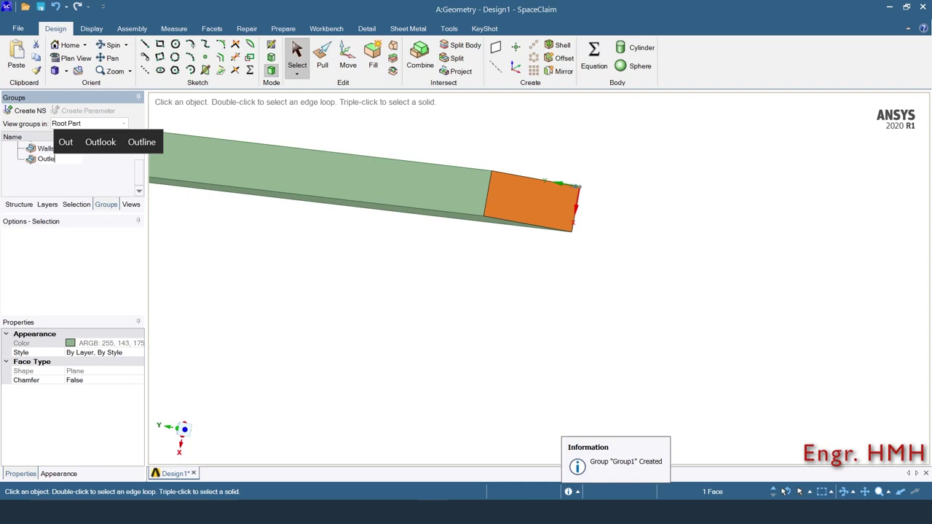
{"action": "type", "text": "t"}
{"action": "key", "text": "Return"}
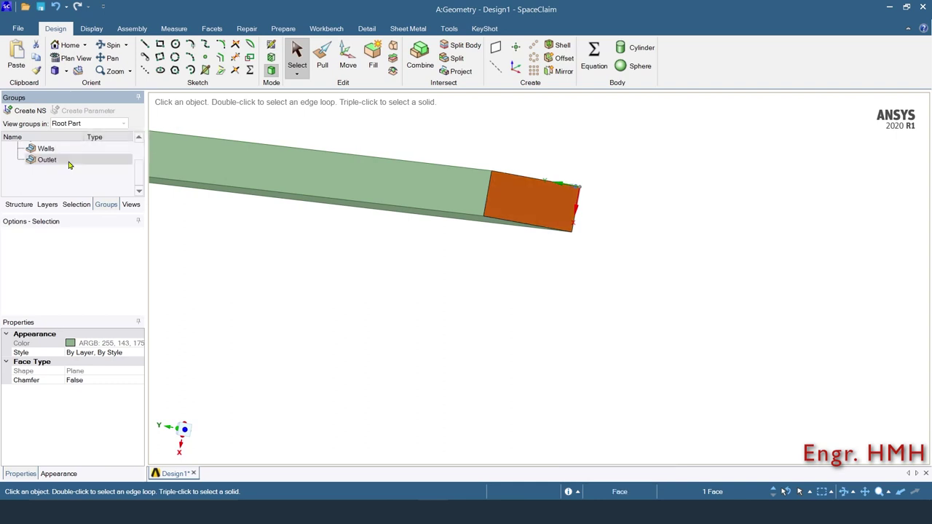
{"action": "key", "text": "h"}
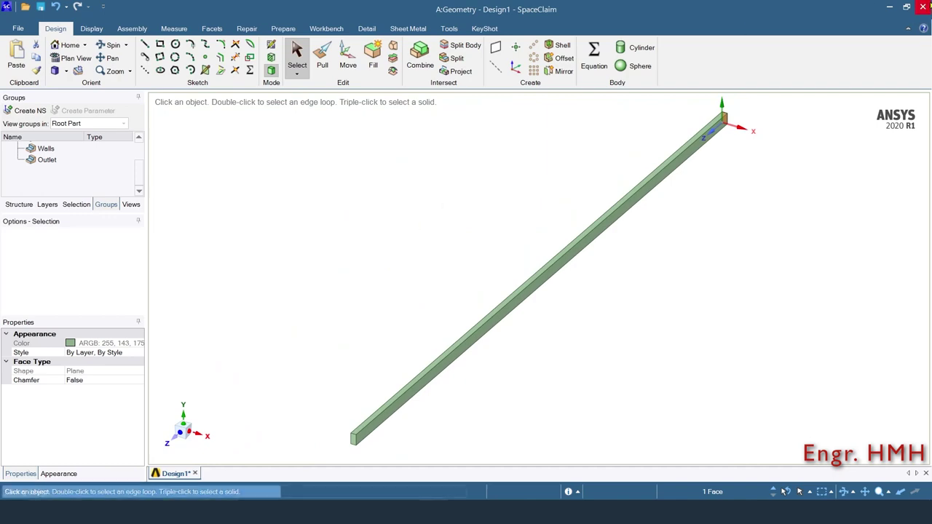
{"action": "left_click", "coordinate": [922, 7]}
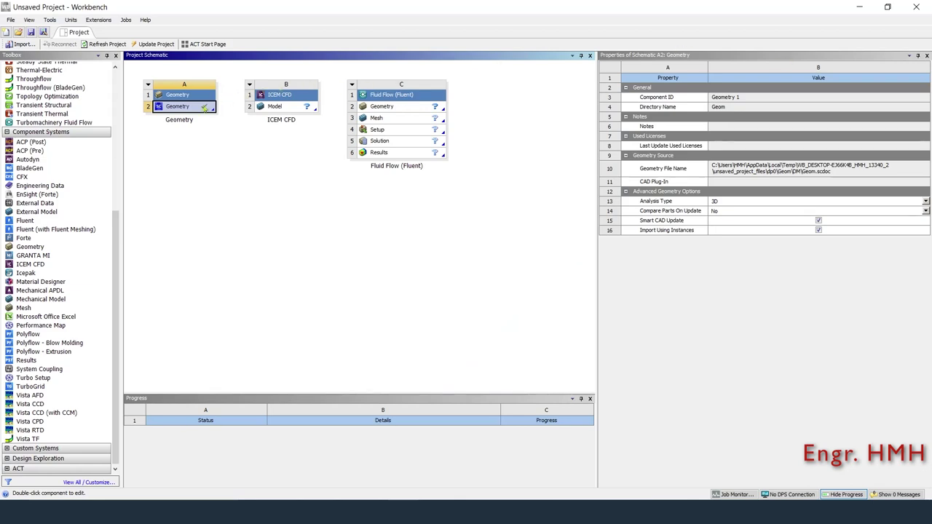
Connect the Geometry to the ICEM CFD Model cell and edit the model in ICEM CFD.
{"action": "left_click_drag", "start_coordinate": [201, 109], "coordinate": [264, 114]}
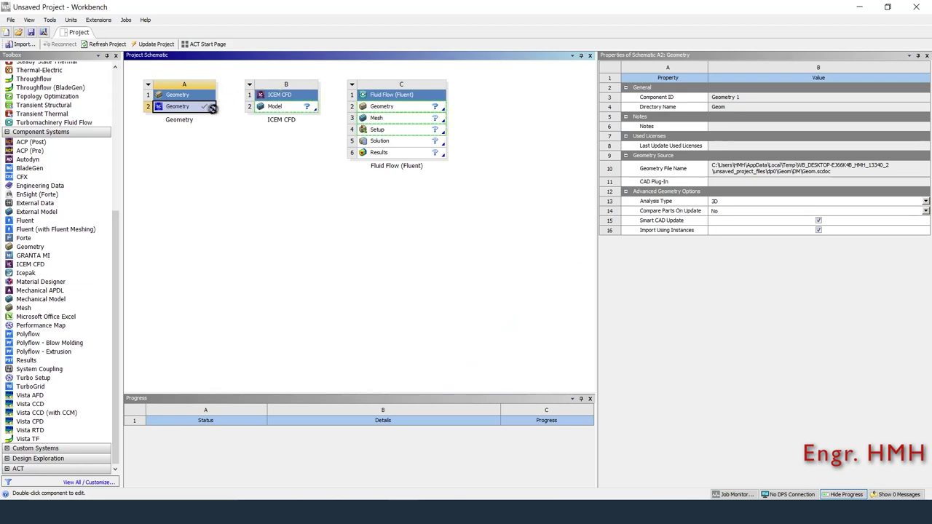
{"action": "left_click", "coordinate": [264, 114]}
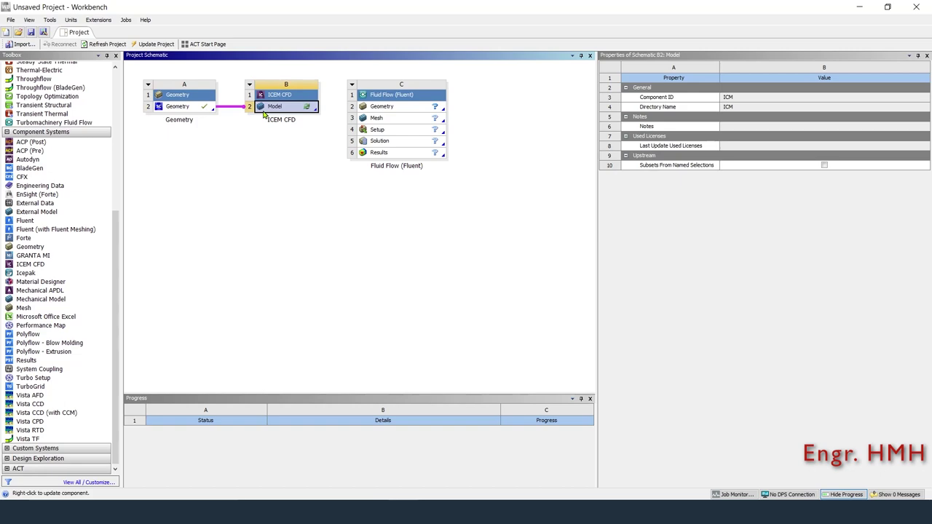
{"action": "right_click", "coordinate": [265, 114]}
{"action": "left_click", "coordinate": [270, 117]}
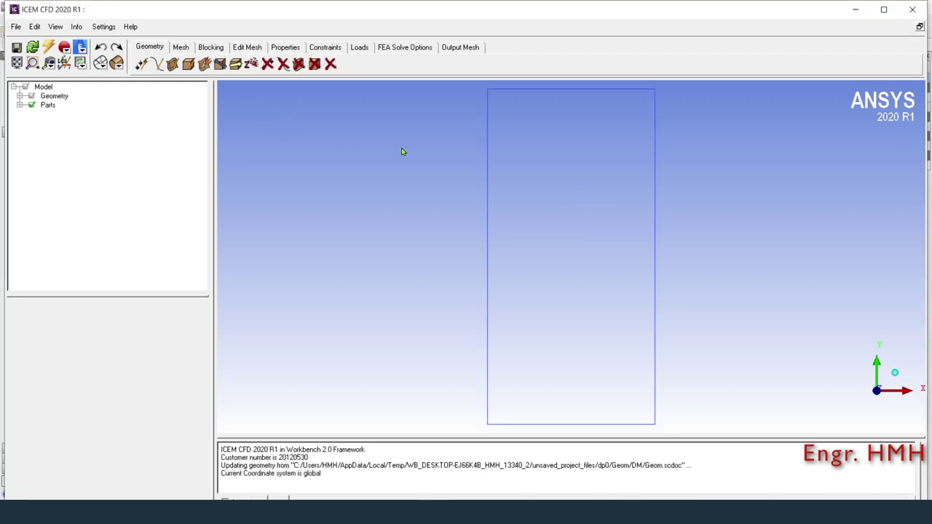
Create a 3D bounding-box initial block around the whole duct in part FLUID.
{"action": "left_click", "coordinate": [883, 10]}
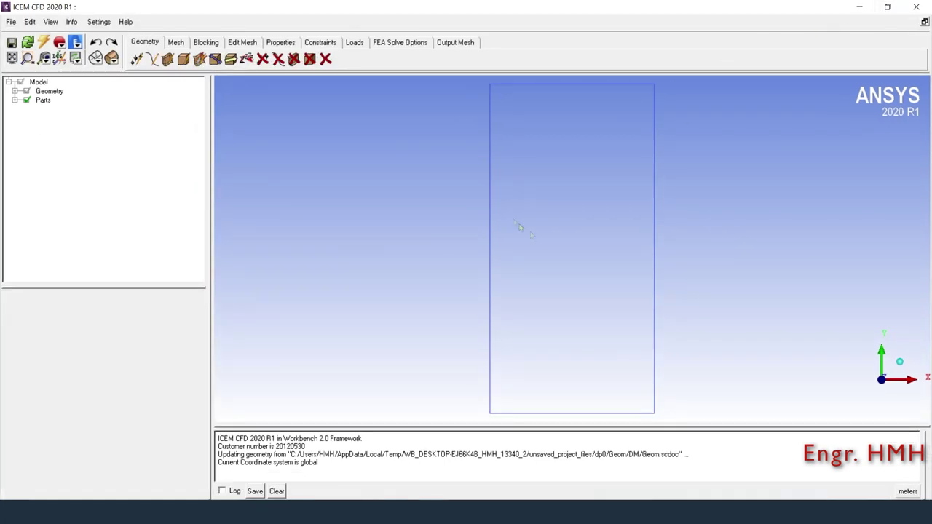
{"action": "scroll", "coordinate": [538, 240], "scroll_direction": "down", "scroll_amount": 2}
{"action": "scroll", "coordinate": [554, 248], "scroll_direction": "down", "scroll_amount": 2}
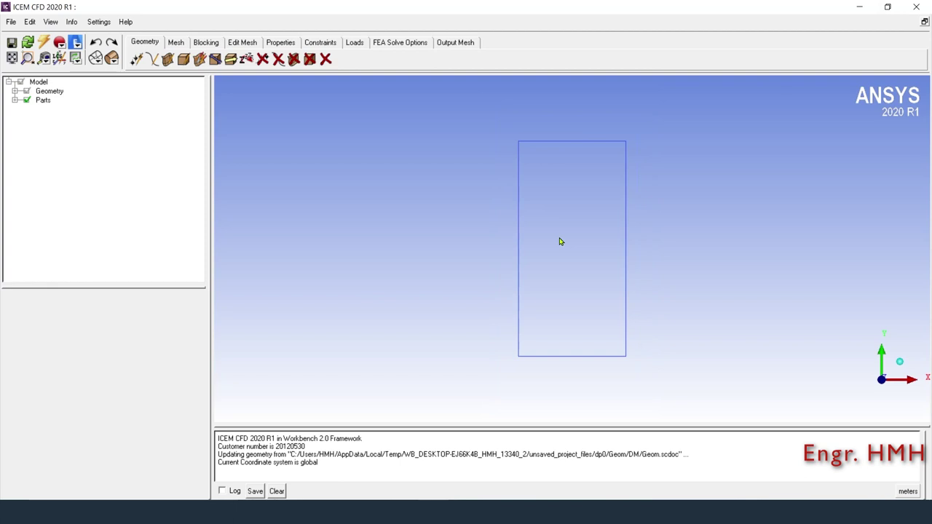
{"action": "middle_click_drag", "start_coordinate": [560, 241], "coordinate": [557, 242]}
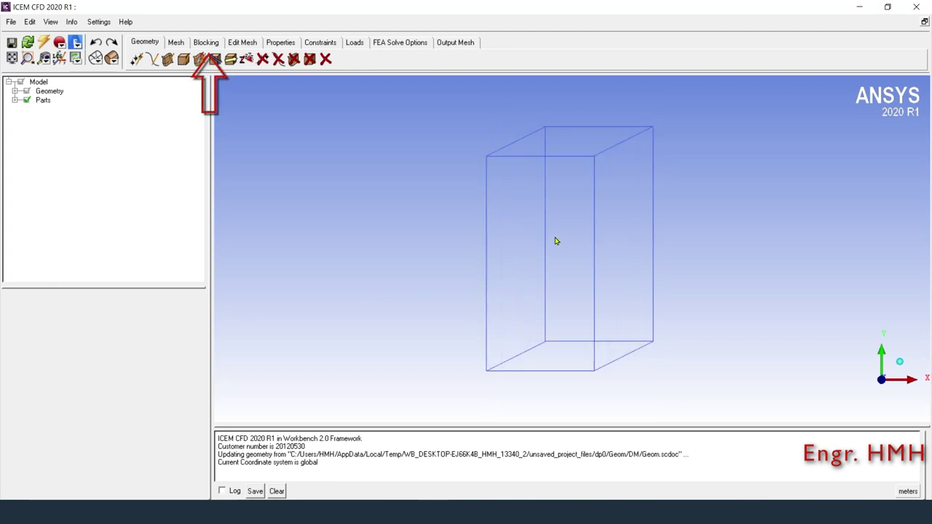
{"action": "left_click", "coordinate": [203, 45]}
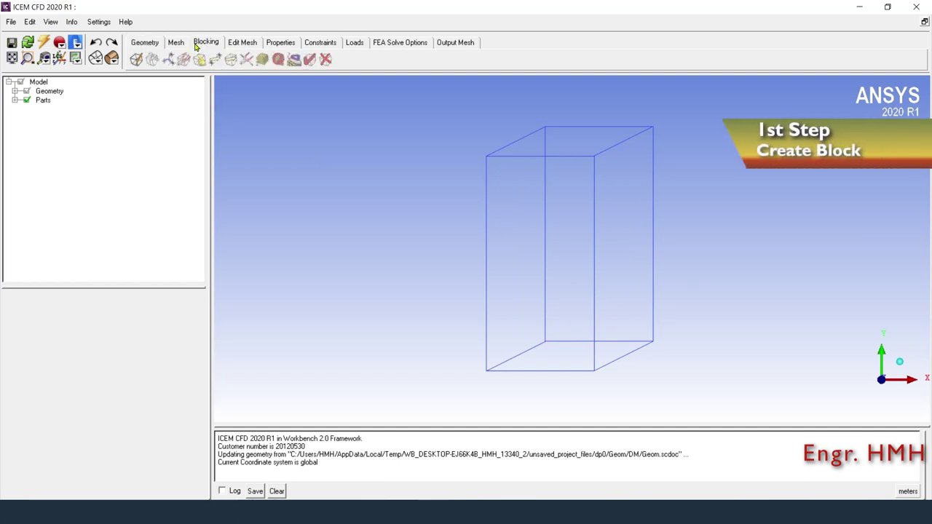
{"action": "left_click", "coordinate": [138, 61]}
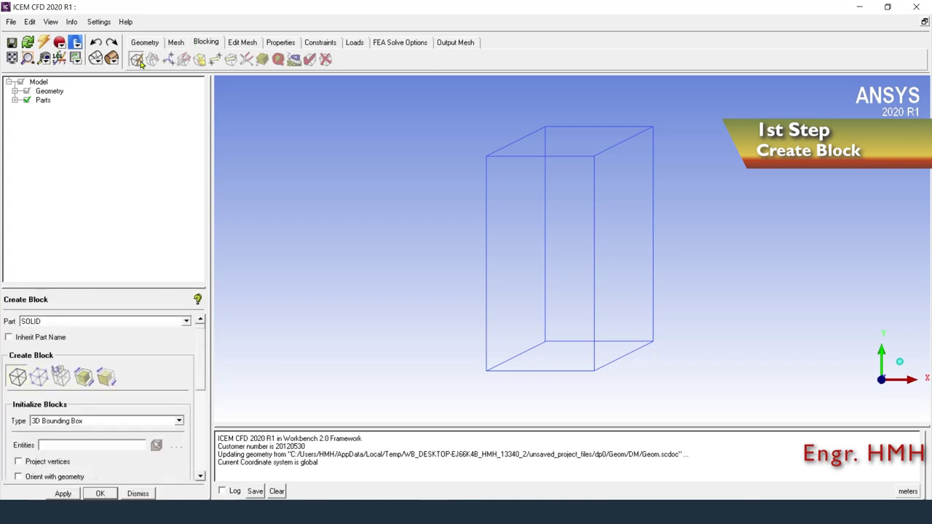
{"action": "double_click", "coordinate": [26, 320]}
{"action": "type", "text": "S"}
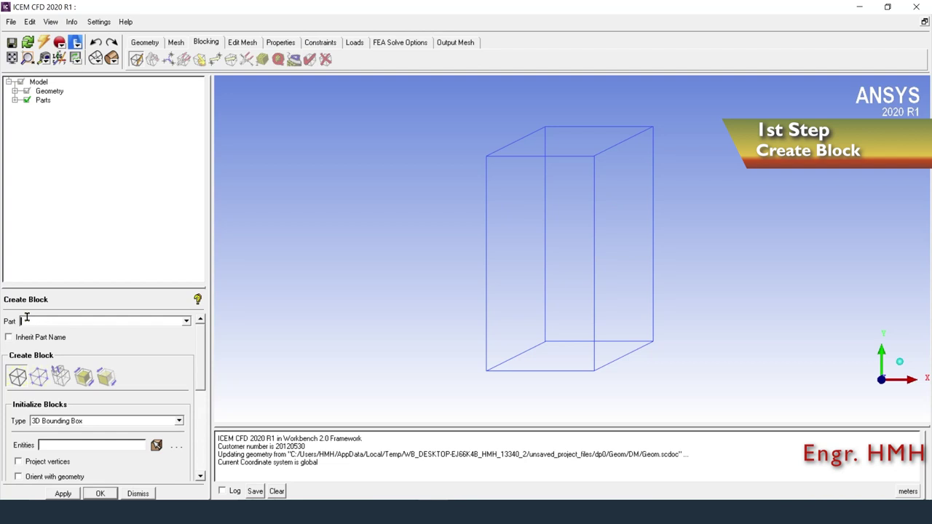
{"action": "type", "text": "FLU"}
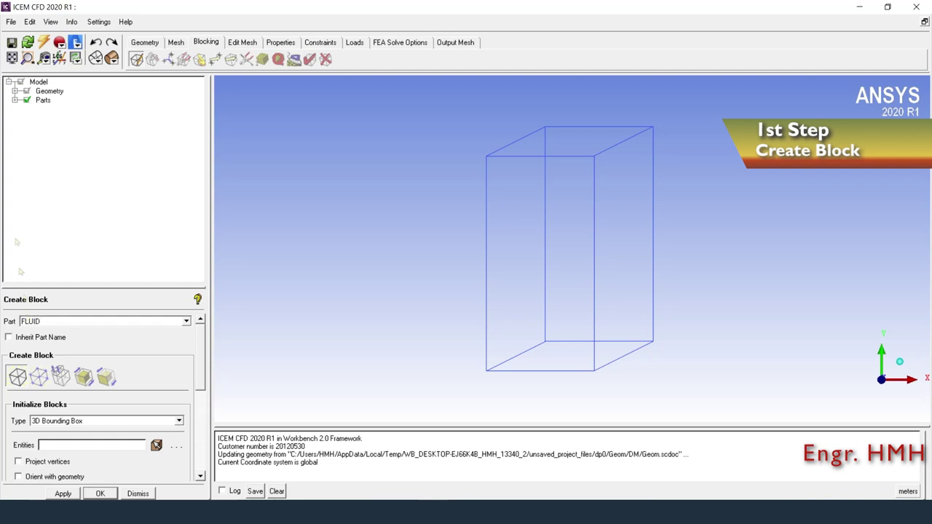
{"action": "left_click", "coordinate": [156, 445]}
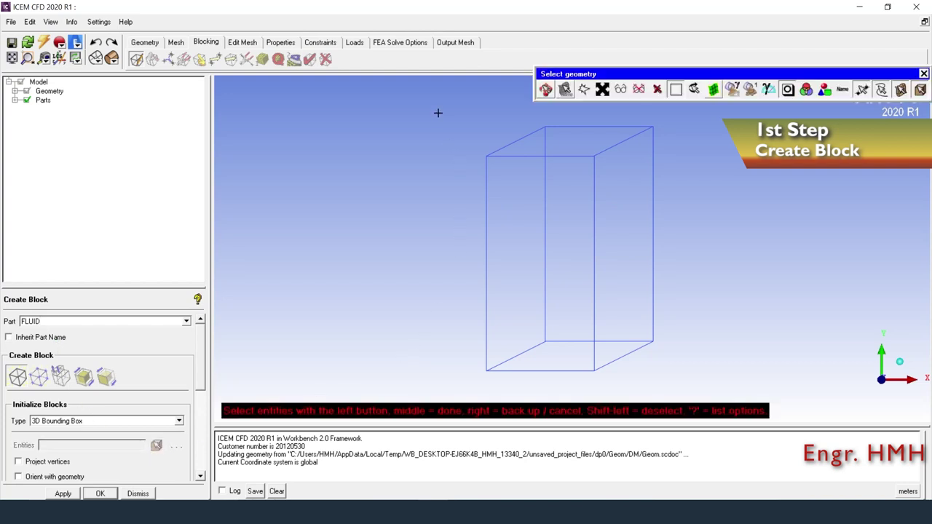
{"action": "left_click_drag", "start_coordinate": [437, 113], "coordinate": [720, 389]}
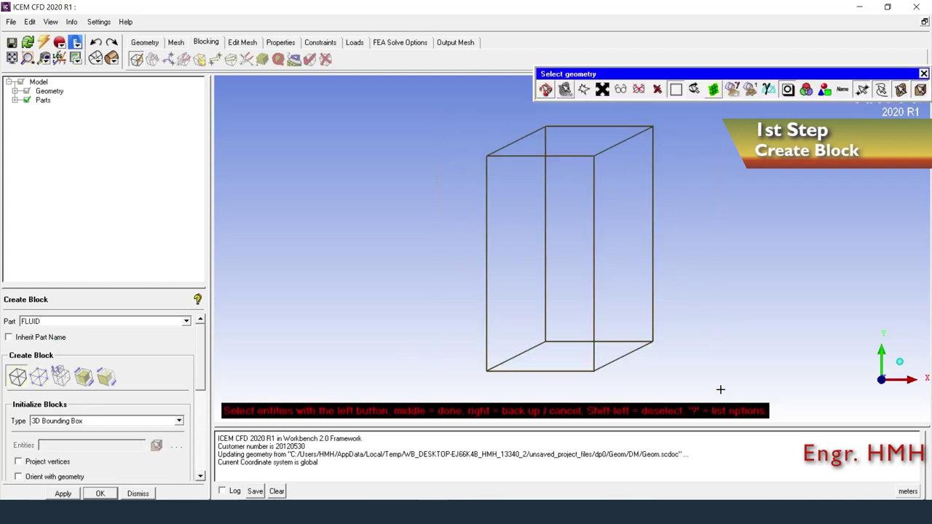
{"action": "middle_click", "coordinate": [654, 275]}
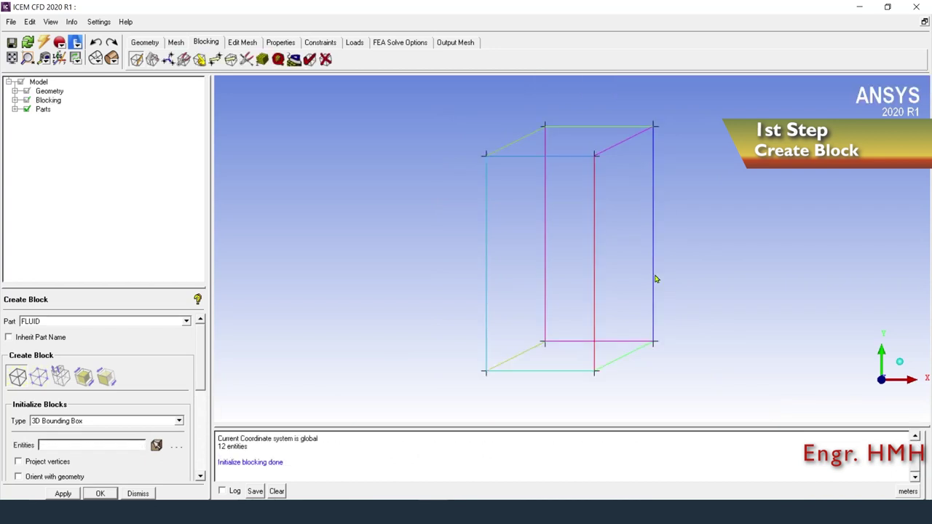
{"action": "left_click", "coordinate": [138, 494]}
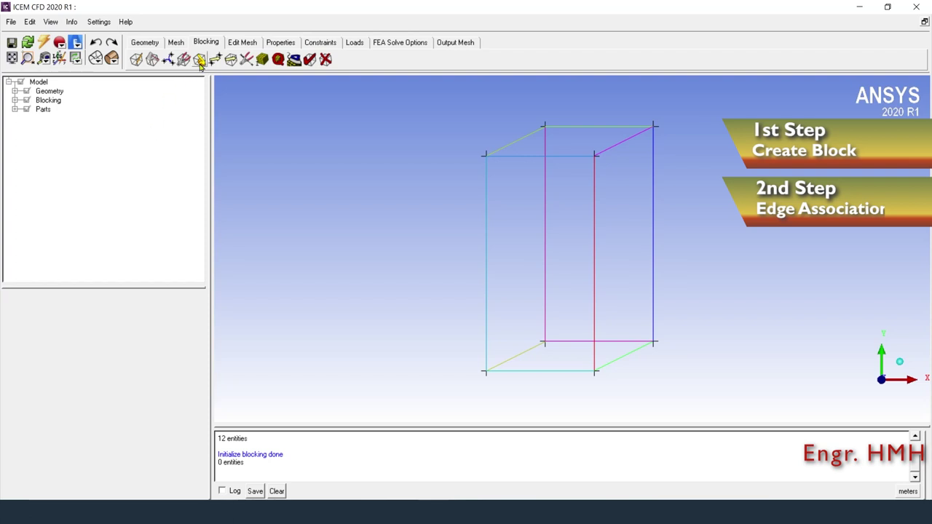
Associate all twelve block edges with the duct's twelve geometry curves.
{"action": "left_click", "coordinate": [200, 60]}
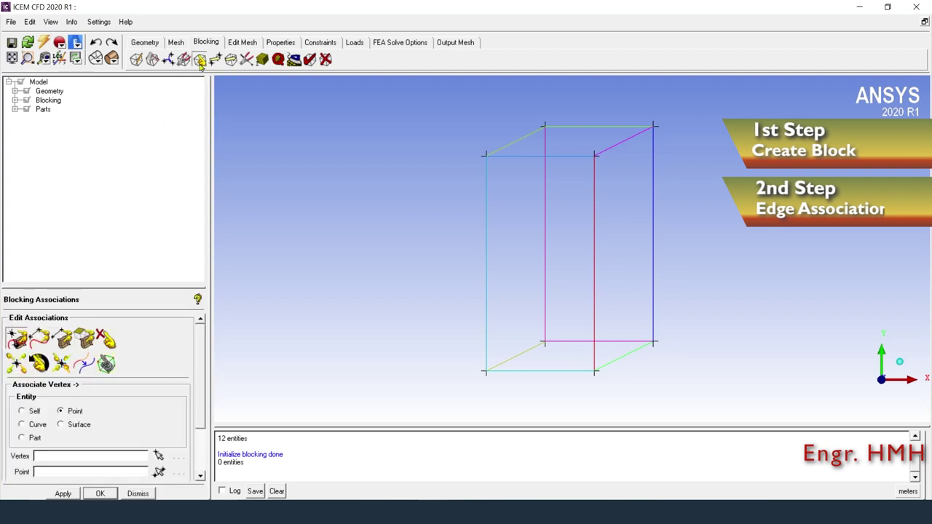
{"action": "left_click", "coordinate": [40, 335]}
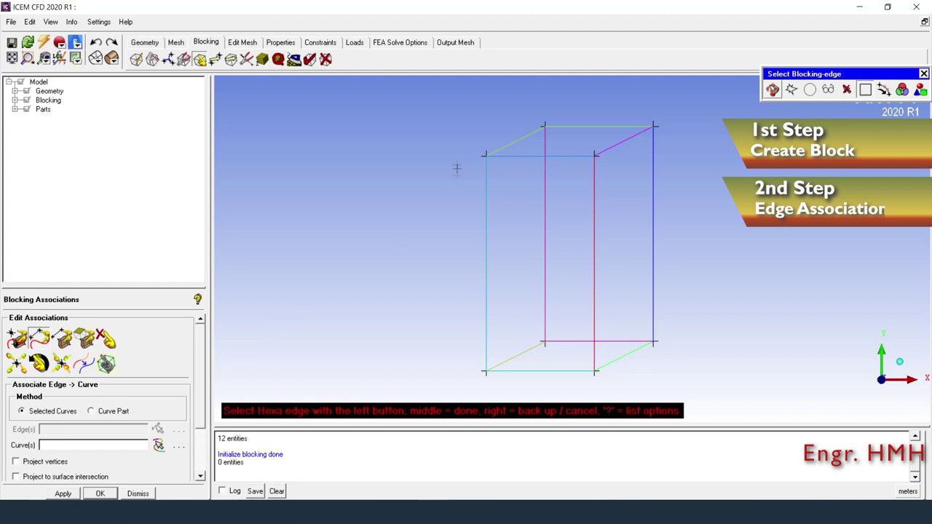
{"action": "left_click_drag", "start_coordinate": [433, 150], "coordinate": [679, 389]}
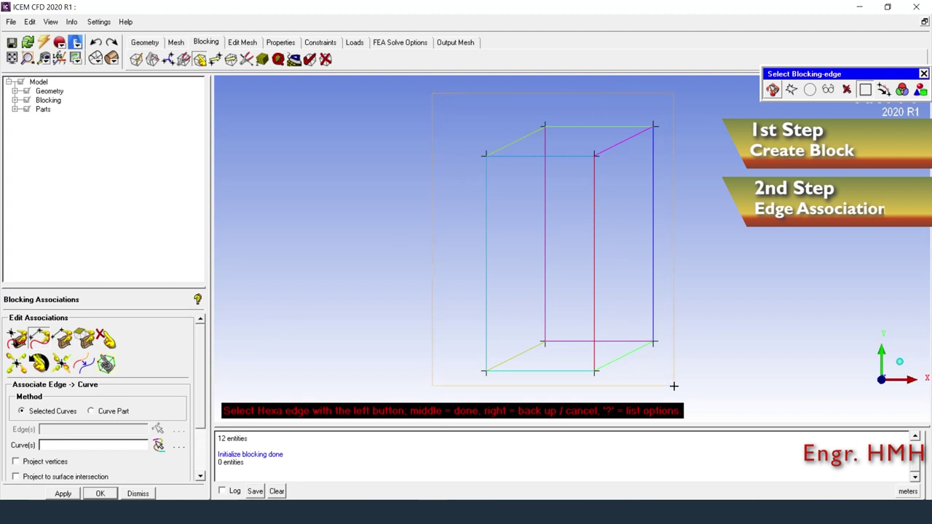
{"action": "middle_click", "coordinate": [612, 316]}
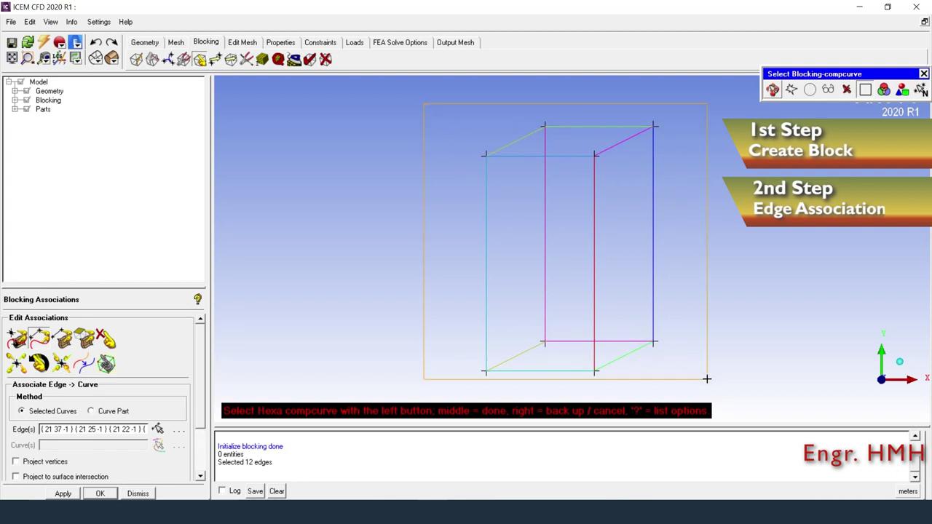
{"action": "left_click_drag", "start_coordinate": [422, 264], "coordinate": [707, 377]}
{"action": "middle_click", "coordinate": [650, 282]}
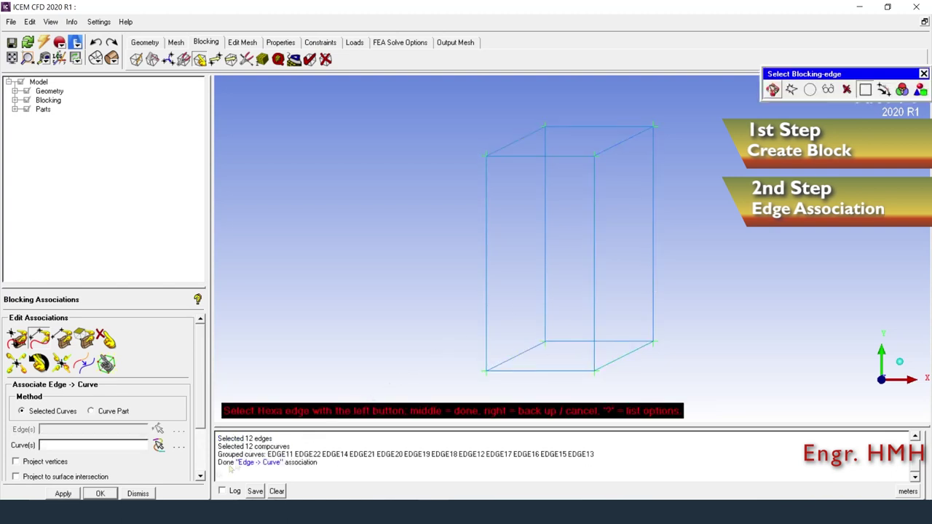
{"action": "left_click", "coordinate": [138, 494]}
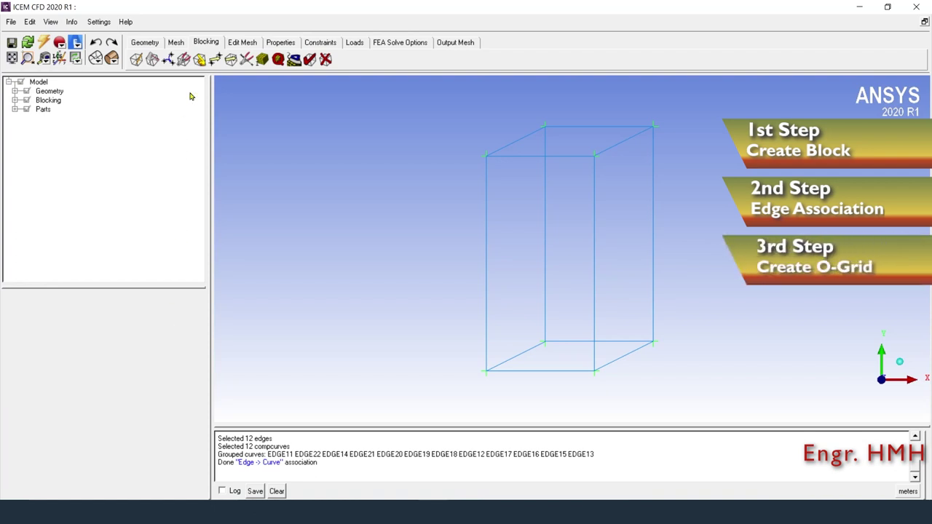
{"action": "left_click", "coordinate": [152, 60]}
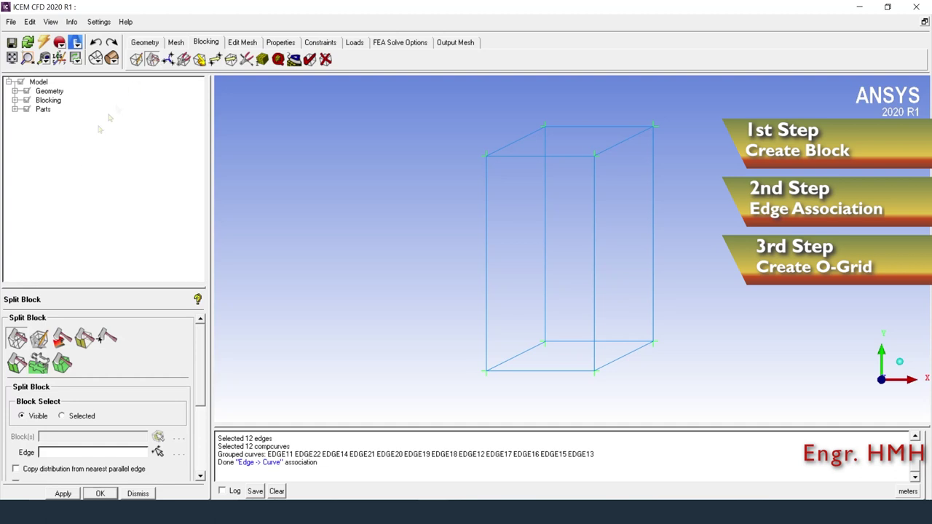
Build an O-grid through the block using the front-right and back-right vertical edges.
{"action": "left_click", "coordinate": [41, 339]}
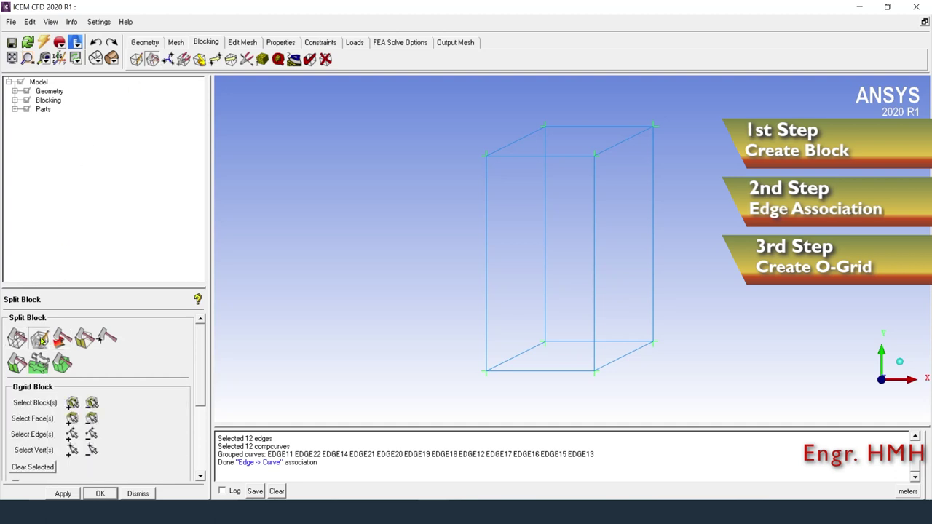
{"action": "left_click", "coordinate": [72, 434]}
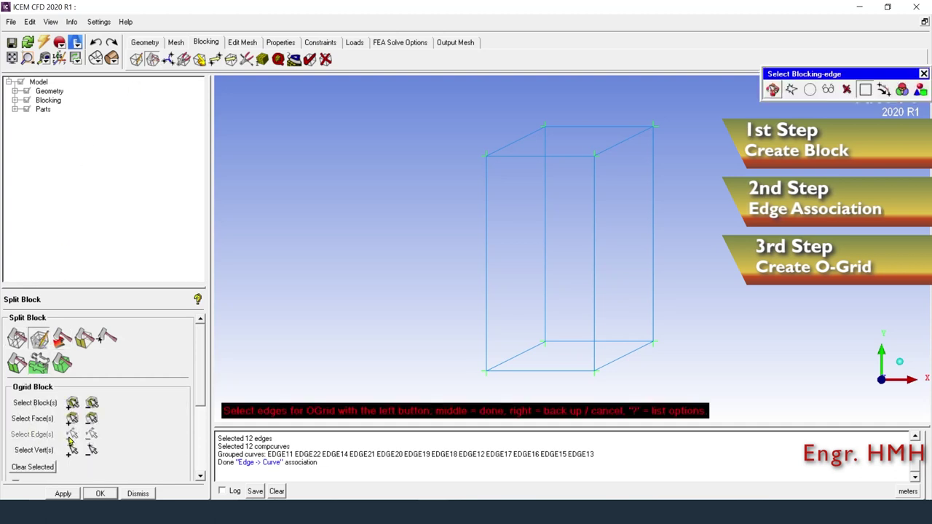
{"action": "left_click", "coordinate": [593, 248]}
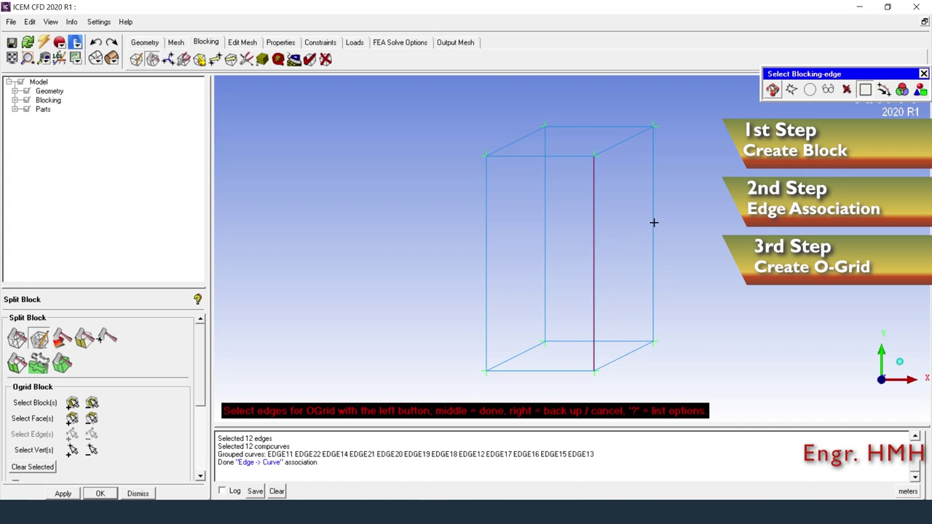
{"action": "left_click", "coordinate": [652, 221]}
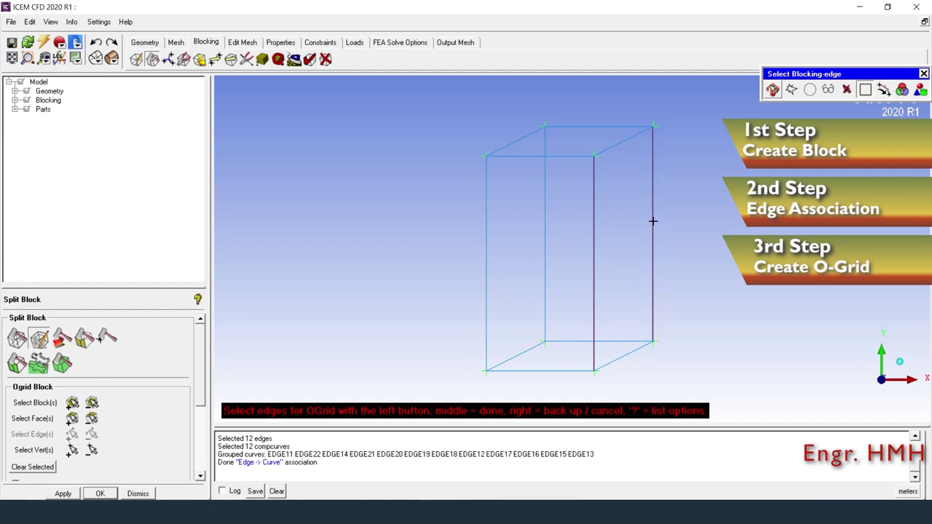
{"action": "middle_click", "coordinate": [653, 224]}
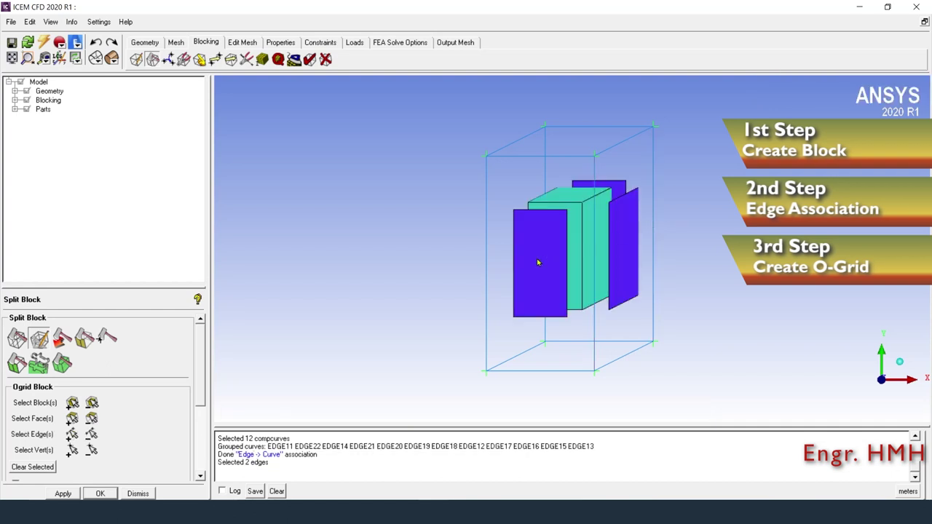
{"action": "left_click", "coordinate": [64, 493]}
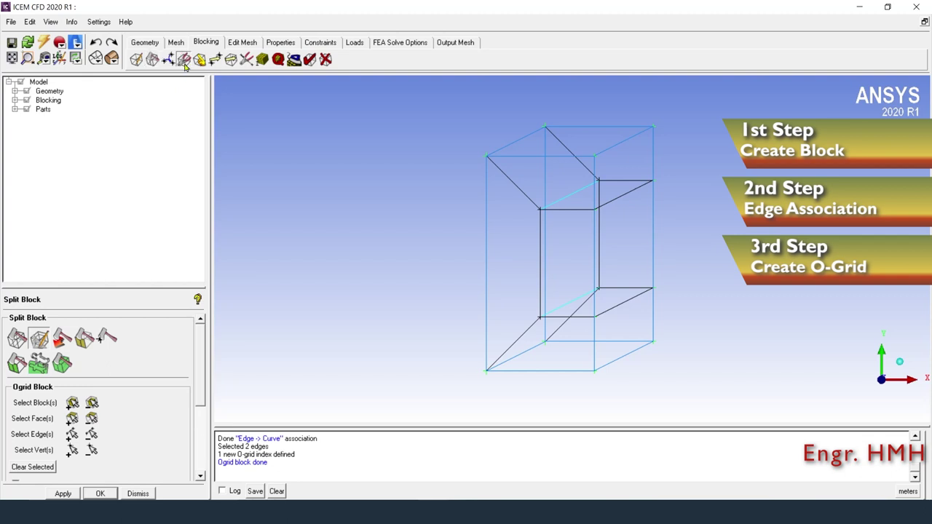
{"action": "left_click", "coordinate": [184, 63]}
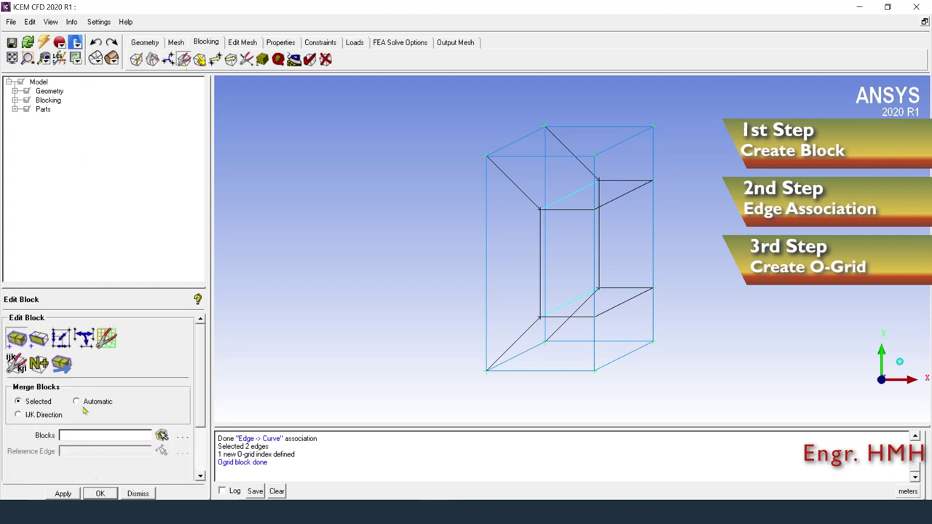
Rescale the O-grid from the upper-left diagonal edge with a 0.5 offset.
{"action": "left_click", "coordinate": [61, 338]}
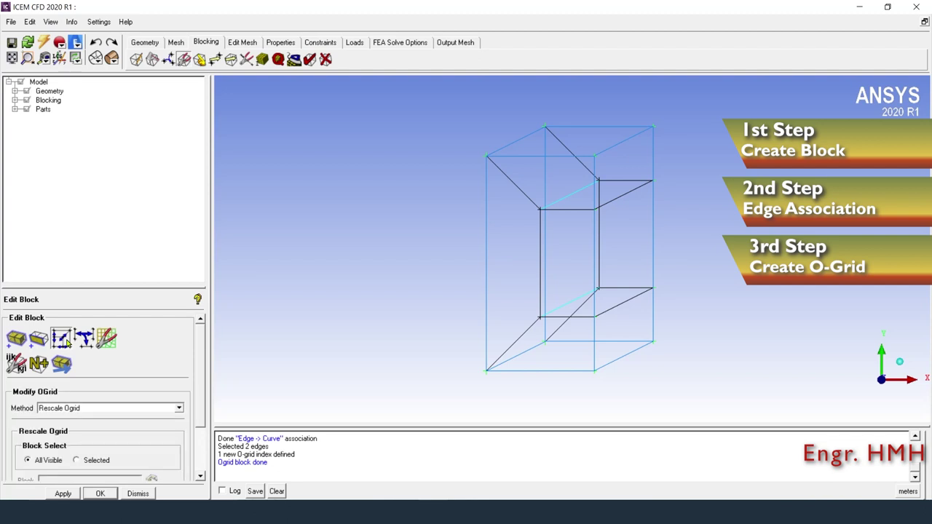
{"action": "left_click_drag", "start_coordinate": [200, 348], "coordinate": [198, 405]}
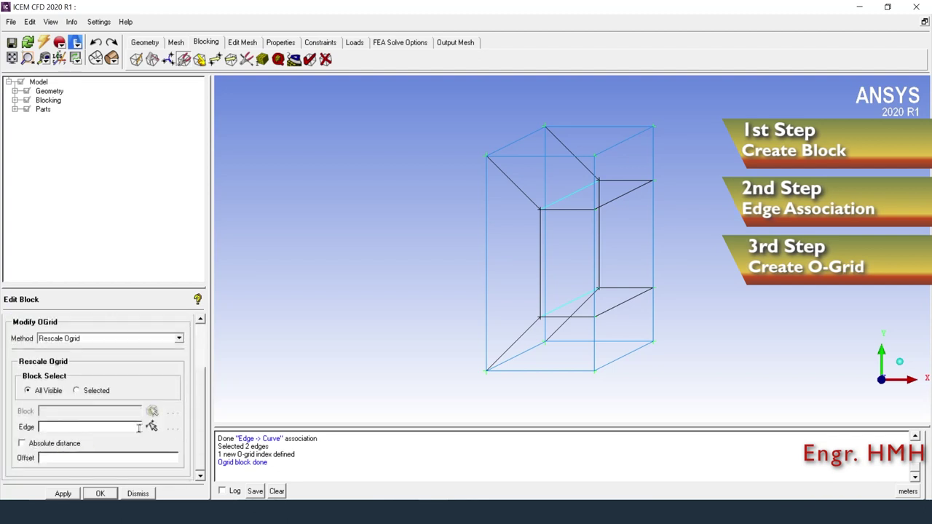
{"action": "left_click", "coordinate": [151, 426]}
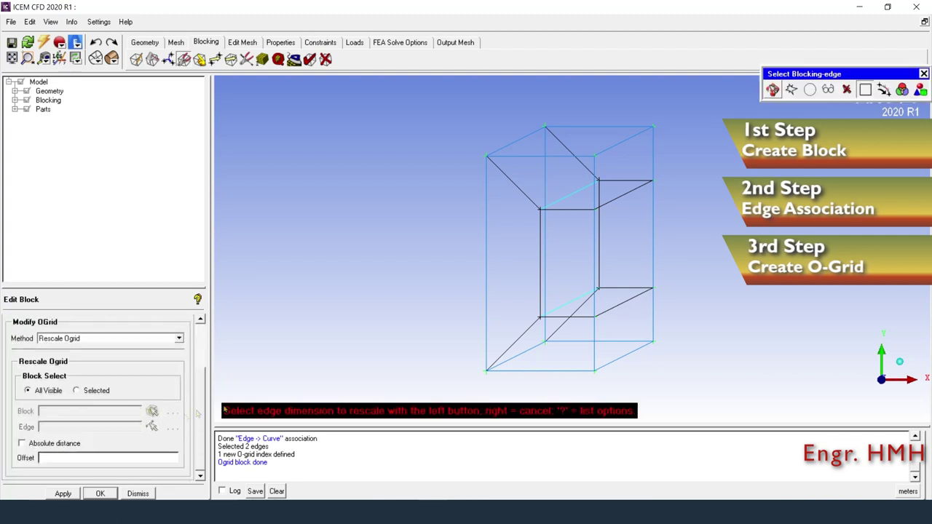
{"action": "left_click", "coordinate": [512, 178]}
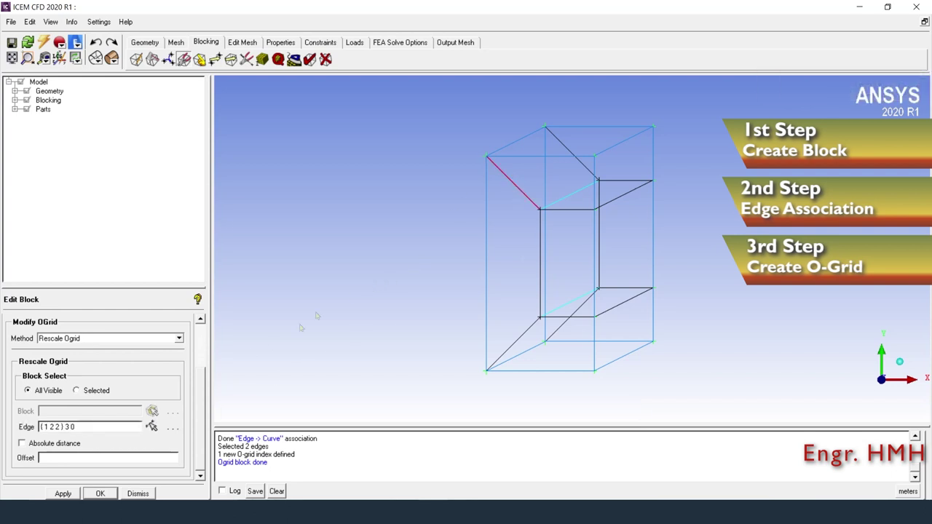
{"action": "left_click", "coordinate": [61, 457]}
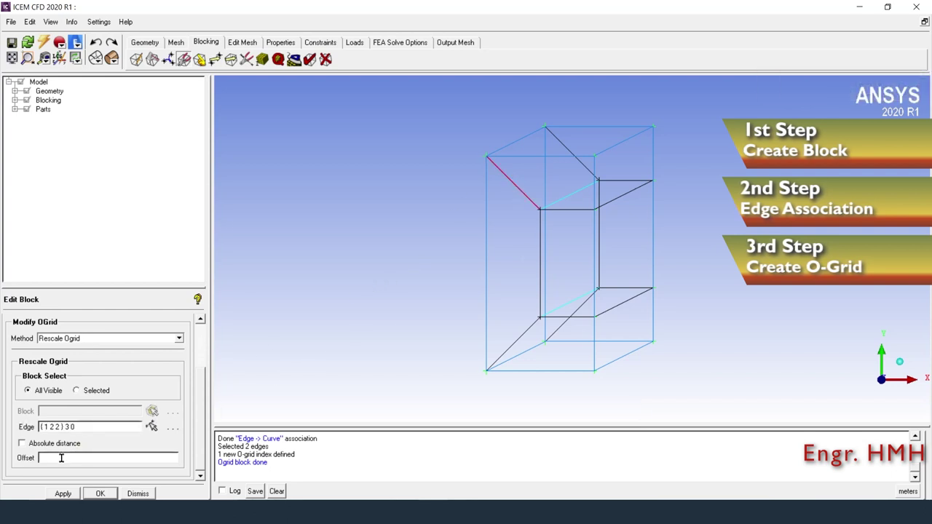
{"action": "type", "text": "0.5"}
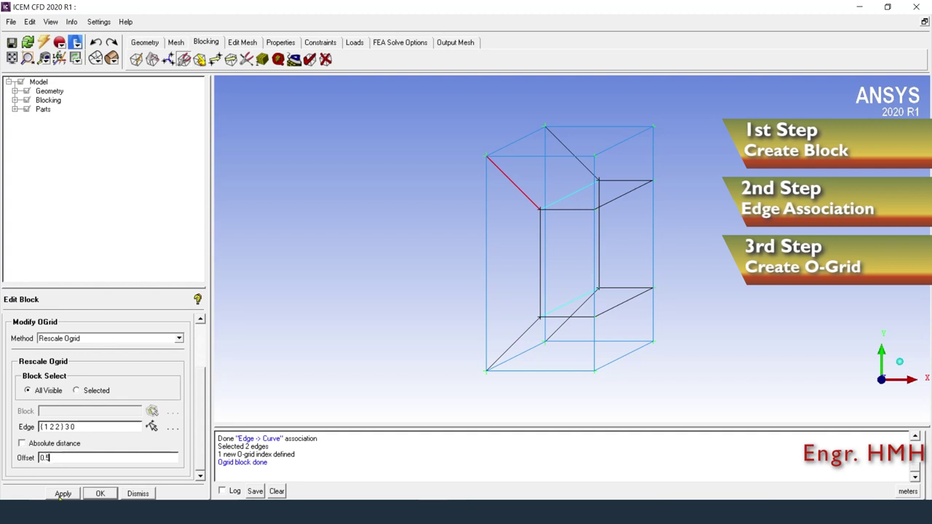
{"action": "left_click", "coordinate": [63, 493]}
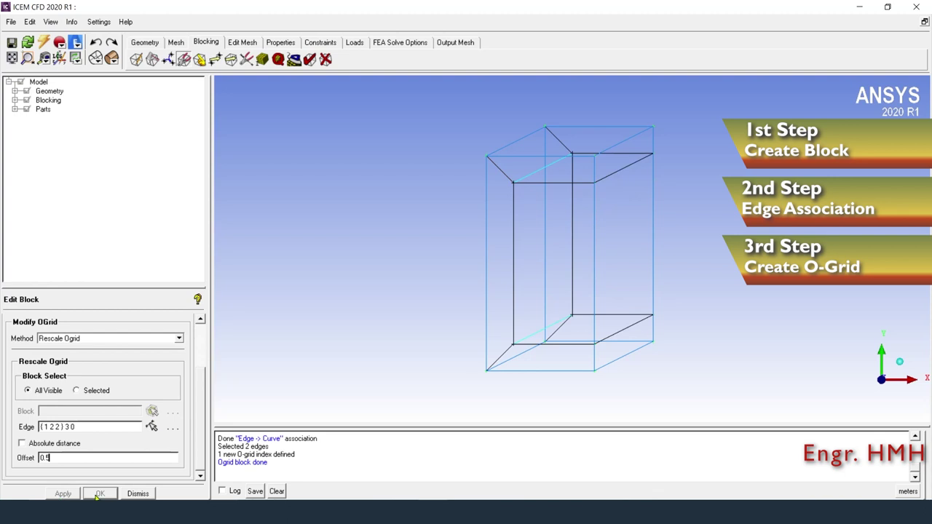
{"action": "left_click", "coordinate": [131, 495]}
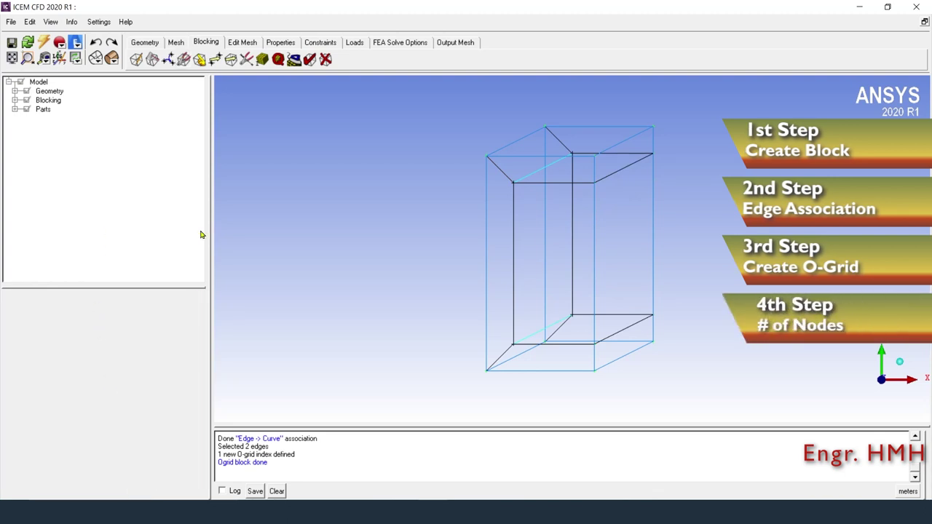
Give the long duct edges 1000 nodes, copied to all parallel edges.
{"action": "left_click", "coordinate": [258, 64]}
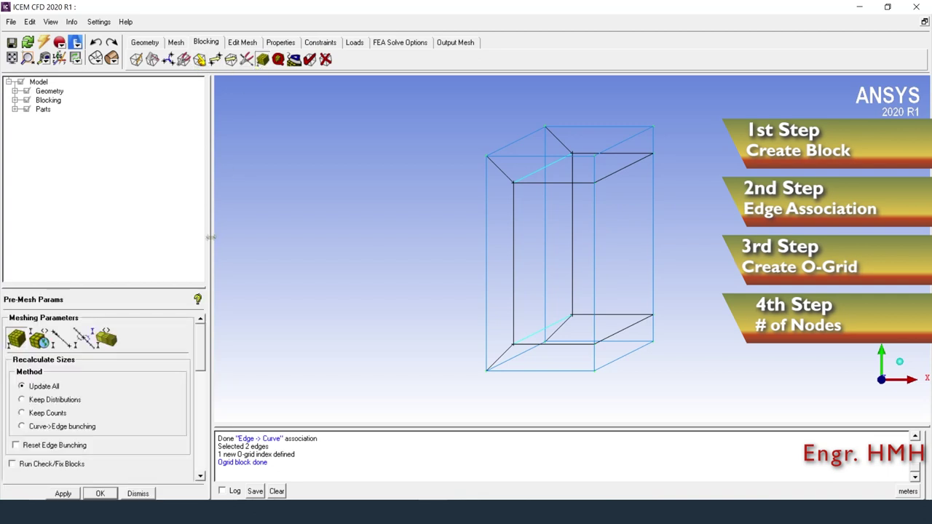
{"action": "left_click", "coordinate": [61, 339]}
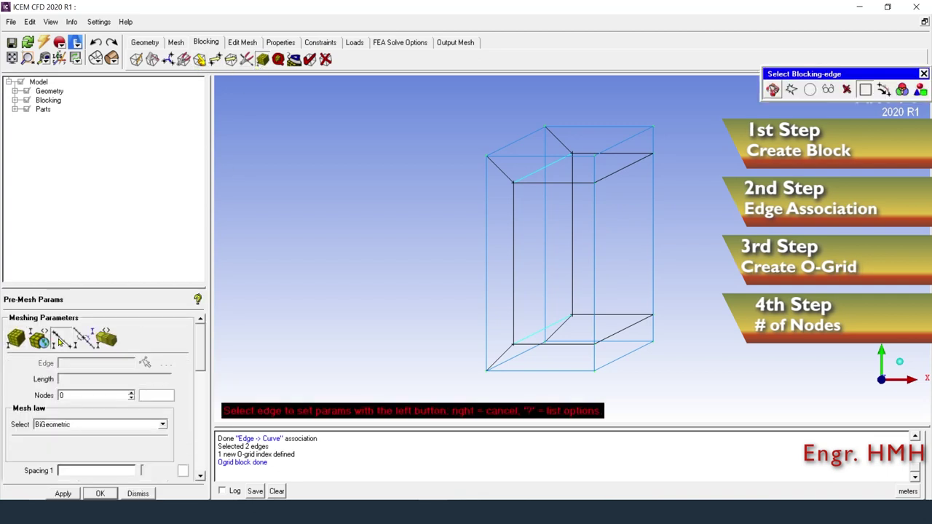
{"action": "left_click_drag", "start_coordinate": [202, 344], "coordinate": [197, 402]}
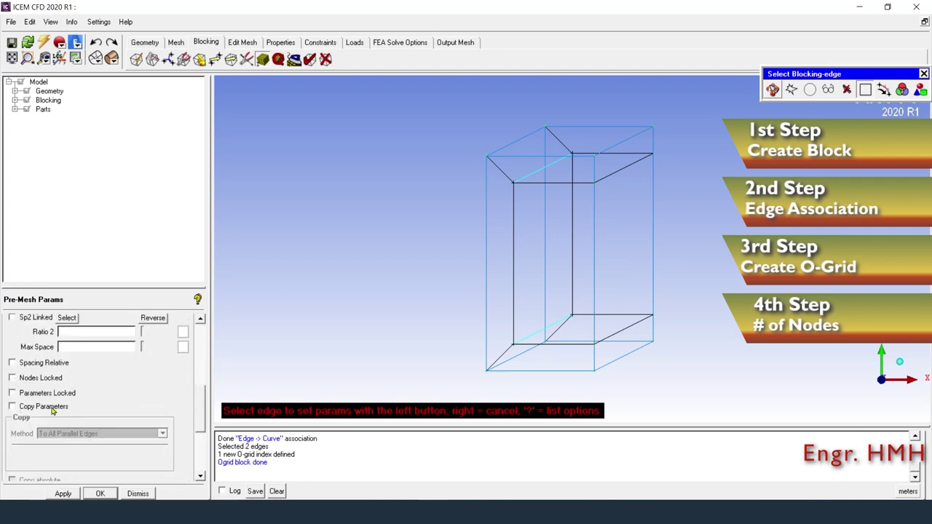
{"action": "left_click", "coordinate": [52, 411]}
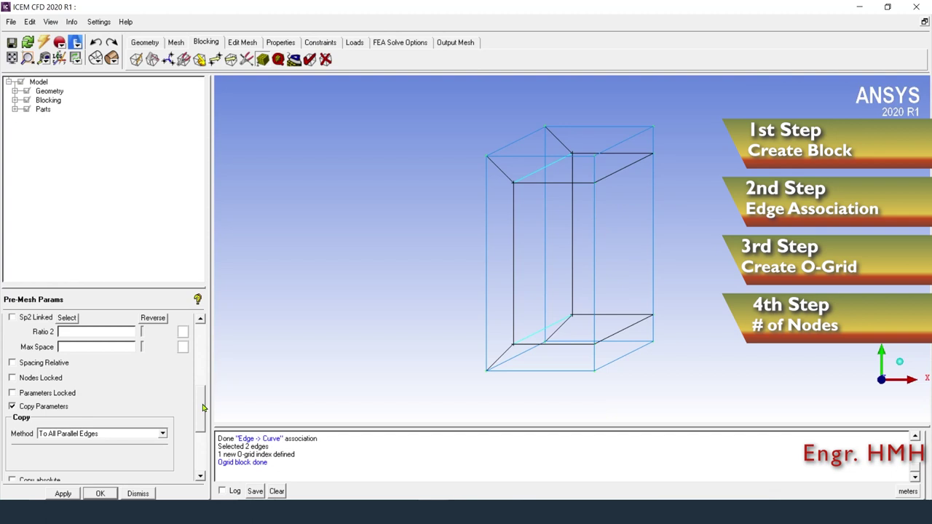
{"action": "left_click_drag", "start_coordinate": [203, 408], "coordinate": [200, 350]}
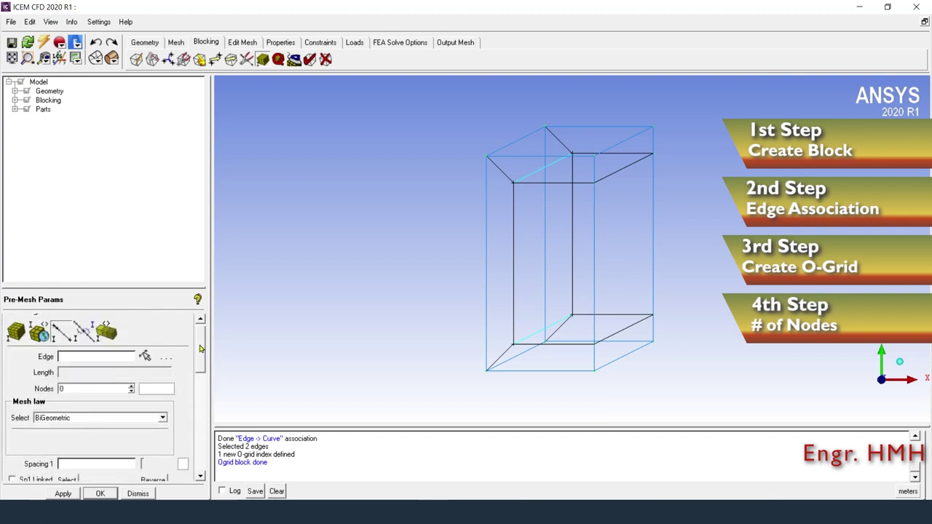
{"action": "left_click", "coordinate": [146, 356]}
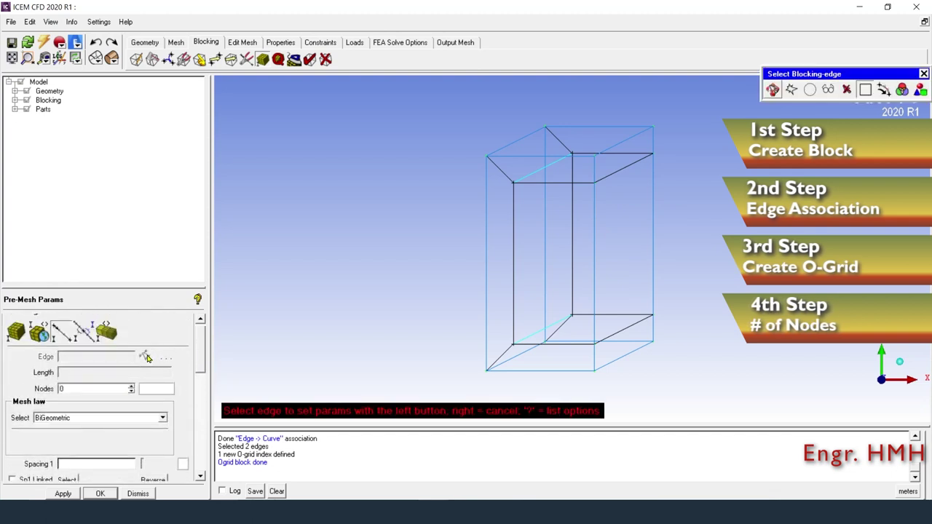
{"action": "left_click", "coordinate": [514, 140]}
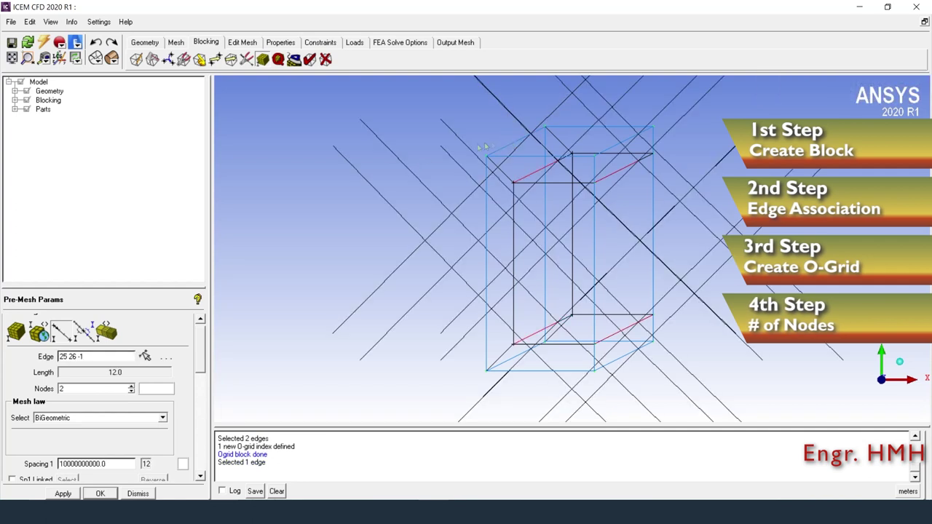
{"action": "left_click_drag", "start_coordinate": [91, 388], "coordinate": [51, 391]}
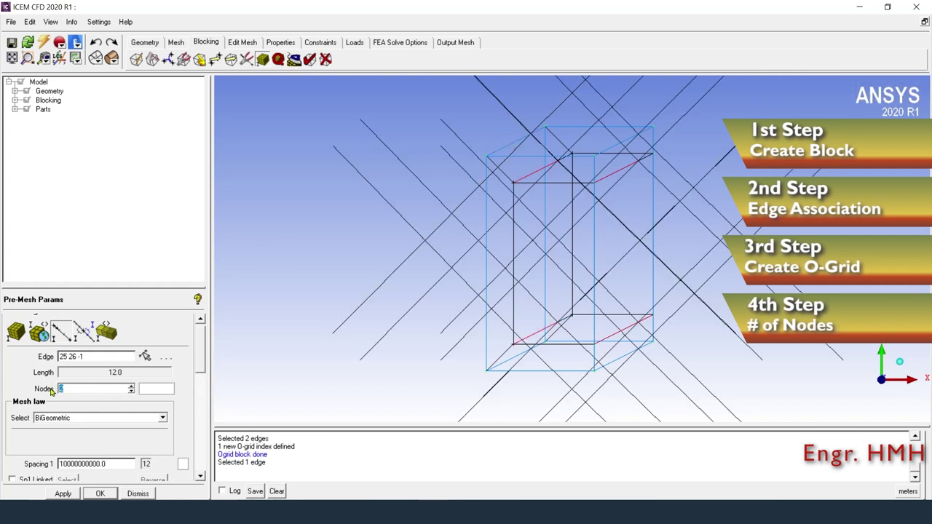
{"action": "type", "text": "1000"}
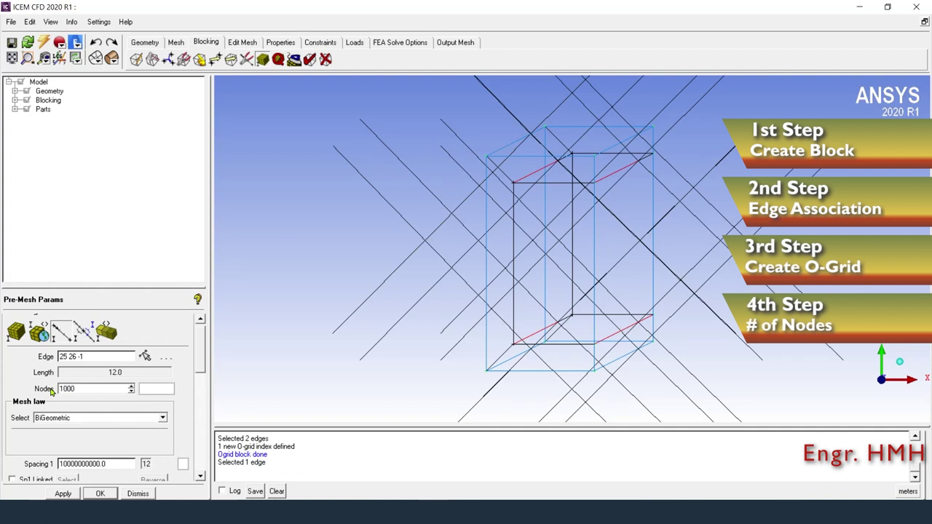
{"action": "key", "text": "Return"}
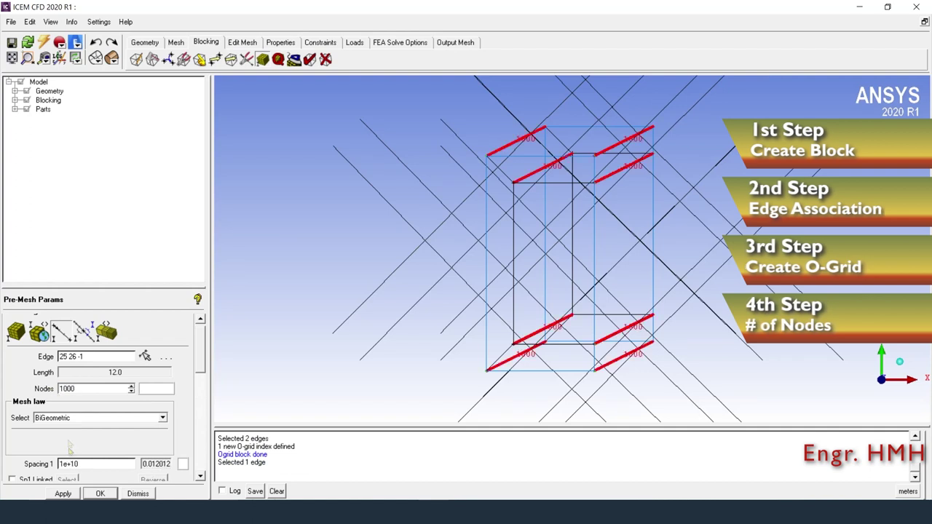
Give the vertical block edges 20 nodes and the top edges 10 nodes.
{"action": "left_click", "coordinate": [145, 356]}
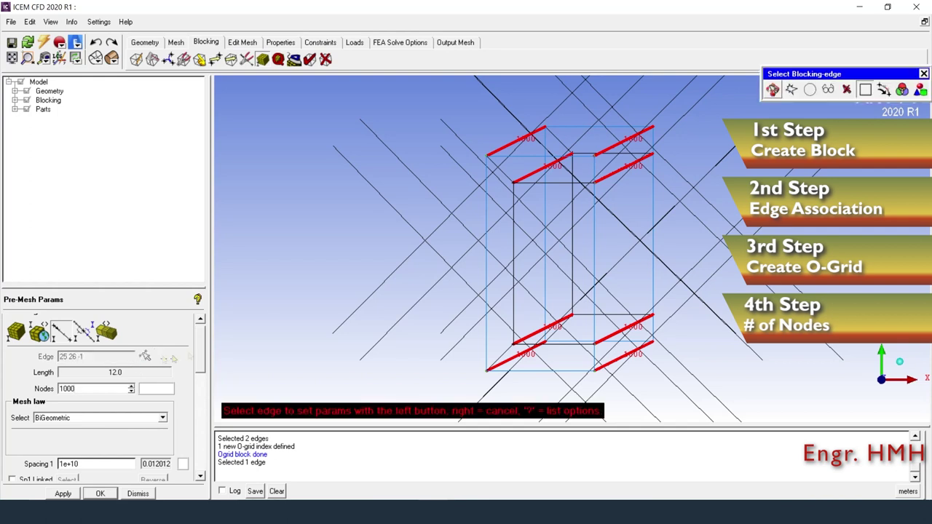
{"action": "left_click", "coordinate": [485, 188]}
{"action": "type", "text": "20"}
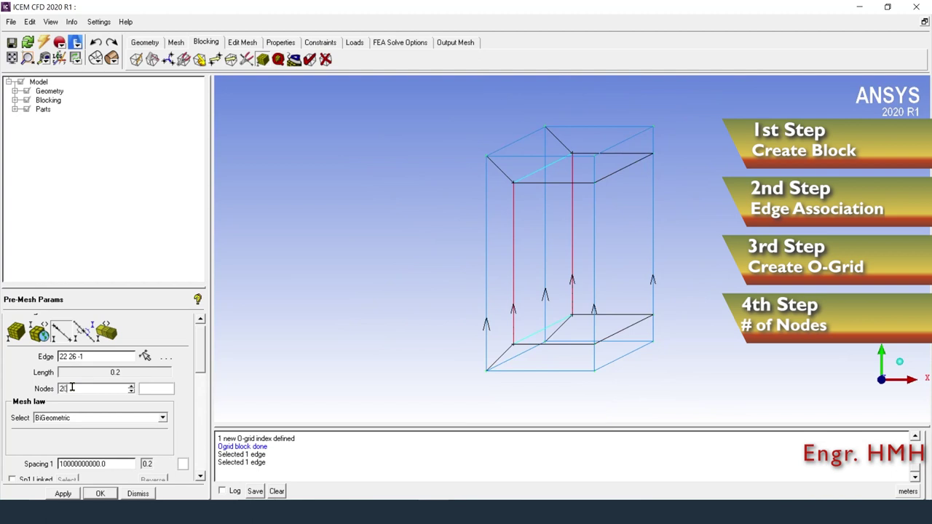
{"action": "key", "text": "Return"}
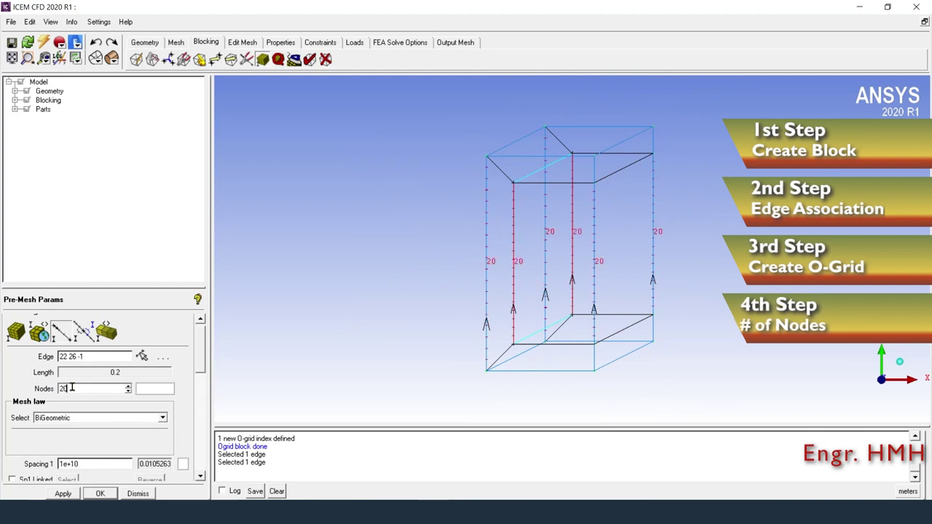
{"action": "left_click", "coordinate": [142, 356]}
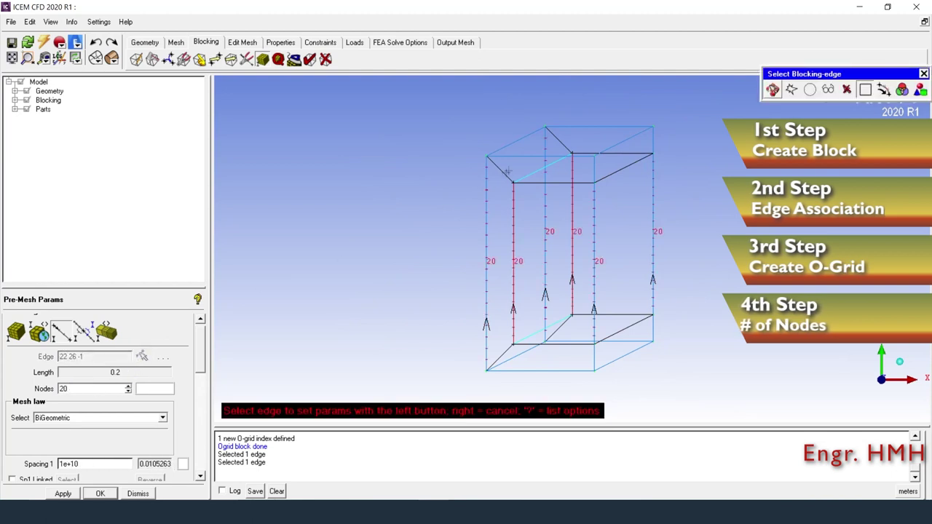
{"action": "left_click", "coordinate": [517, 156]}
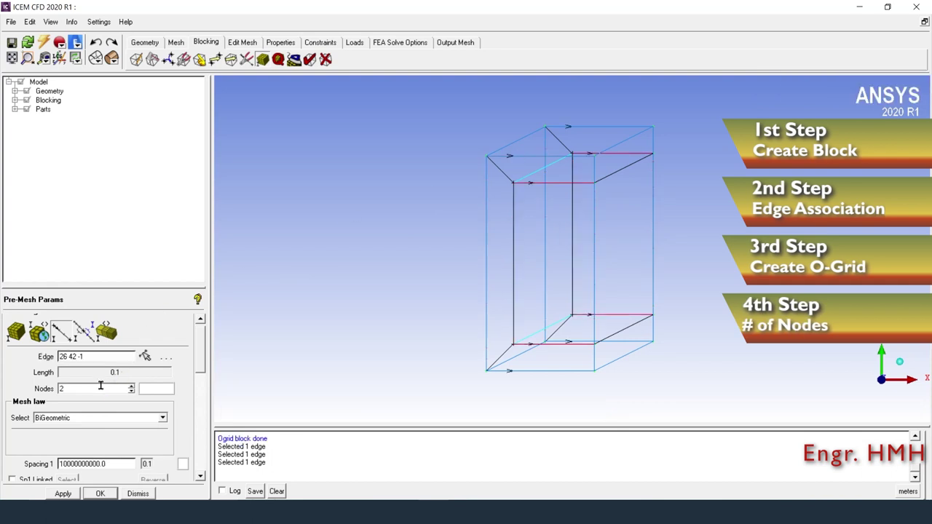
{"action": "type", "text": "10"}
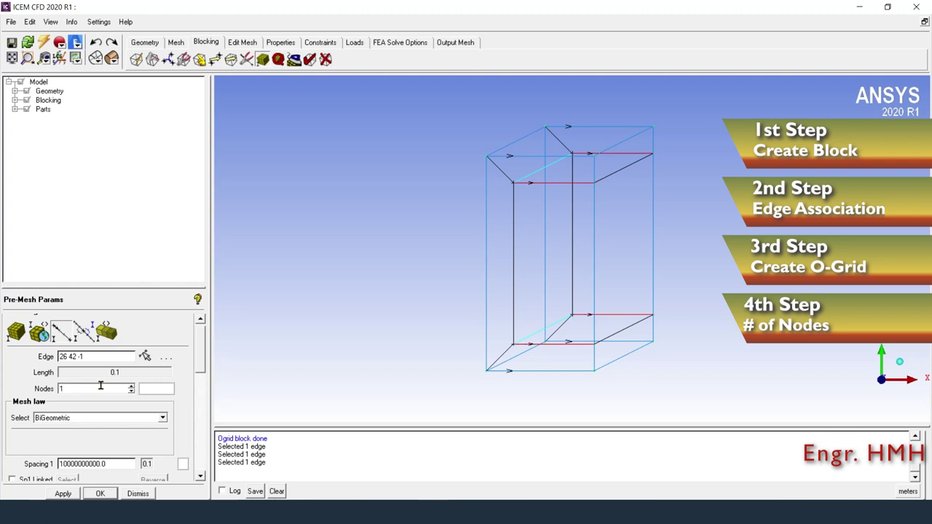
{"action": "left_click", "coordinate": [64, 494]}
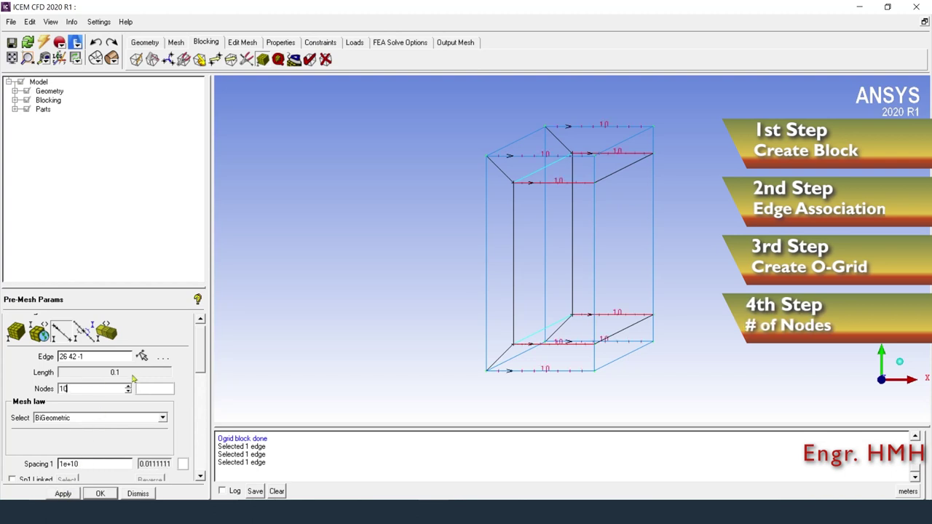
Give the O-grid edges 8 nodes graded from 0.001 spacing at ratio 1.2.
{"action": "left_click", "coordinate": [142, 356]}
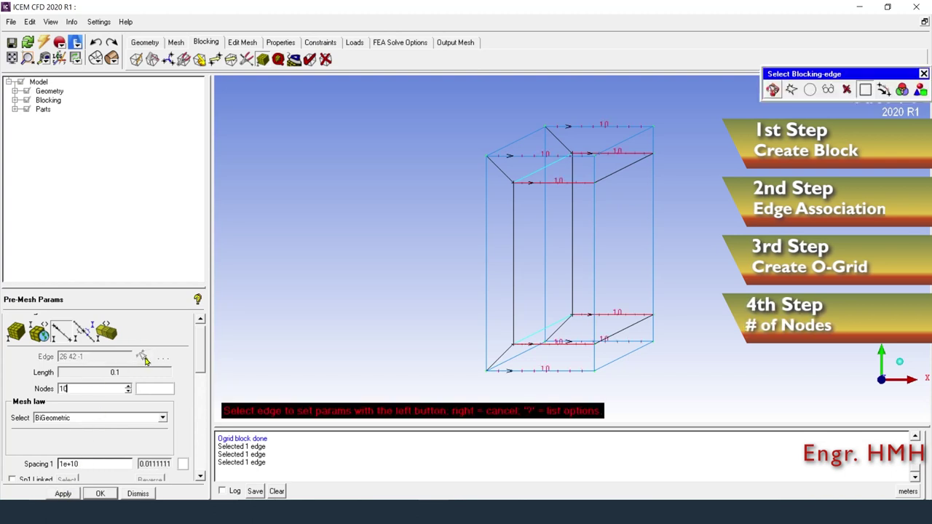
{"action": "left_click", "coordinate": [496, 168]}
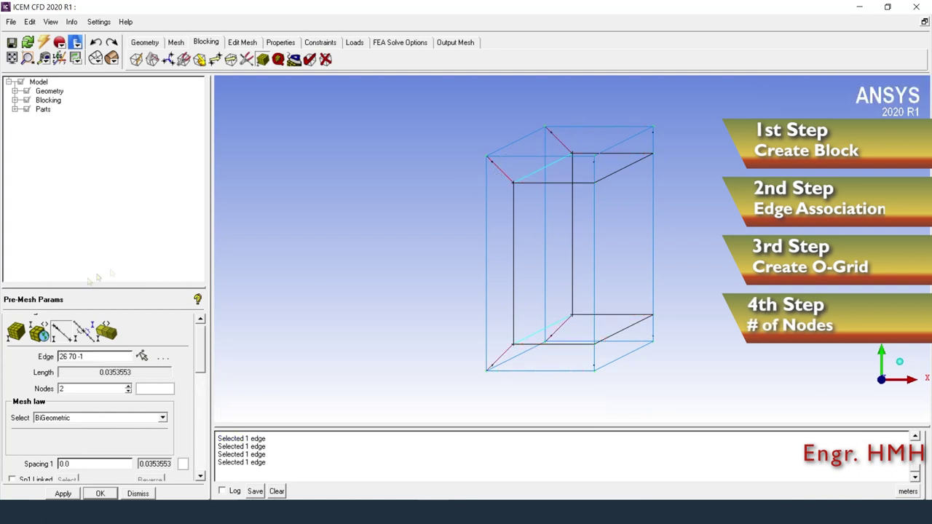
{"action": "double_click", "coordinate": [62, 389]}
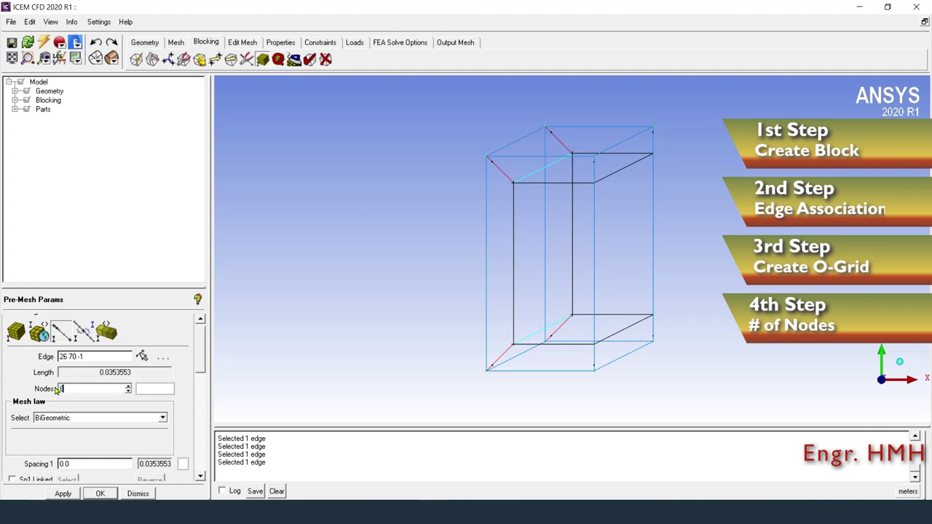
{"action": "key", "text": "Return"}
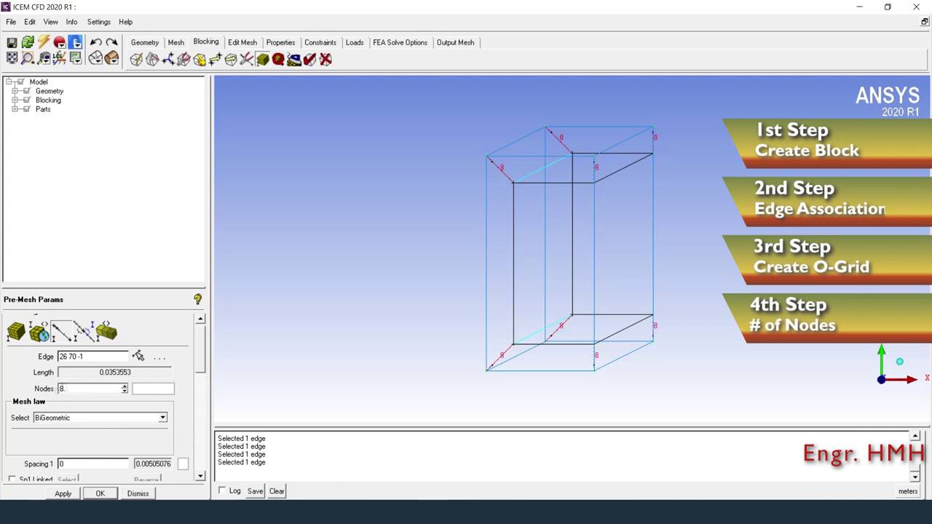
{"action": "left_click_drag", "start_coordinate": [204, 347], "coordinate": [202, 371]}
{"action": "type", "text": "."}
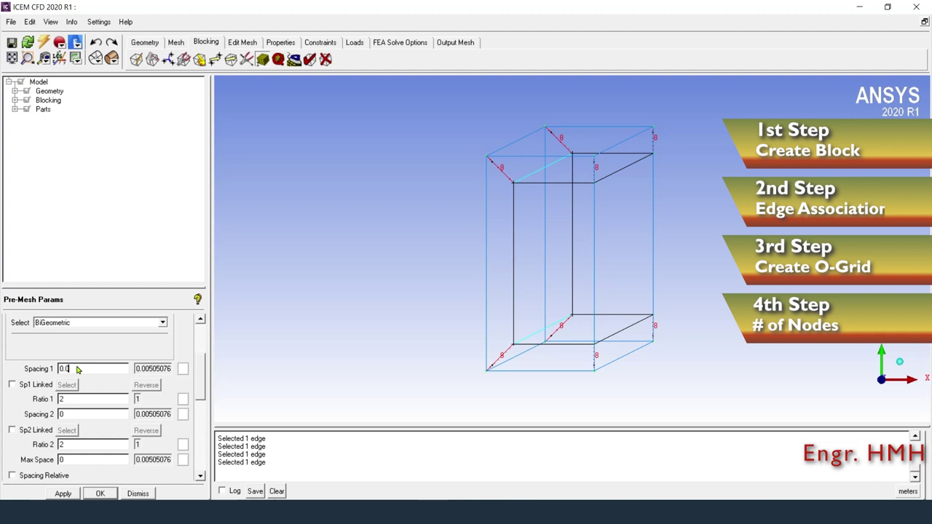
{"action": "type", "text": "01"}
{"action": "key", "text": "Tab"}
{"action": "type", "text": "1.2"}
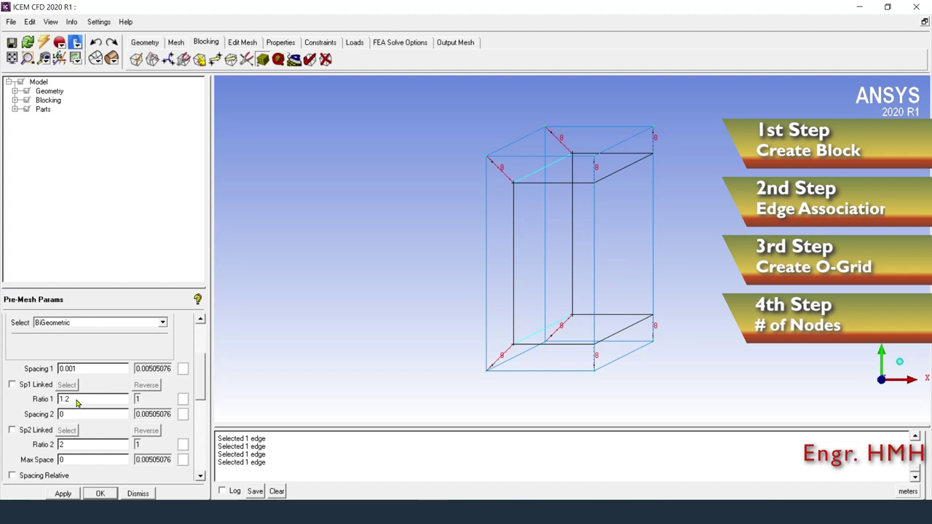
{"action": "left_click", "coordinate": [63, 493]}
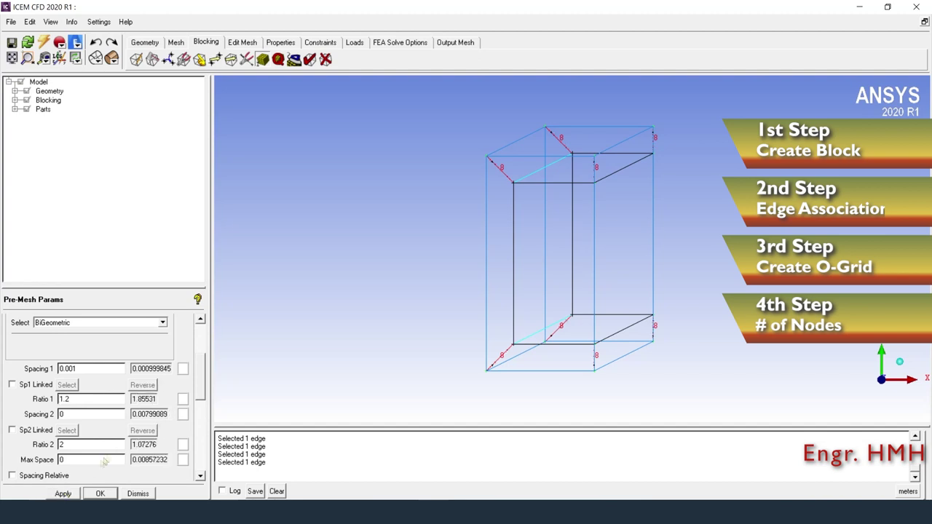
Turn on and recompute the duct pre-mesh, displayed as solid shaded faces.
{"action": "left_click", "coordinate": [15, 100]}
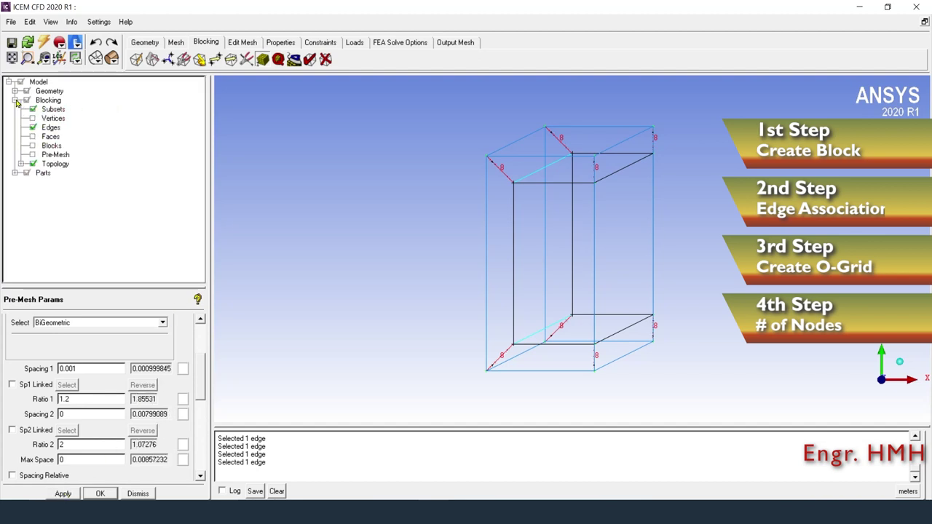
{"action": "left_click", "coordinate": [32, 155]}
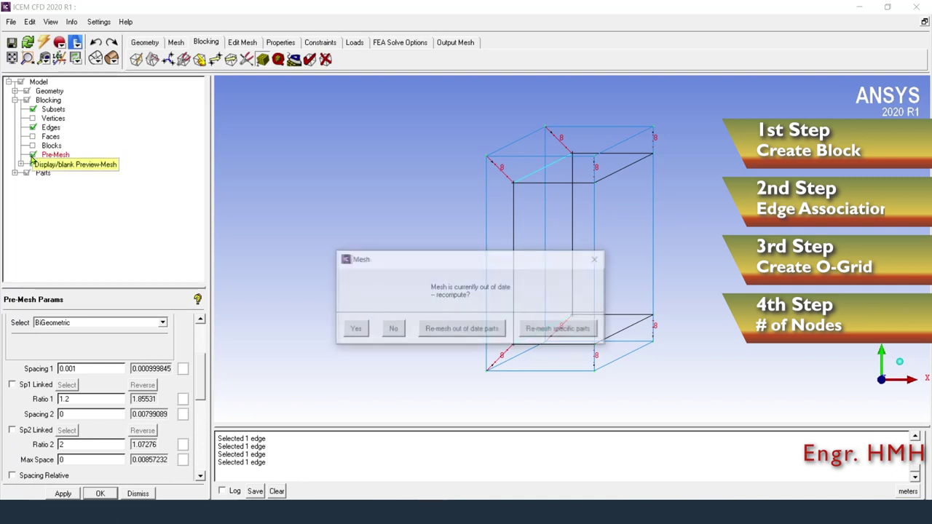
{"action": "left_click", "coordinate": [355, 331]}
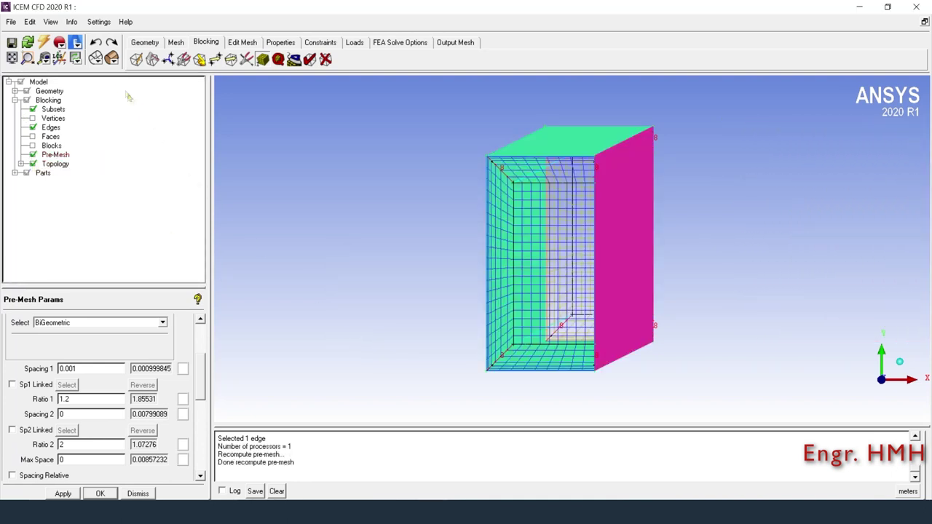
{"action": "left_click", "coordinate": [111, 59]}
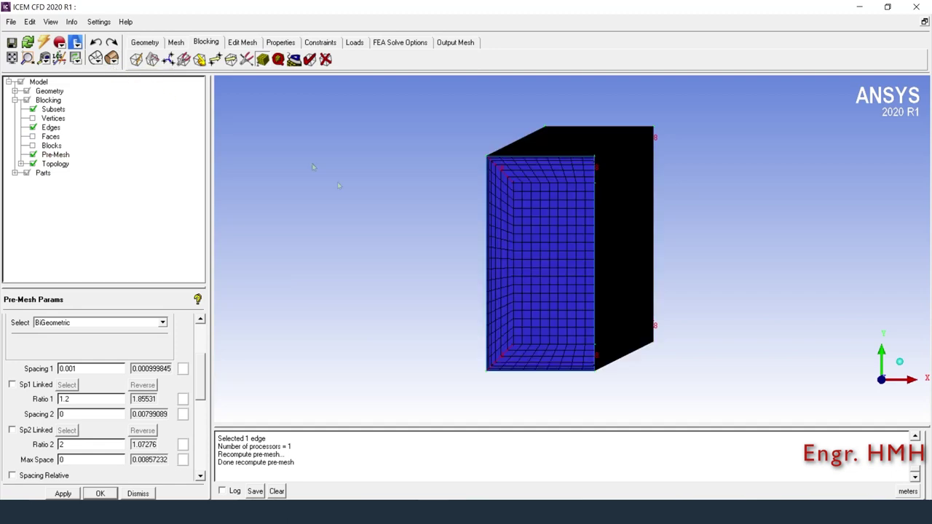
Zoom and orbit to inspect the near-wall grading of the pre-mesh.
{"action": "scroll", "coordinate": [497, 174], "scroll_direction": "up", "scroll_amount": 1}
{"action": "scroll", "coordinate": [497, 174], "scroll_direction": "up", "scroll_amount": 1}
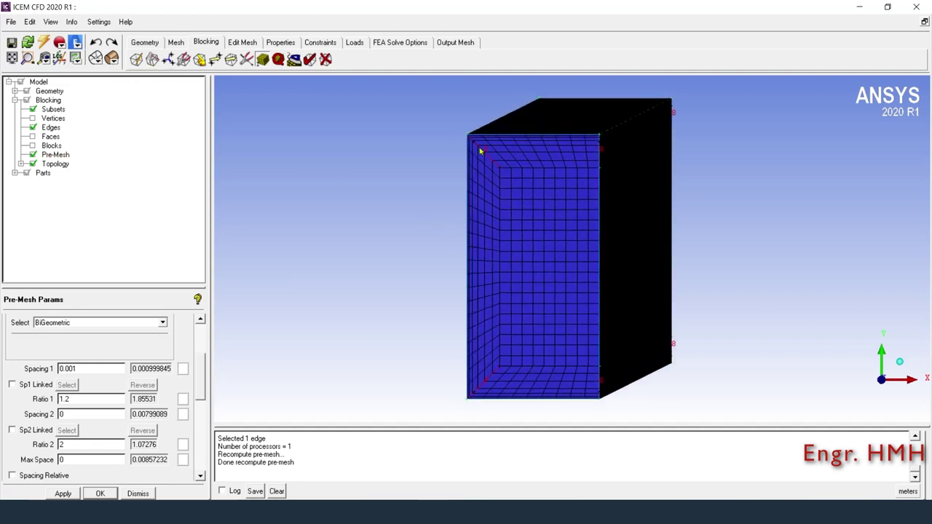
{"action": "scroll", "coordinate": [537, 195], "scroll_direction": "up", "scroll_amount": 2}
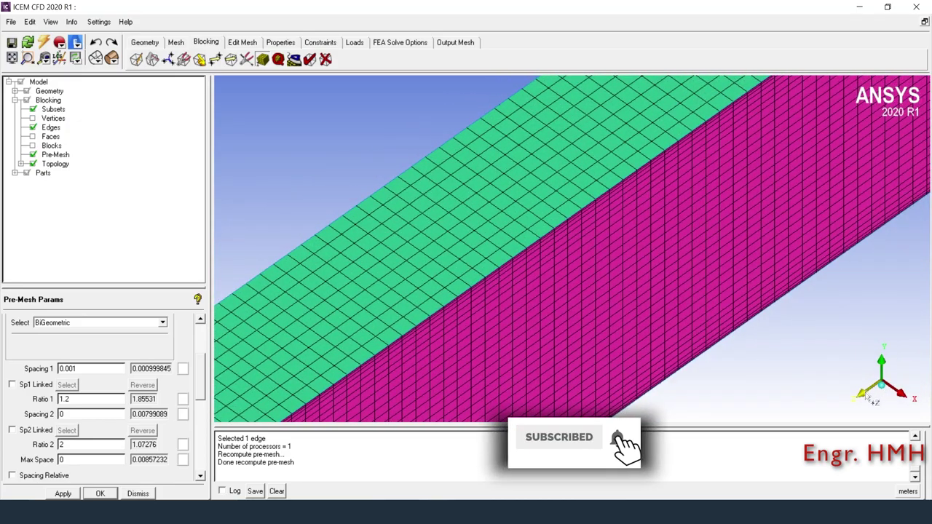
{"action": "left_click_drag", "start_coordinate": [872, 397], "coordinate": [864, 393]}
{"action": "left_click", "coordinate": [865, 393]}
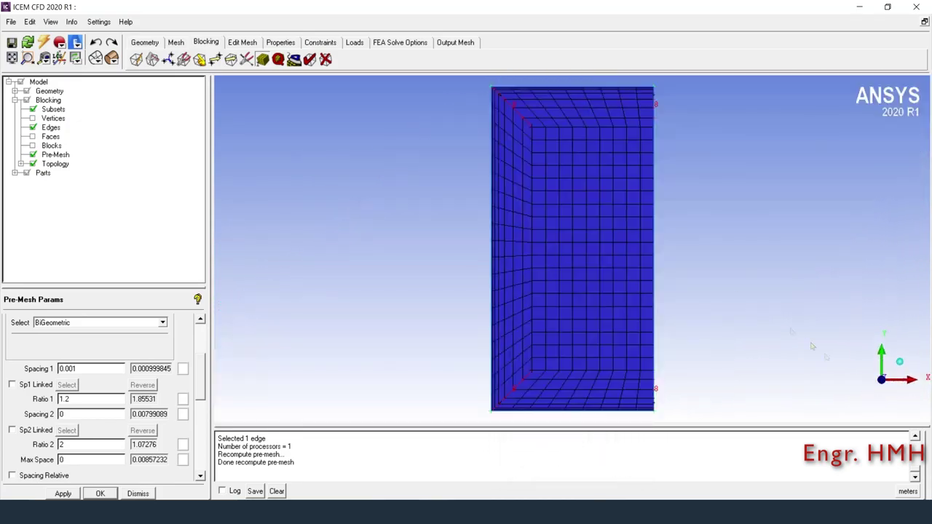
{"action": "scroll", "coordinate": [564, 198], "scroll_direction": "down", "scroll_amount": 1}
{"action": "scroll", "coordinate": [499, 164], "scroll_direction": "up", "scroll_amount": 1}
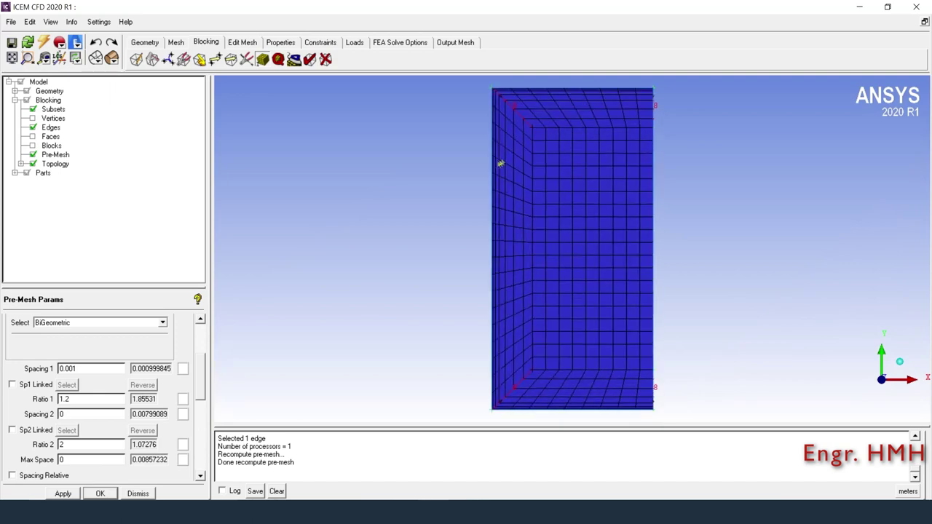
{"action": "scroll", "coordinate": [490, 181], "scroll_direction": "up", "scroll_amount": 1}
{"action": "scroll", "coordinate": [466, 211], "scroll_direction": "up", "scroll_amount": 2}
{"action": "scroll", "coordinate": [454, 229], "scroll_direction": "up", "scroll_amount": 2}
{"action": "scroll", "coordinate": [429, 226], "scroll_direction": "up", "scroll_amount": 2}
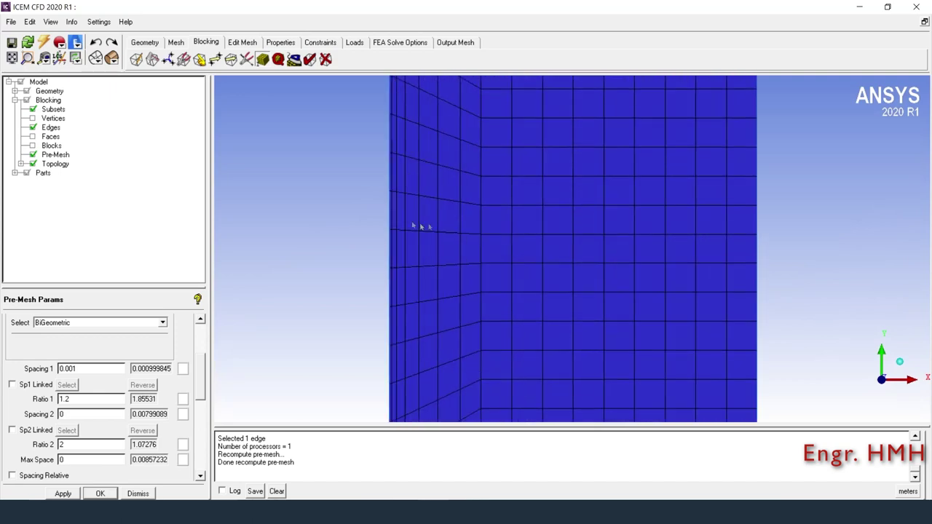
{"action": "scroll", "coordinate": [375, 216], "scroll_direction": "up", "scroll_amount": 1}
{"action": "scroll", "coordinate": [376, 217], "scroll_direction": "up", "scroll_amount": 1}
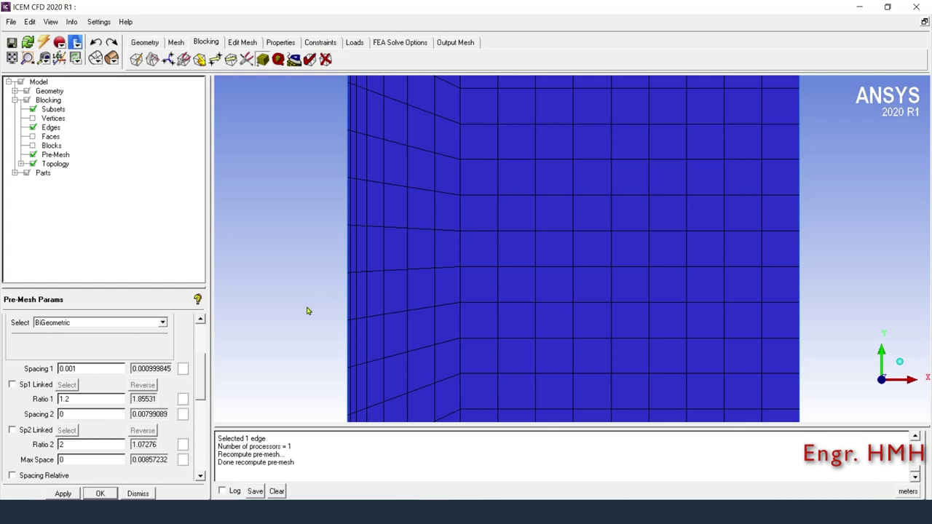
{"action": "left_click", "coordinate": [455, 42]}
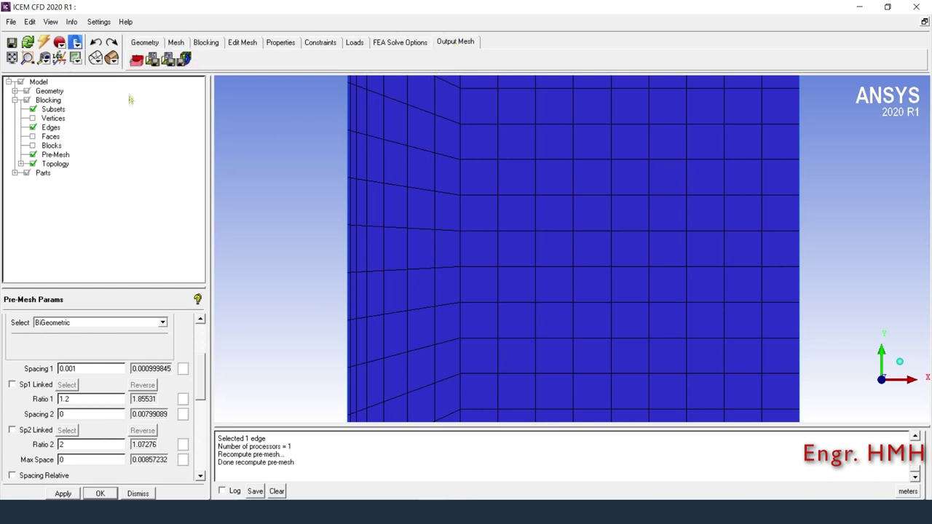
Set ANSYS Fluent as the output solver and close ICEM CFD, returning to Workbench.
{"action": "left_click", "coordinate": [136, 61]}
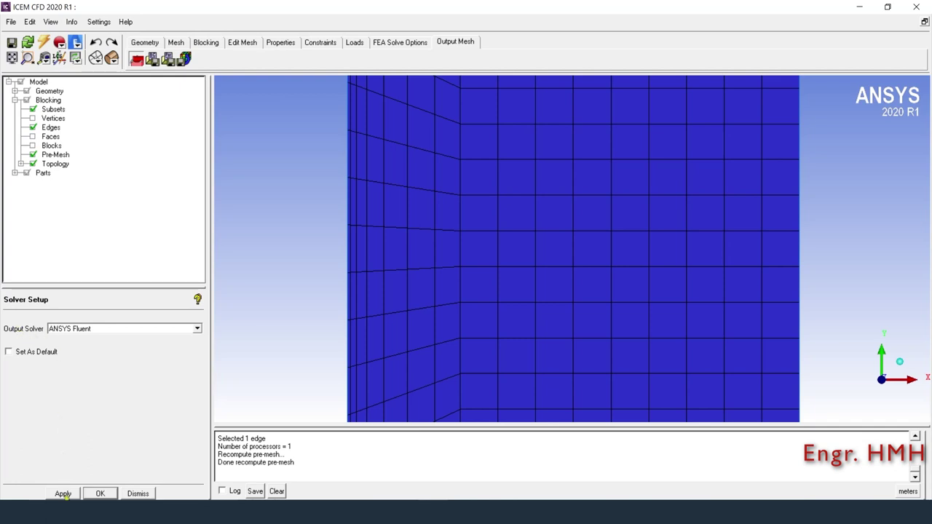
{"action": "left_click", "coordinate": [64, 493]}
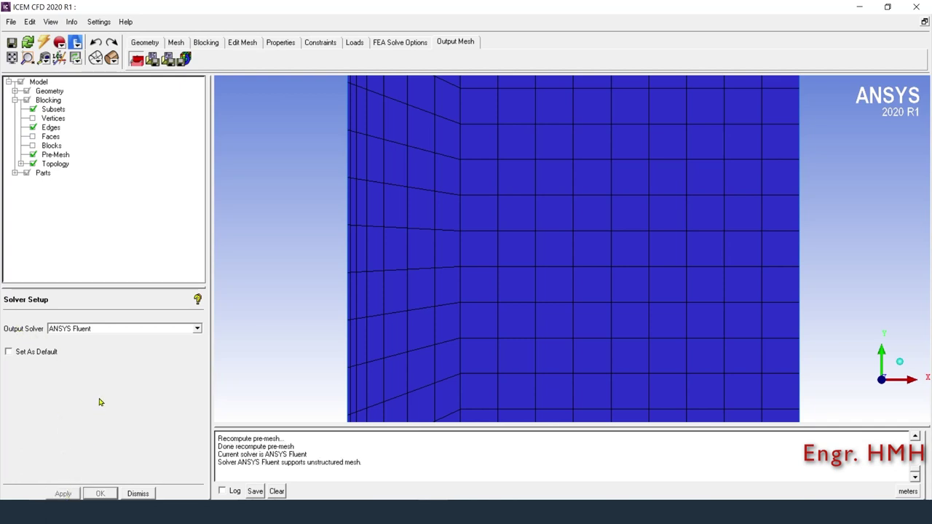
{"action": "left_click", "coordinate": [138, 494]}
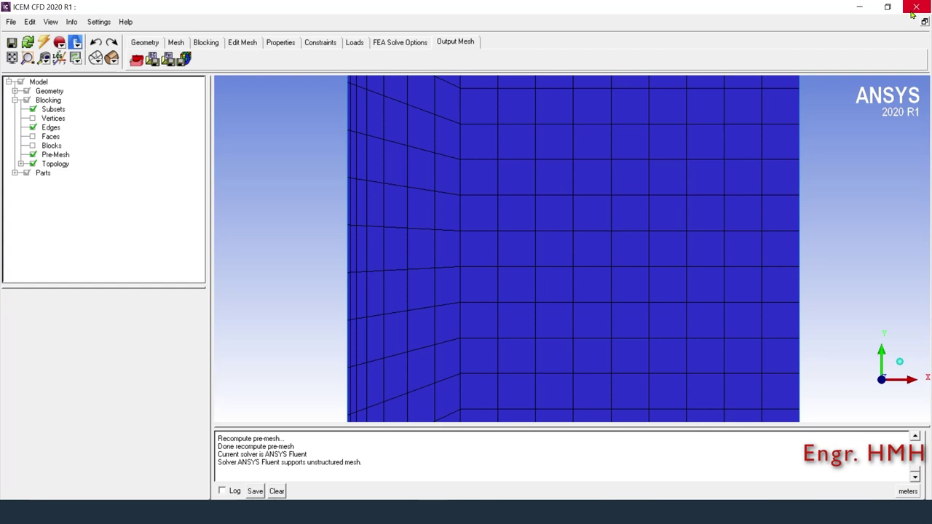
{"action": "left_click", "coordinate": [912, 13]}
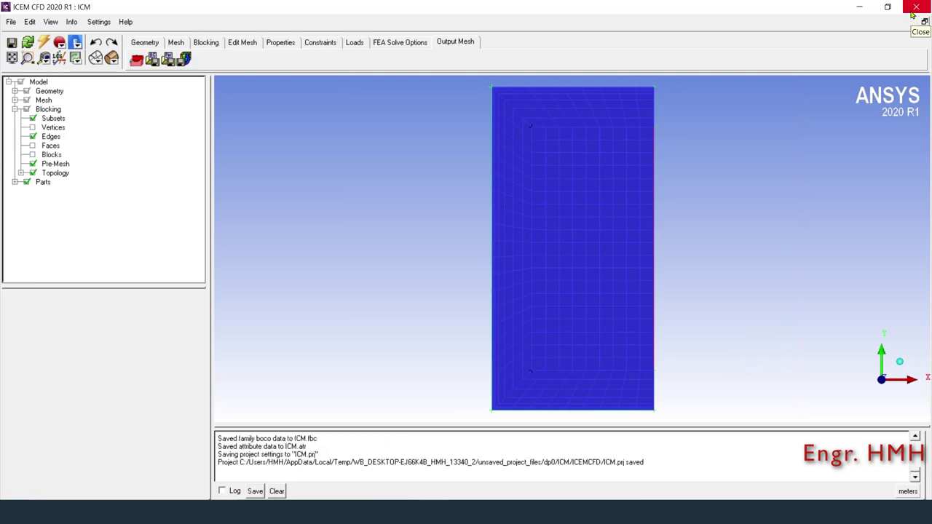
{"action": "left_click", "coordinate": [912, 13]}
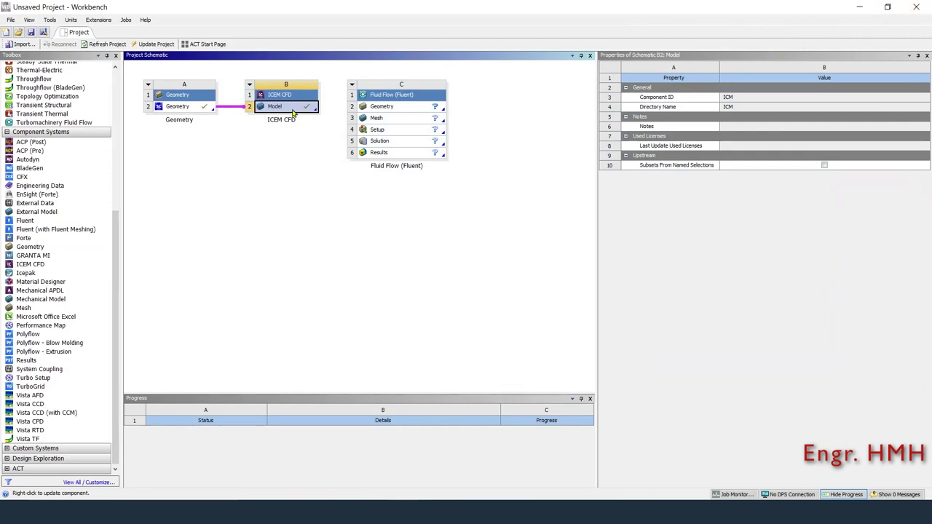
Link the ICEM mesh into the Fluent system and update the ICEM CFD model.
{"action": "left_click_drag", "start_coordinate": [293, 110], "coordinate": [369, 136]}
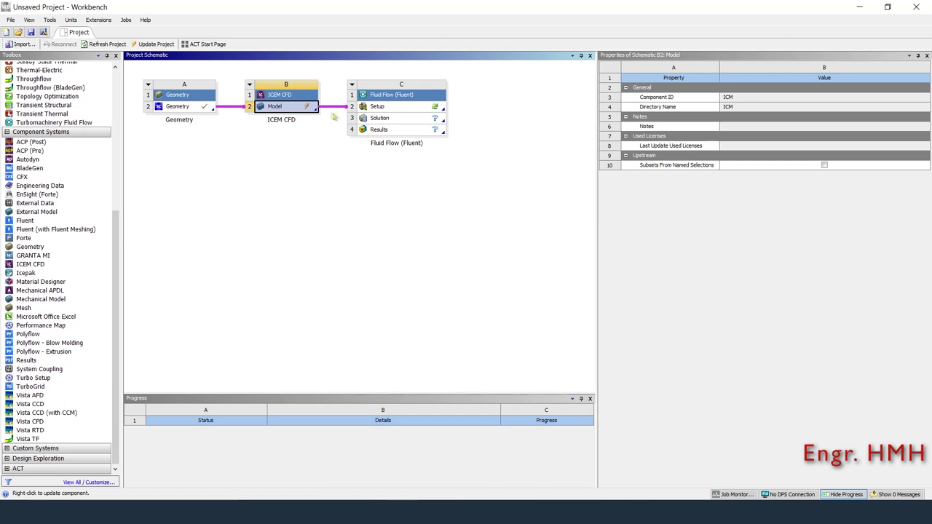
{"action": "right_click", "coordinate": [306, 108]}
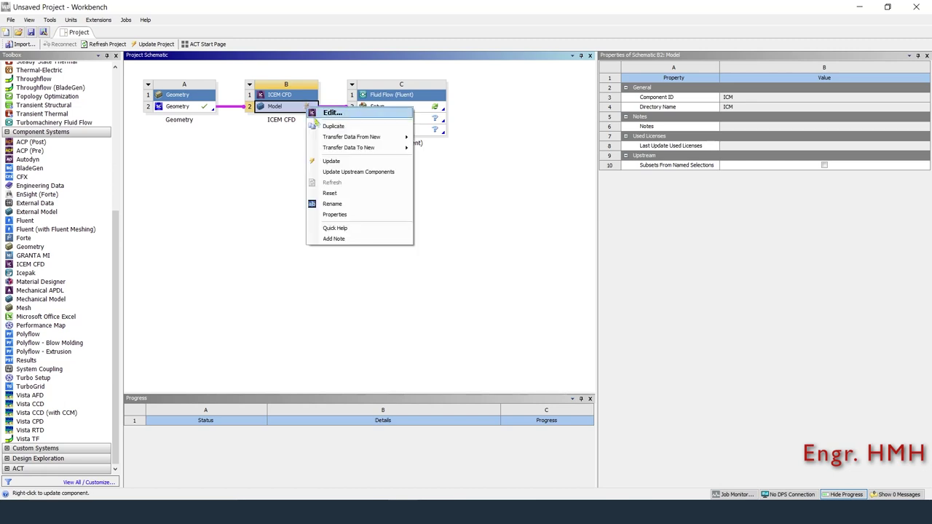
{"action": "left_click", "coordinate": [330, 158]}
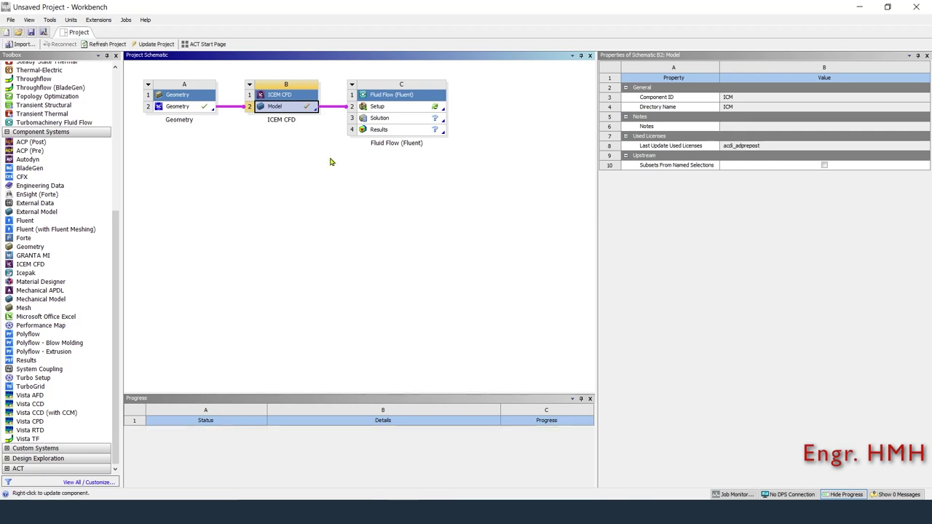
Edit the Fluent Setup cell to bring up the Fluent Launcher.
{"action": "left_click", "coordinate": [383, 109]}
{"action": "right_click", "coordinate": [383, 108]}
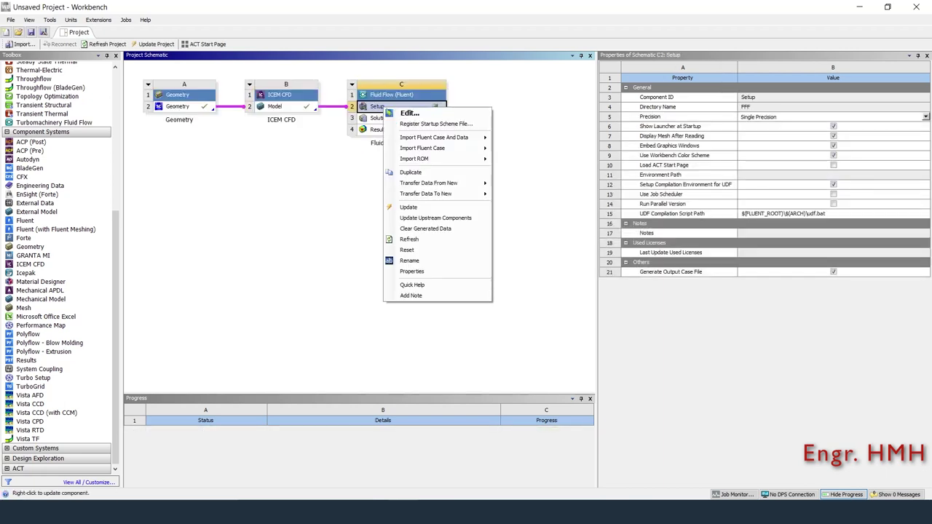
{"action": "left_click", "coordinate": [398, 115]}
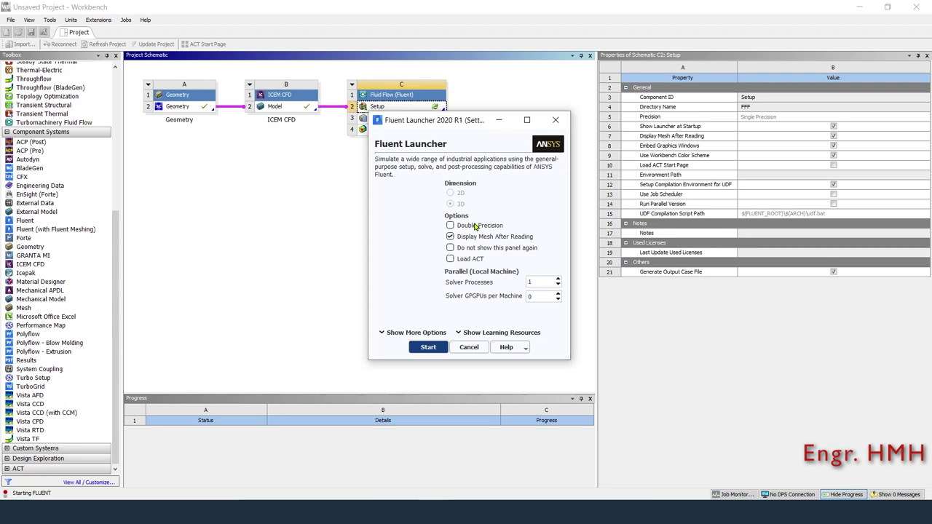
Start double-precision Fluent with 2 solver processes and 1 GPGPU.
{"action": "left_click", "coordinate": [557, 278]}
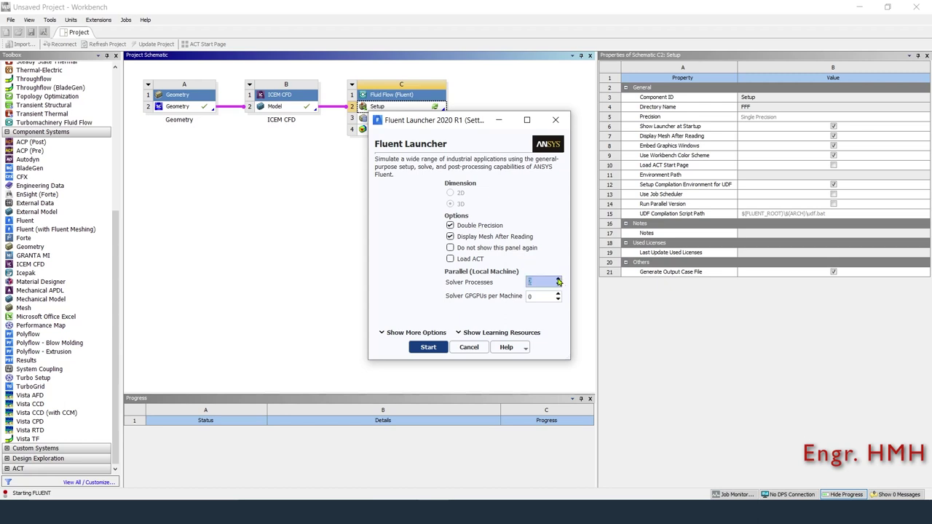
{"action": "left_click", "coordinate": [558, 294]}
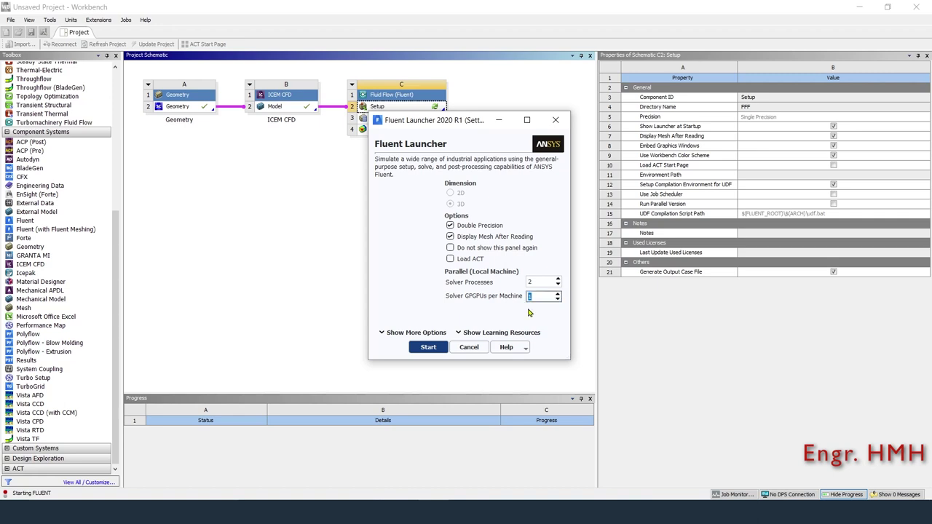
{"action": "left_click", "coordinate": [419, 353]}
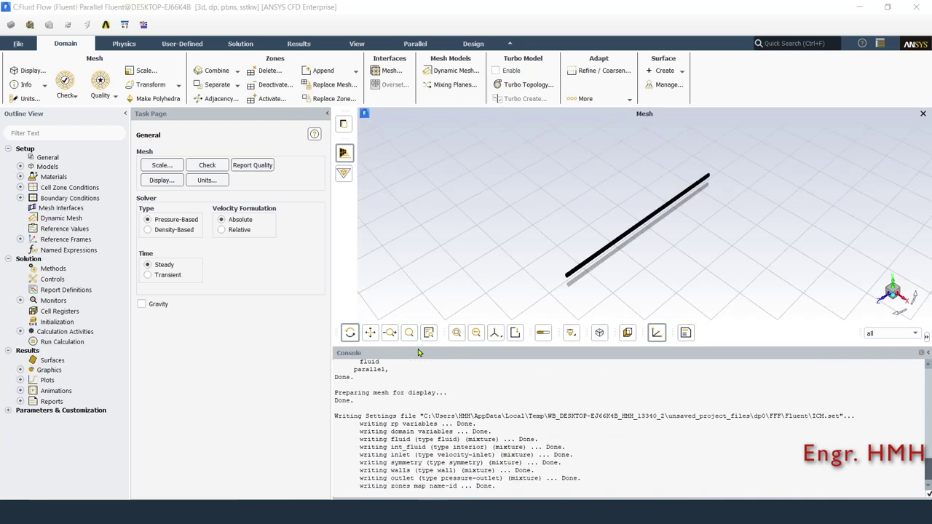
Change the temperature quantity's unit to c (Celsius) in the Units dialog.
{"action": "left_click", "coordinate": [33, 101]}
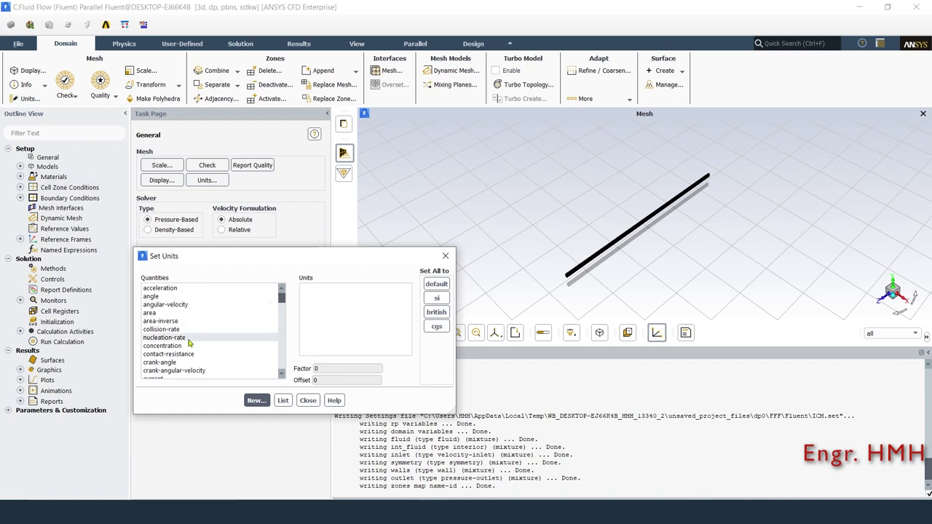
{"action": "scroll", "coordinate": [189, 342], "scroll_direction": "down", "scroll_amount": 4}
{"action": "scroll", "coordinate": [190, 344], "scroll_direction": "down", "scroll_amount": 4}
{"action": "scroll", "coordinate": [190, 345], "scroll_direction": "down", "scroll_amount": 4}
{"action": "scroll", "coordinate": [191, 347], "scroll_direction": "down", "scroll_amount": 4}
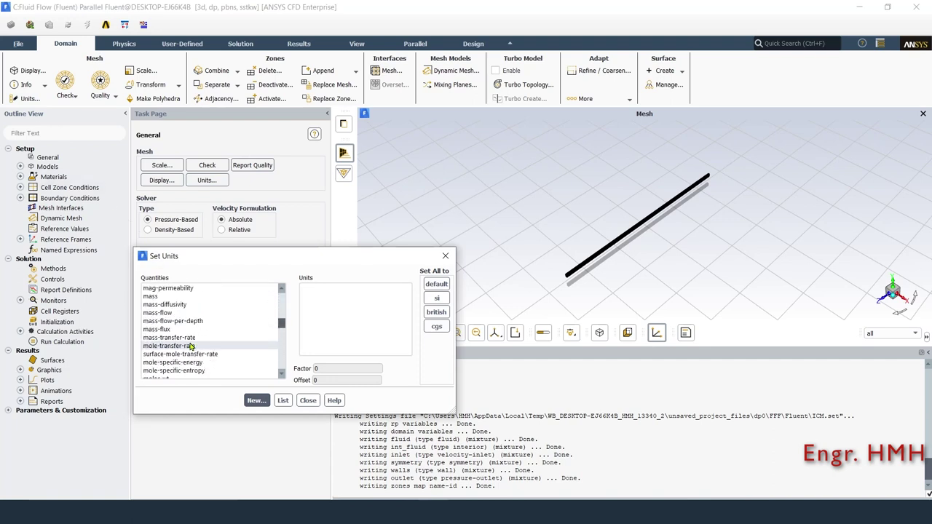
{"action": "scroll", "coordinate": [190, 346], "scroll_direction": "down", "scroll_amount": 4}
{"action": "scroll", "coordinate": [189, 346], "scroll_direction": "down", "scroll_amount": 4}
{"action": "scroll", "coordinate": [190, 346], "scroll_direction": "down", "scroll_amount": 4}
{"action": "scroll", "coordinate": [190, 346], "scroll_direction": "down", "scroll_amount": 4}
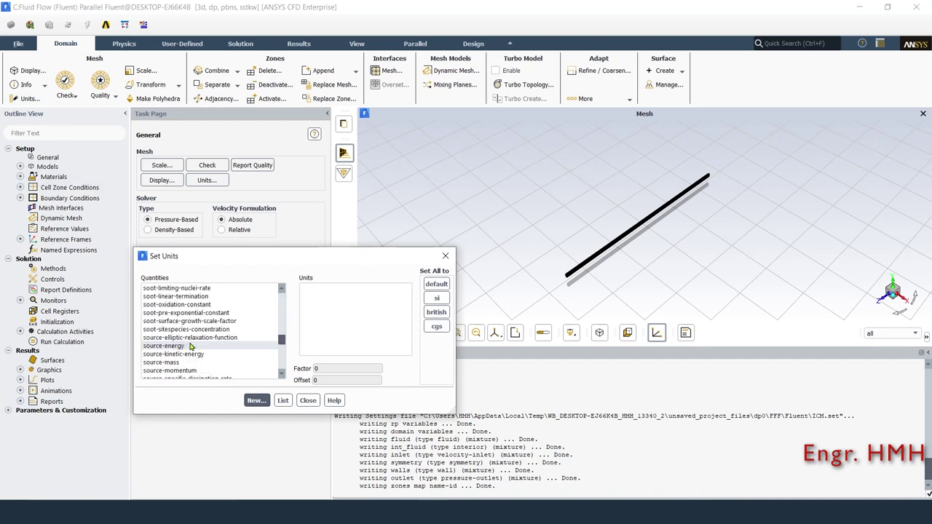
{"action": "scroll", "coordinate": [190, 346], "scroll_direction": "down", "scroll_amount": 2}
{"action": "scroll", "coordinate": [190, 347], "scroll_direction": "down", "scroll_amount": 2}
{"action": "scroll", "coordinate": [190, 347], "scroll_direction": "down", "scroll_amount": 2}
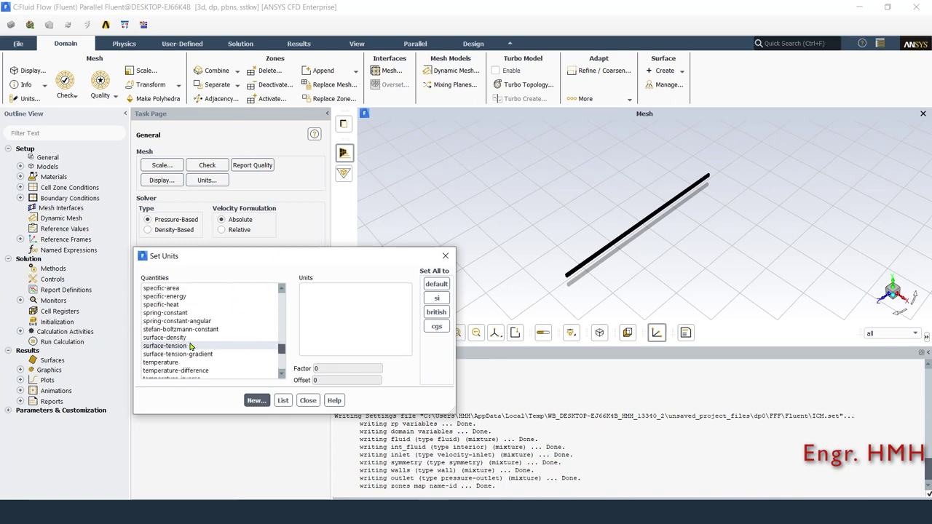
{"action": "scroll", "coordinate": [190, 346], "scroll_direction": "down", "scroll_amount": 2}
{"action": "left_click", "coordinate": [164, 312]}
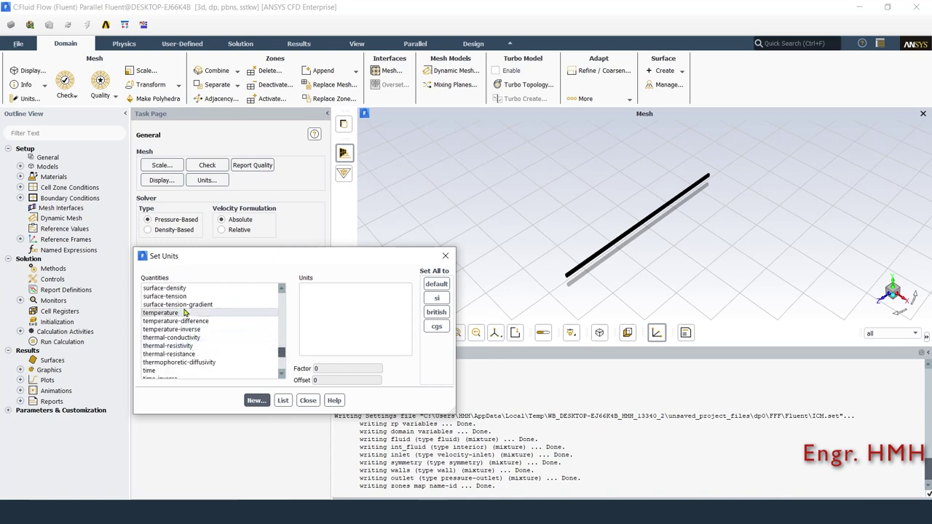
{"action": "left_click", "coordinate": [302, 297]}
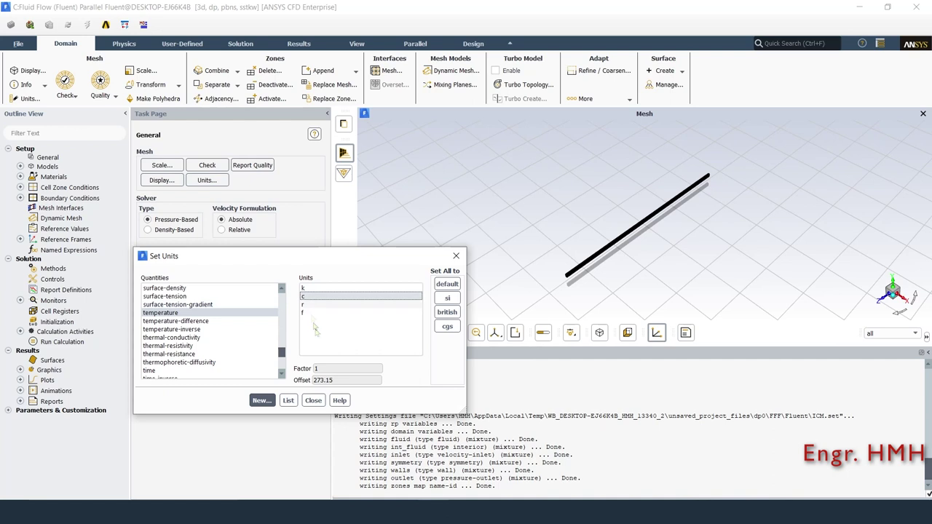
{"action": "left_click", "coordinate": [313, 401]}
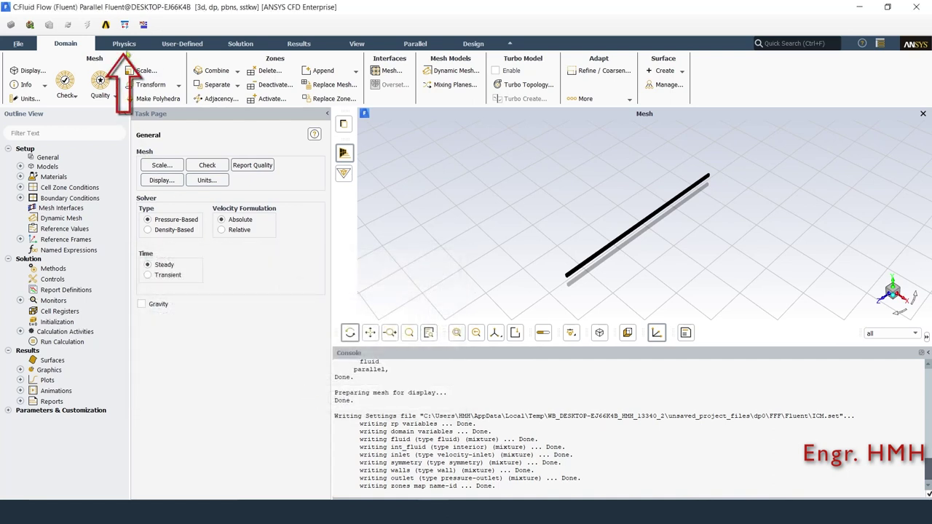
{"action": "left_click", "coordinate": [124, 45]}
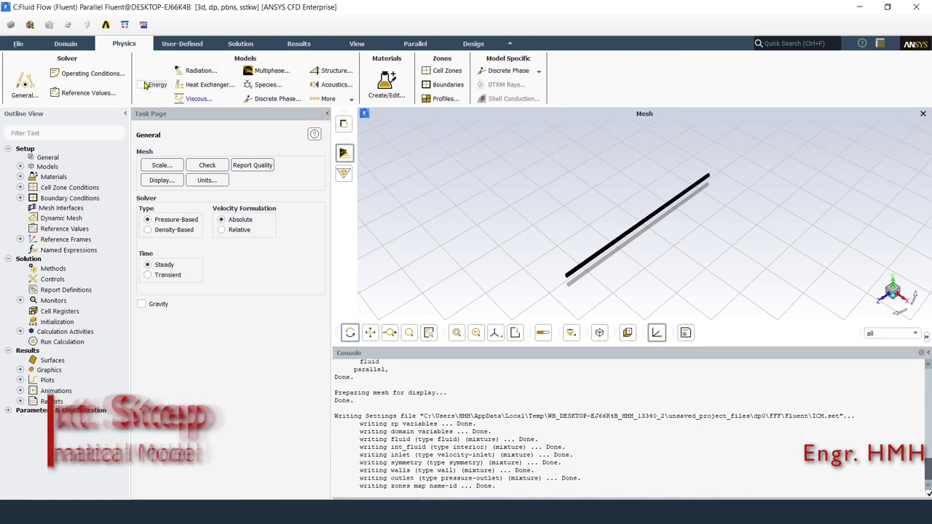
Enable energy and select realizable k-epsilon with enhanced wall treatment.
{"action": "left_click", "coordinate": [142, 86]}
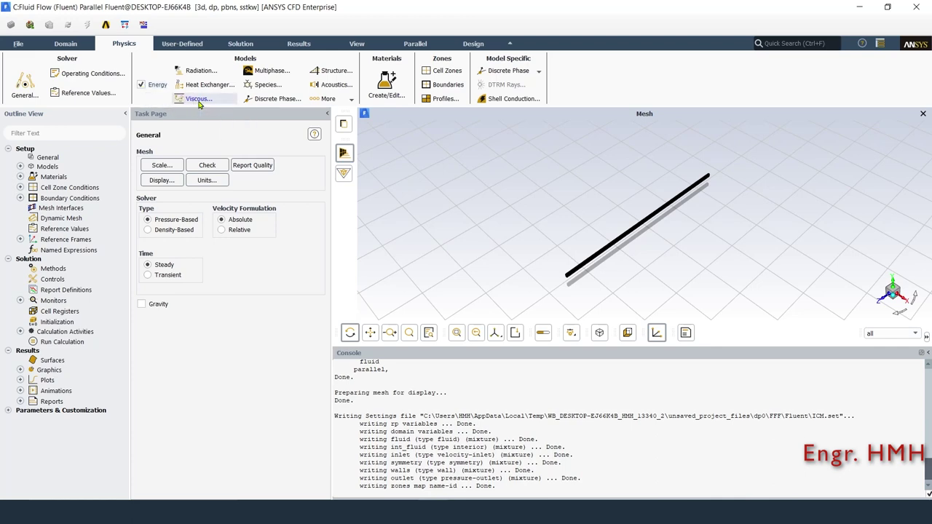
{"action": "left_click", "coordinate": [198, 100]}
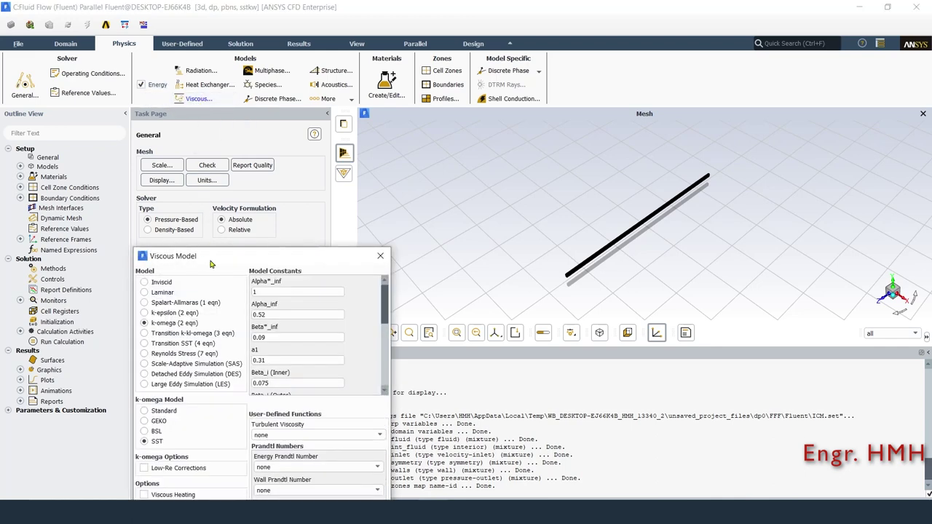
{"action": "left_click_drag", "start_coordinate": [215, 265], "coordinate": [259, 110]}
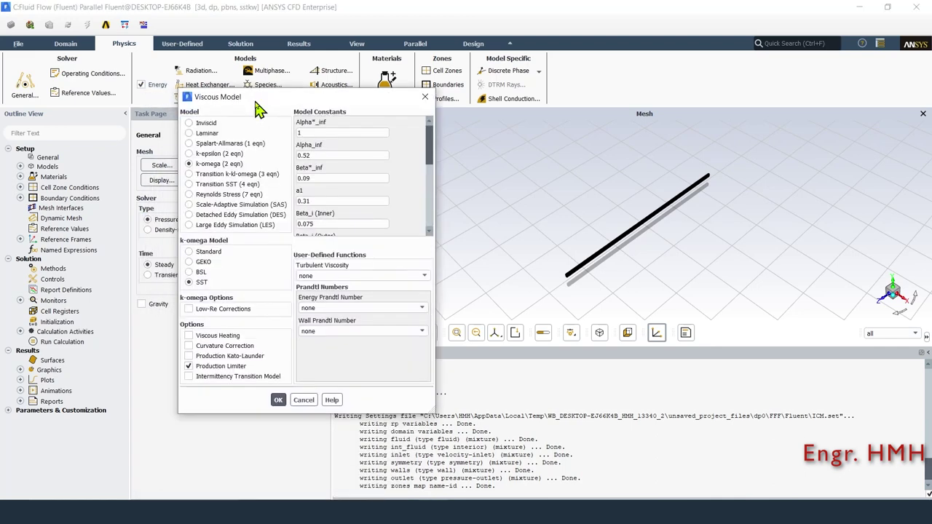
{"action": "left_click", "coordinate": [231, 154]}
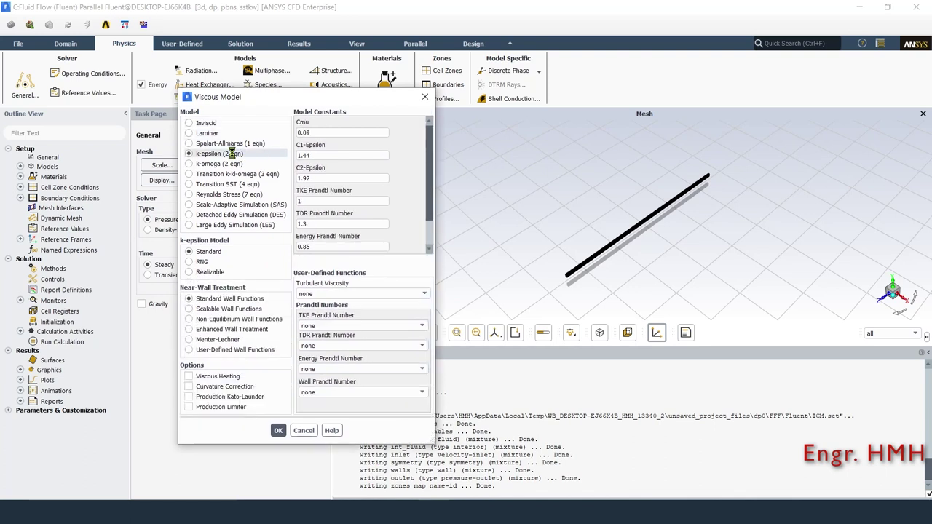
{"action": "left_click", "coordinate": [214, 271]}
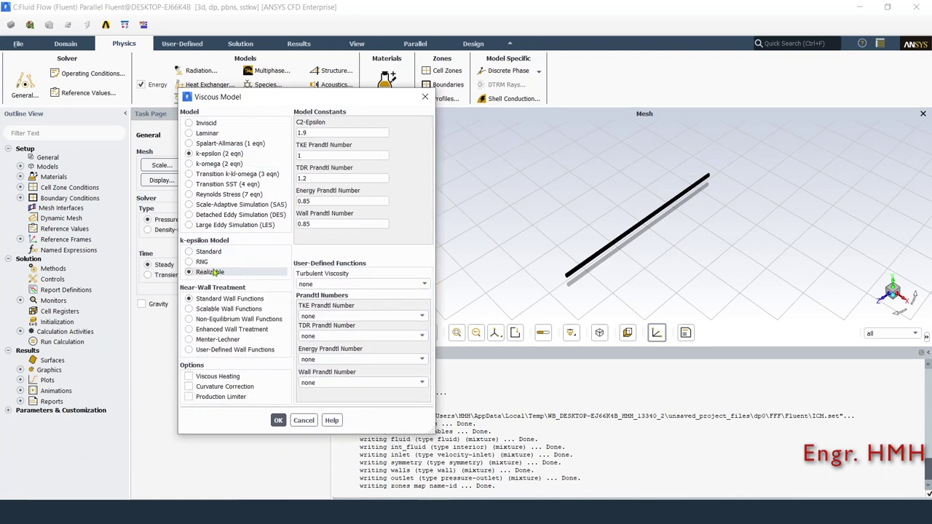
{"action": "left_click", "coordinate": [222, 330]}
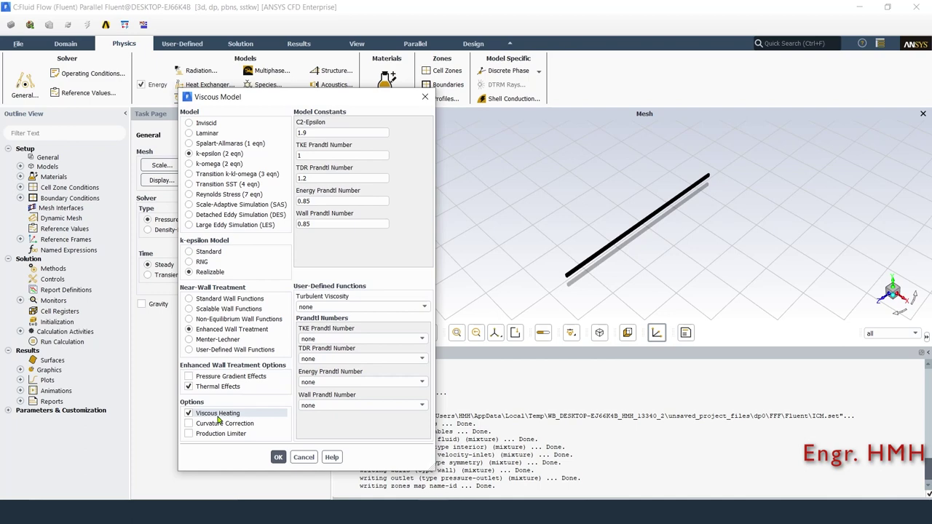
{"action": "left_click", "coordinate": [277, 456]}
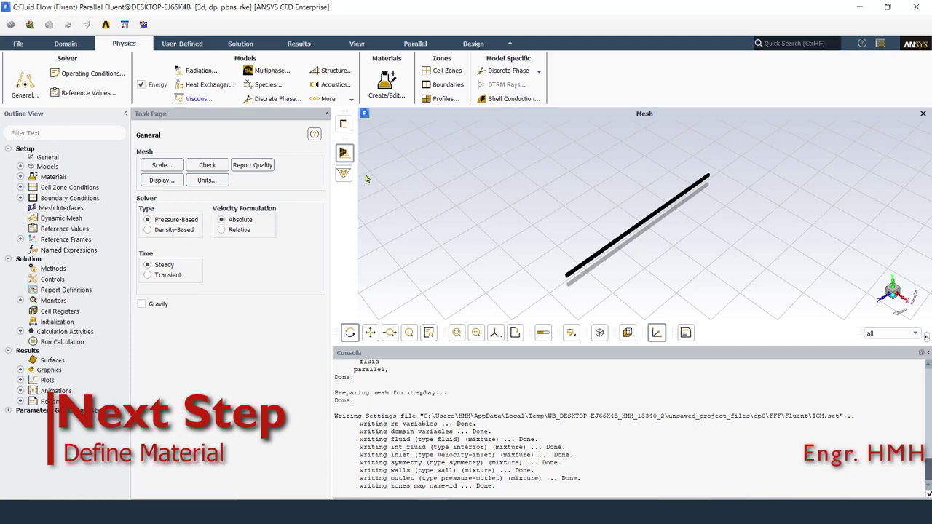
Enter air density 1.092, Cp 1007, conductivity 0.02735 and viscosity 1.65e-05.
{"action": "left_click", "coordinate": [384, 86]}
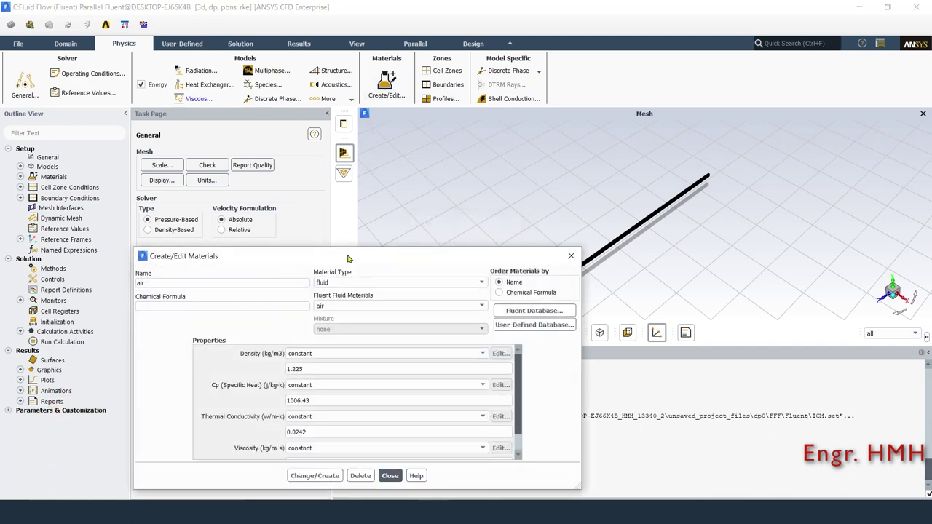
{"action": "left_click_drag", "start_coordinate": [350, 257], "coordinate": [349, 171]}
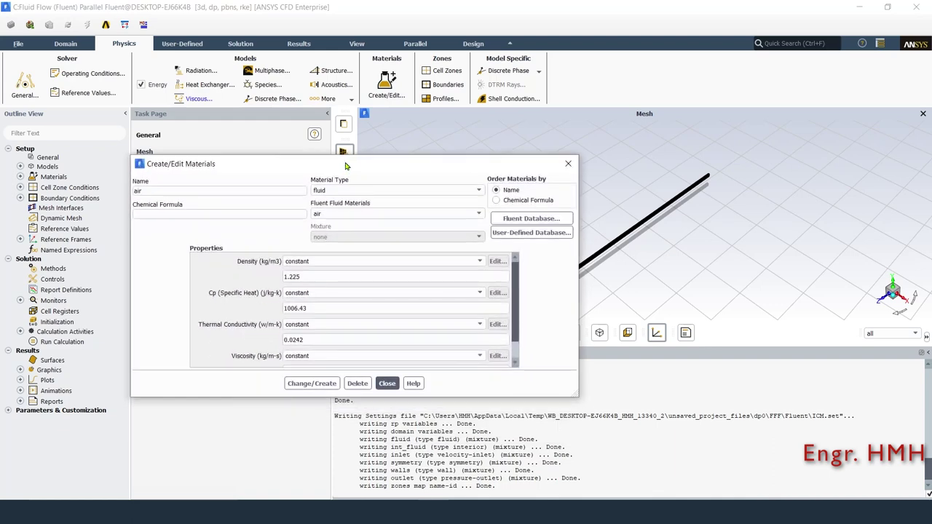
{"action": "left_click", "coordinate": [316, 215]}
{"action": "left_click_drag", "start_coordinate": [309, 276], "coordinate": [276, 275]}
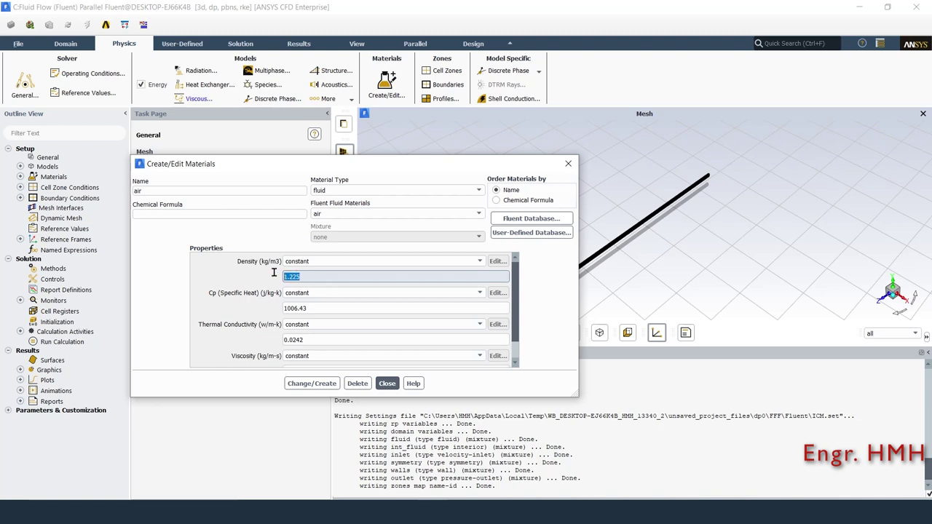
{"action": "type", "text": "1.0"}
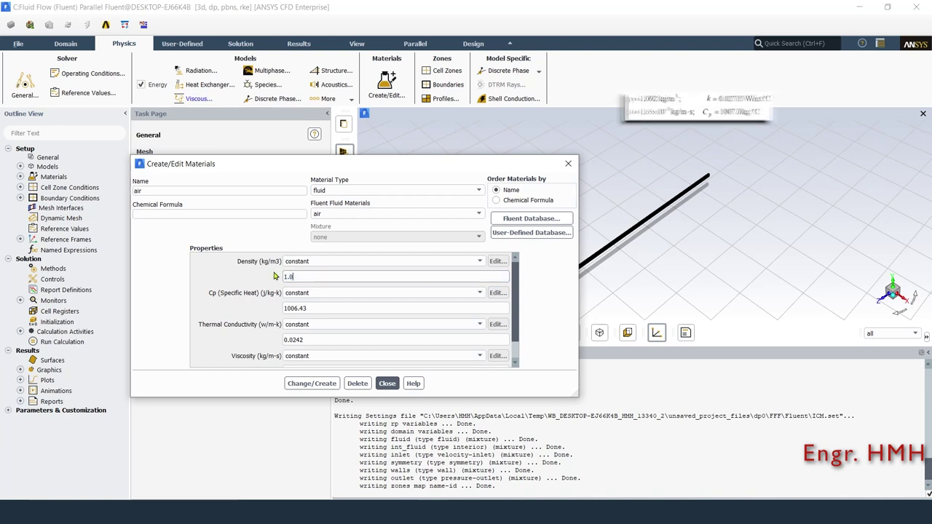
{"action": "type", "text": "92"}
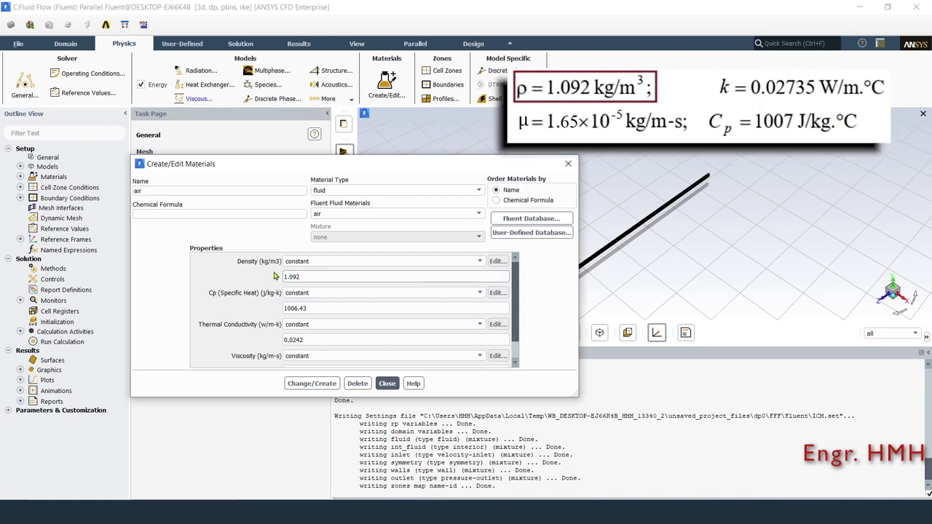
{"action": "mouse_move", "coordinate": [311, 308]}
{"action": "left_mouse_down"}
{"action": "mouse_move", "coordinate": [286, 308]}
{"action": "mouse_move", "coordinate": [295, 307]}
{"action": "left_mouse_up"}
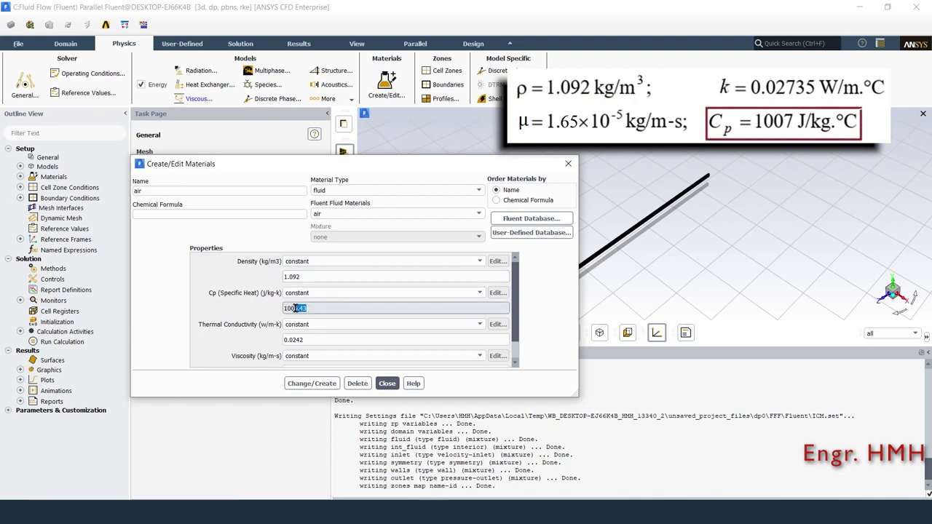
{"action": "key", "text": "BackSpace"}
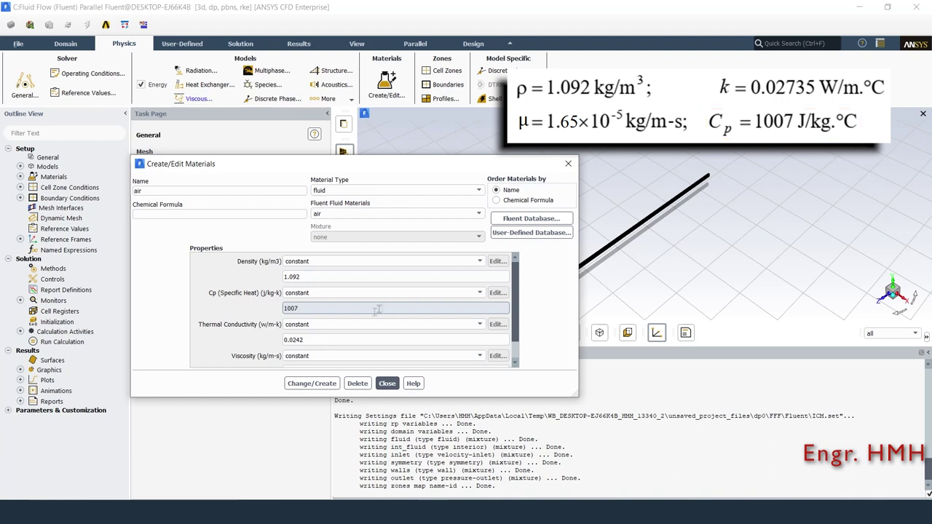
{"action": "left_click", "coordinate": [329, 337]}
{"action": "type", "text": "0.02735"}
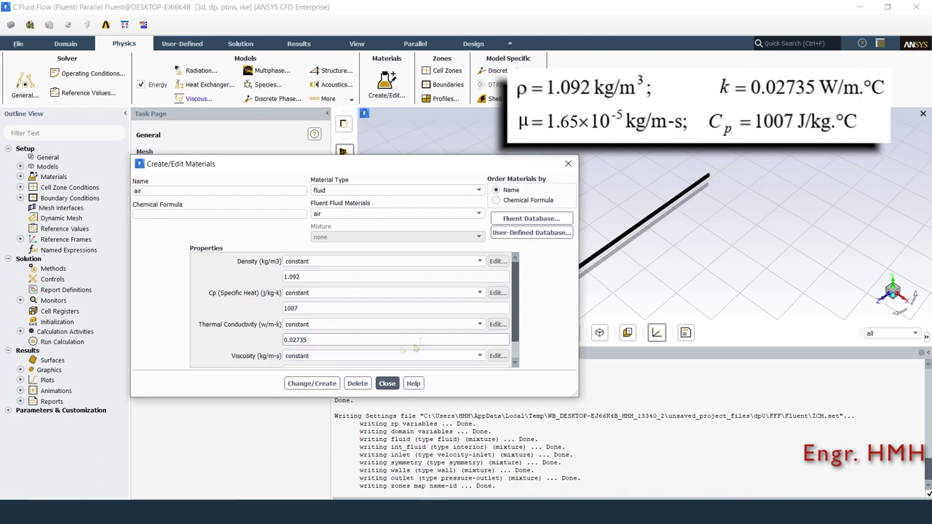
{"action": "left_click_drag", "start_coordinate": [513, 305], "coordinate": [514, 323]}
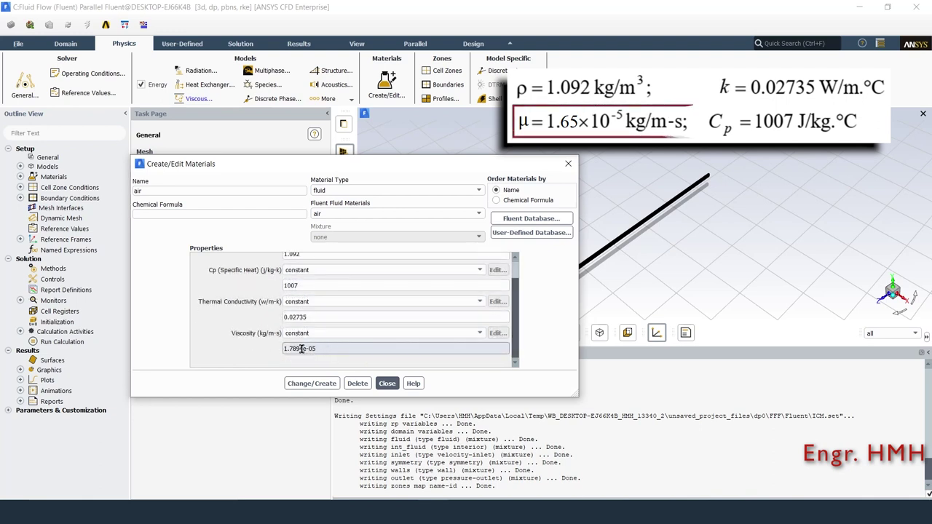
{"action": "key", "text": "BackSpace"}
{"action": "key", "text": "BackSpace"}
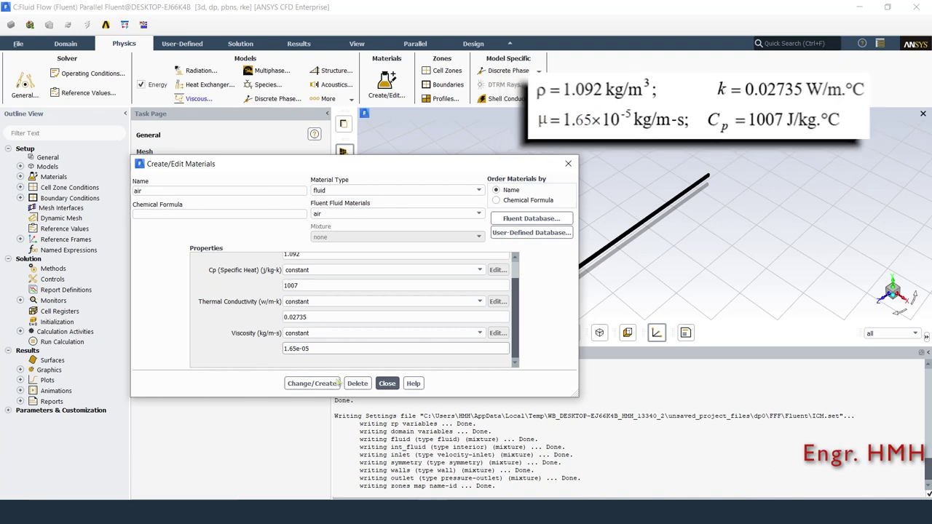
Save the edited air properties, then reopen Materials to verify them.
{"action": "left_click", "coordinate": [316, 380]}
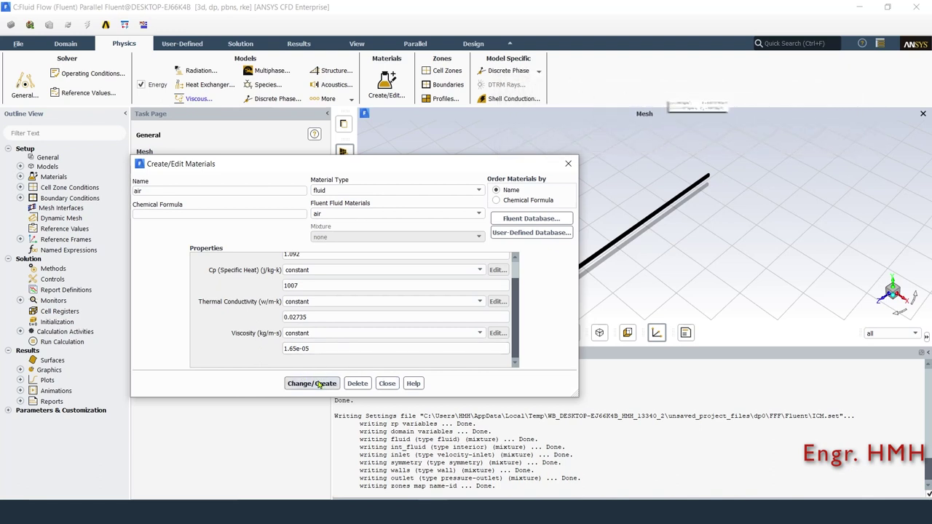
{"action": "left_click", "coordinate": [388, 383]}
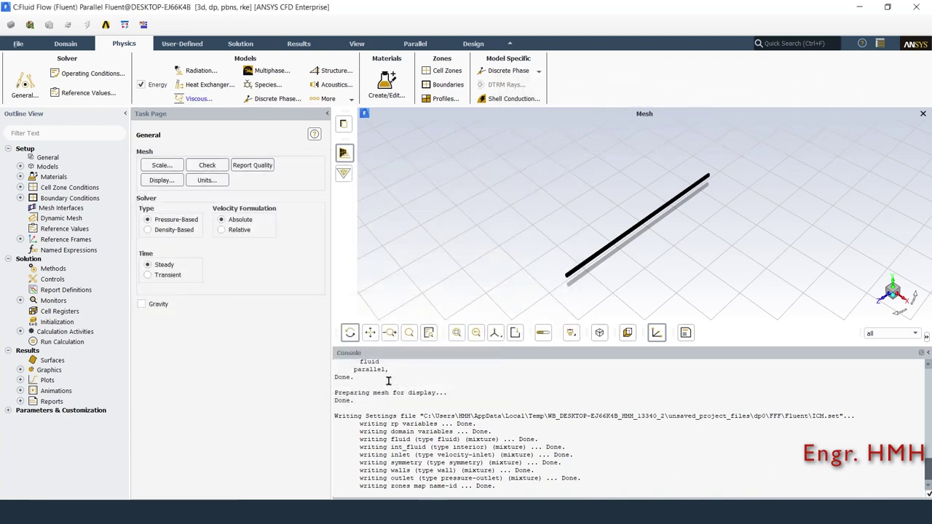
{"action": "left_click", "coordinate": [393, 95]}
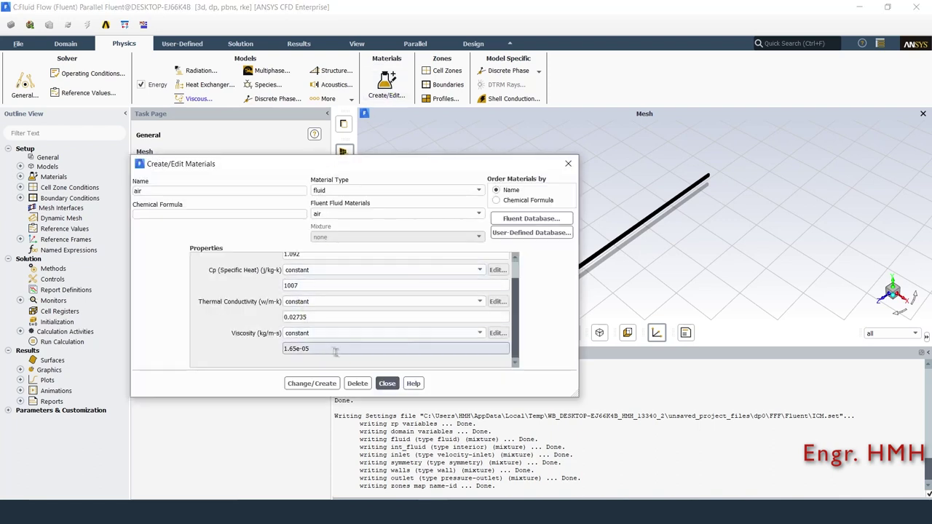
{"action": "left_click", "coordinate": [386, 383]}
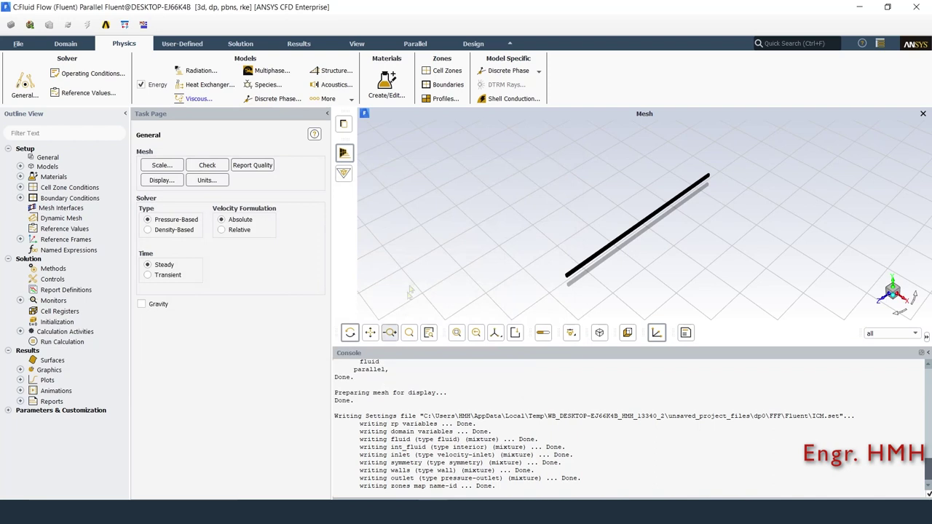
Verify in the fluid zone's settings that its material is air.
{"action": "left_click", "coordinate": [434, 71]}
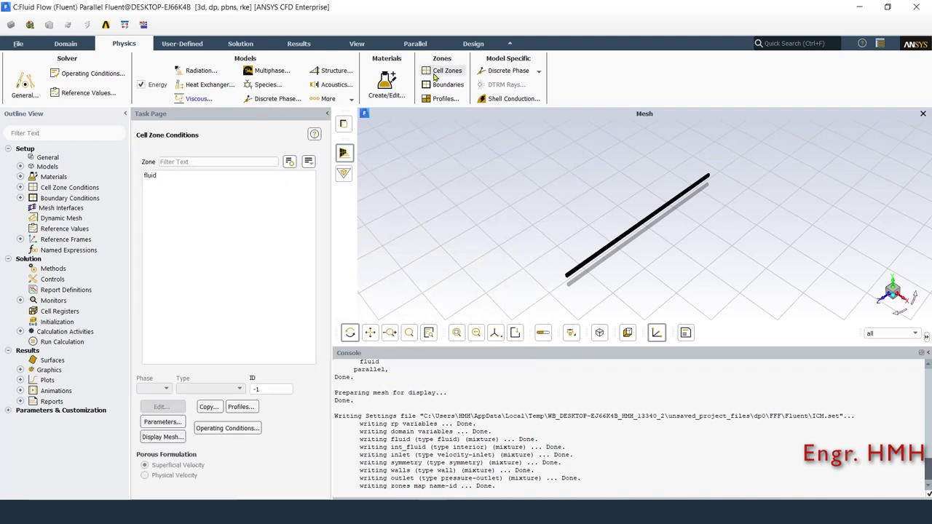
{"action": "left_click", "coordinate": [215, 176]}
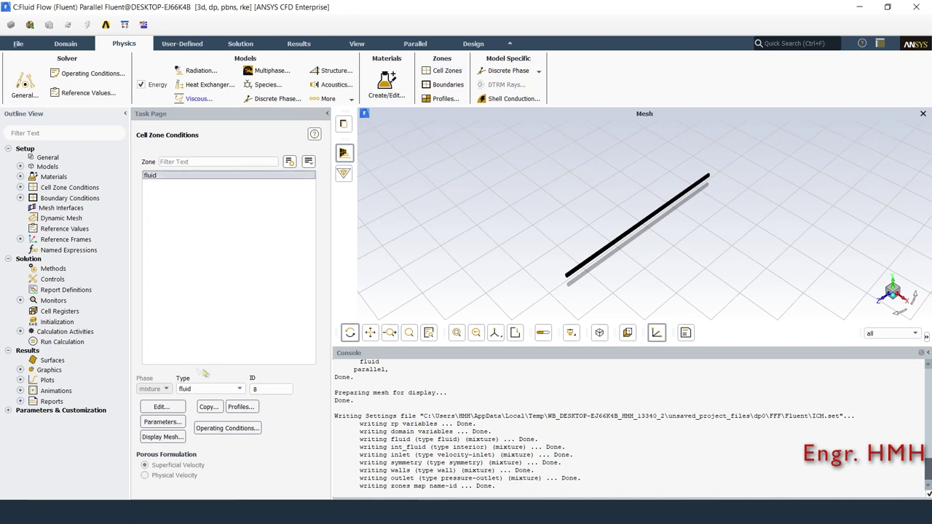
{"action": "left_click", "coordinate": [176, 409]}
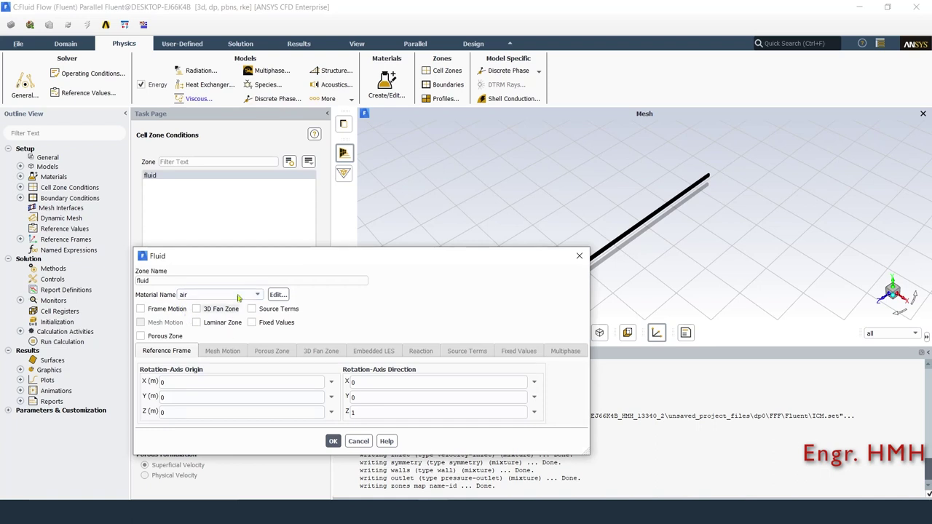
{"action": "left_click", "coordinate": [240, 295]}
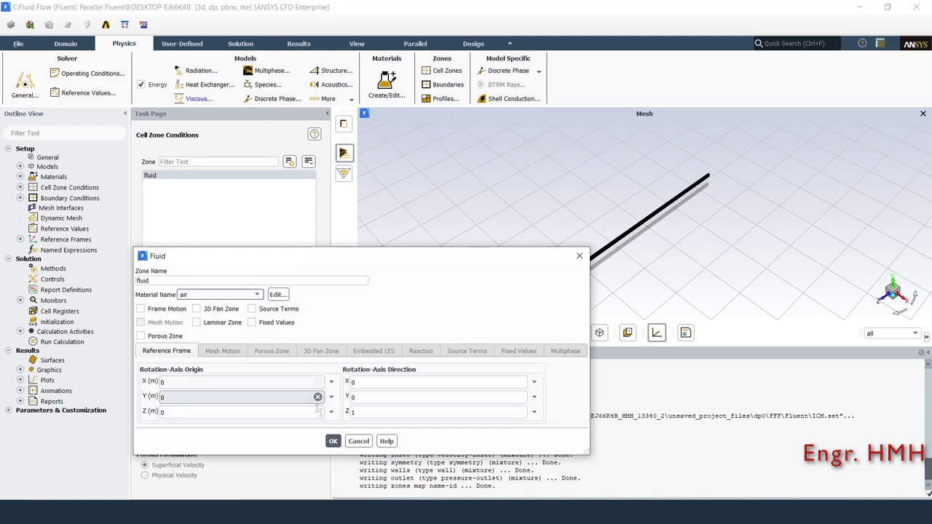
{"action": "left_click", "coordinate": [333, 441]}
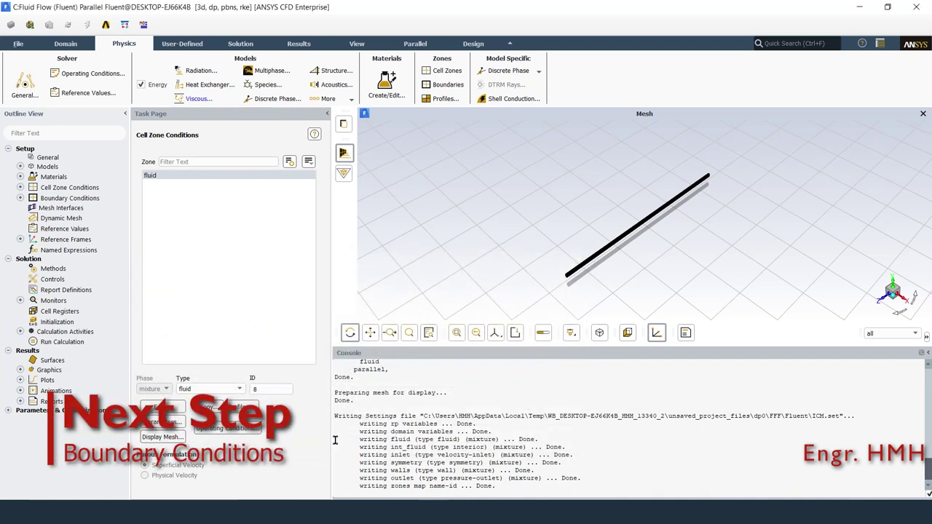
Set the velocity-inlet to 4 m/s velocity magnitude and 60 °C temperature.
{"action": "left_click", "coordinate": [446, 87]}
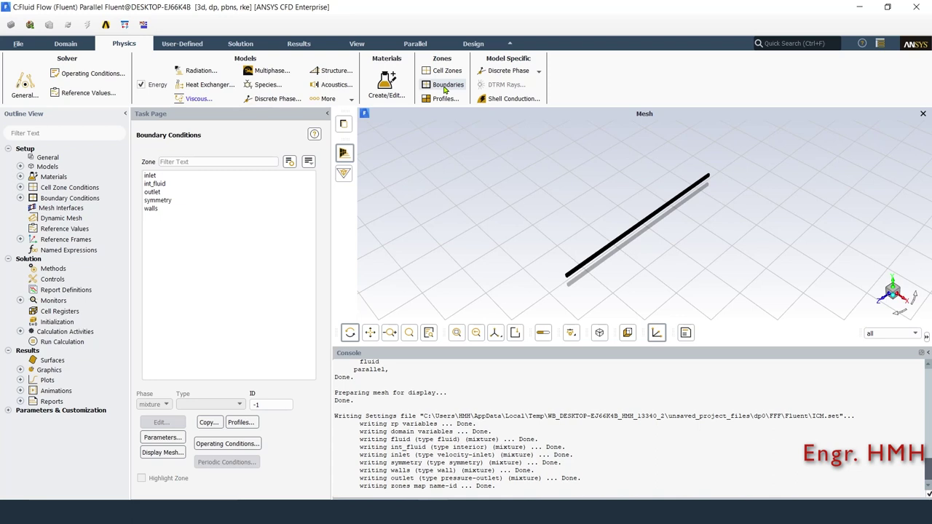
{"action": "left_click", "coordinate": [203, 177]}
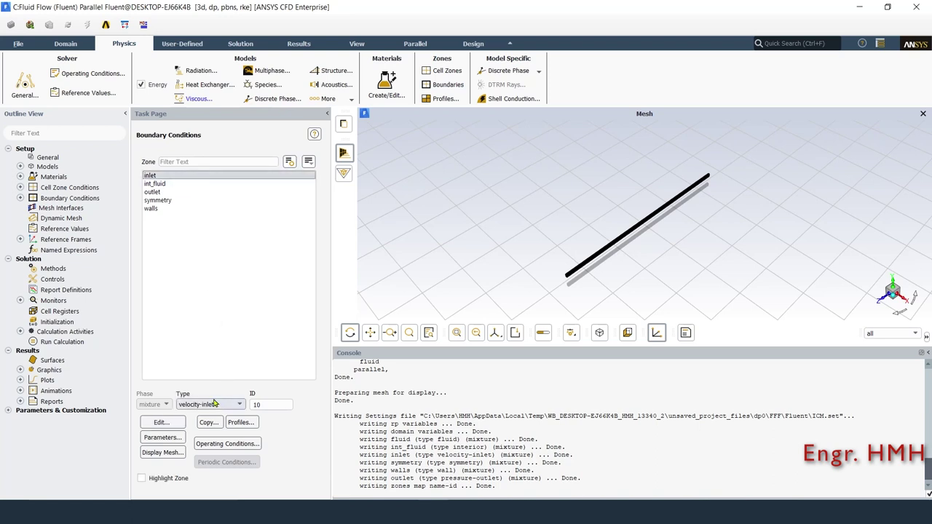
{"action": "left_click", "coordinate": [213, 404]}
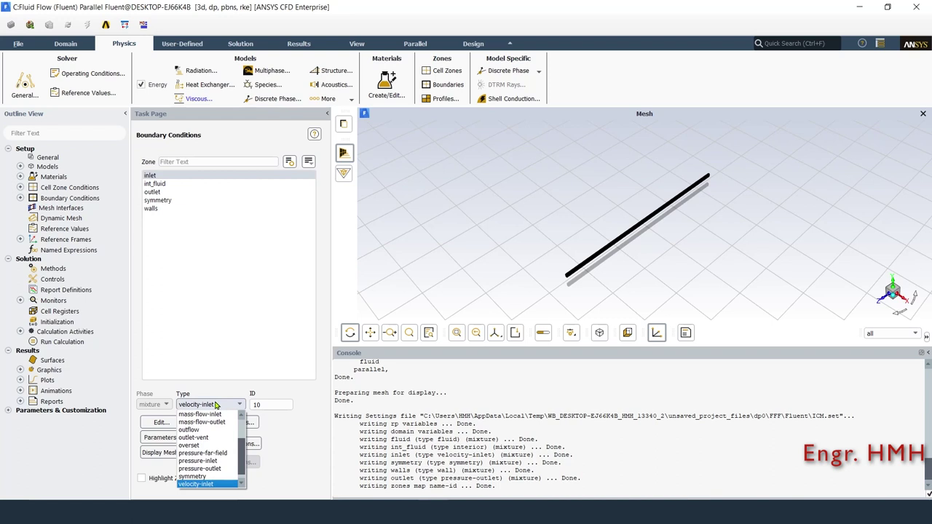
{"action": "left_click", "coordinate": [216, 404]}
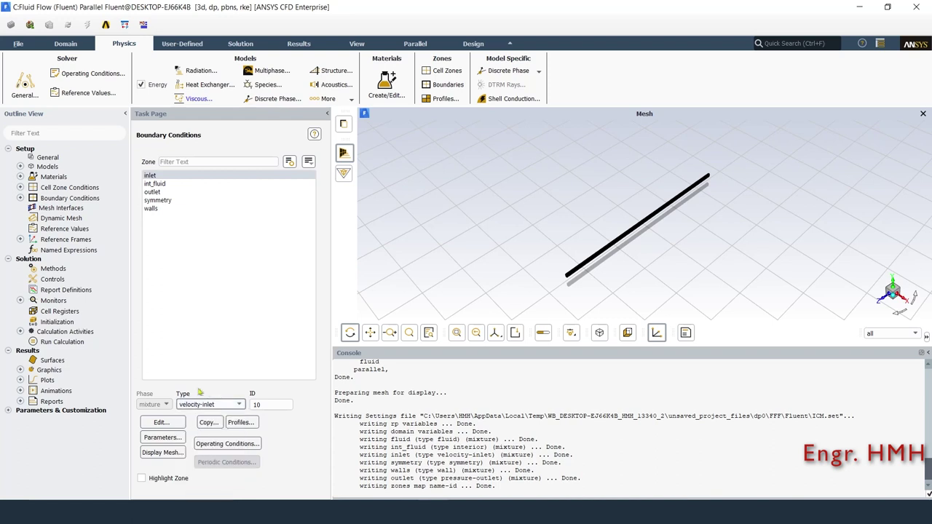
{"action": "left_click", "coordinate": [167, 422]}
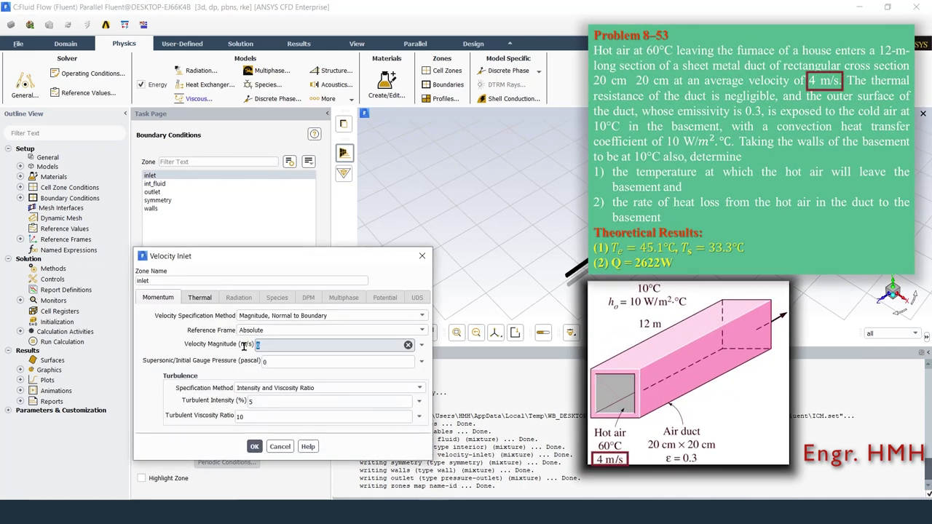
{"action": "left_click", "coordinate": [248, 347]}
{"action": "type", "text": "4"}
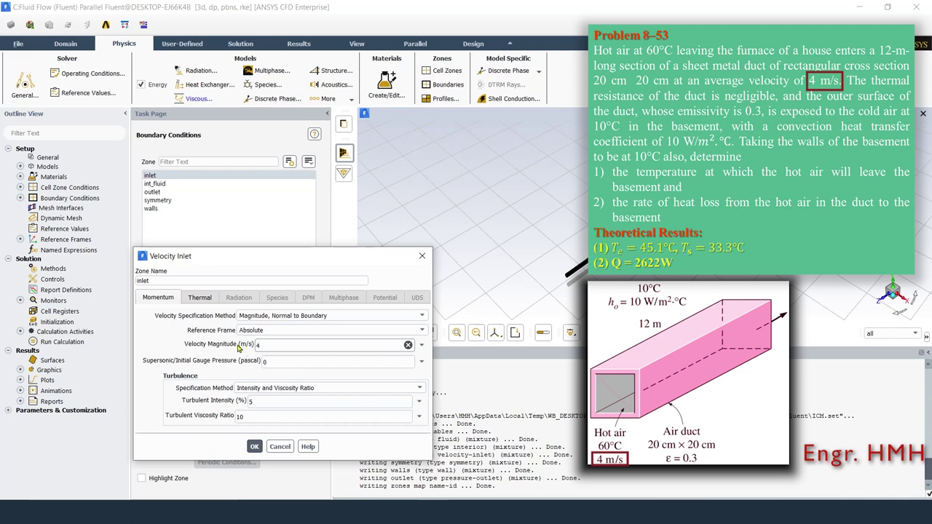
{"action": "left_click", "coordinate": [199, 296]}
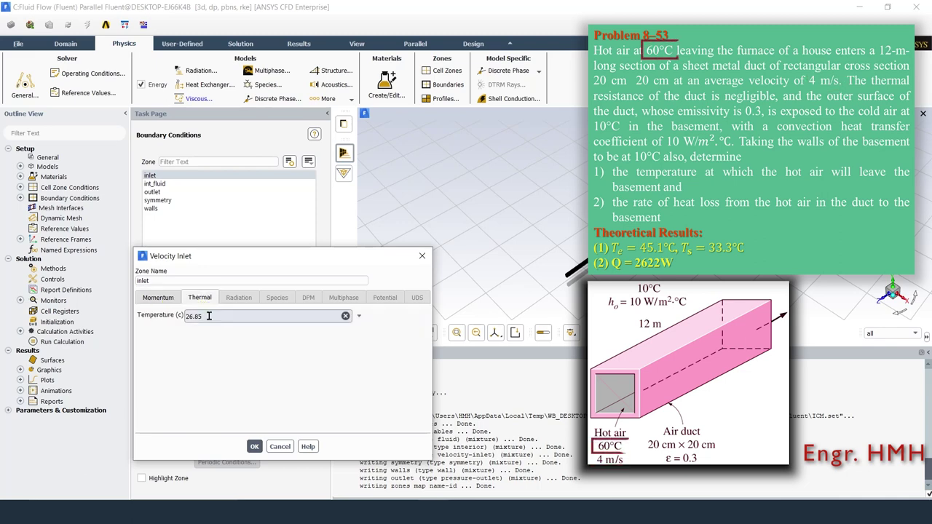
{"action": "left_click_drag", "start_coordinate": [209, 315], "coordinate": [168, 323]}
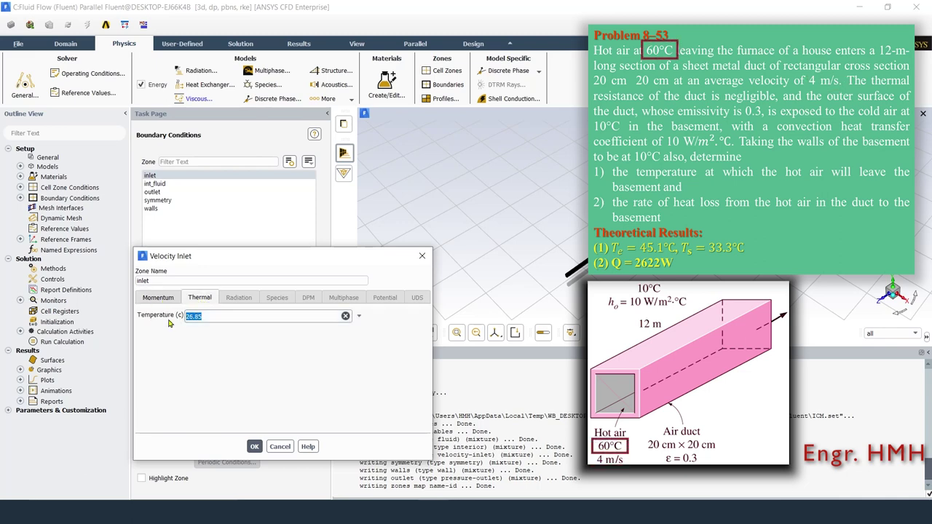
{"action": "type", "text": "60"}
{"action": "left_click", "coordinate": [254, 446]}
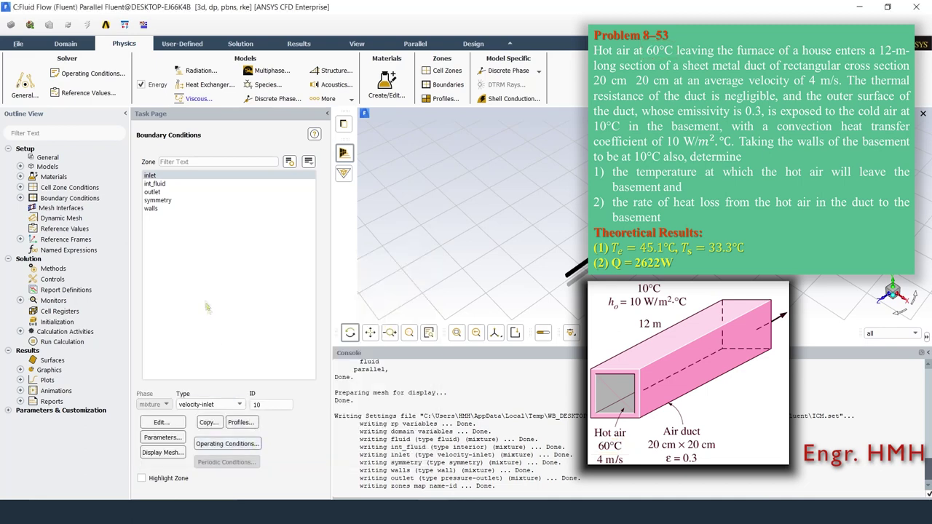
Keep the outlet boundary's default pressure-outlet settings.
{"action": "left_click", "coordinate": [153, 192]}
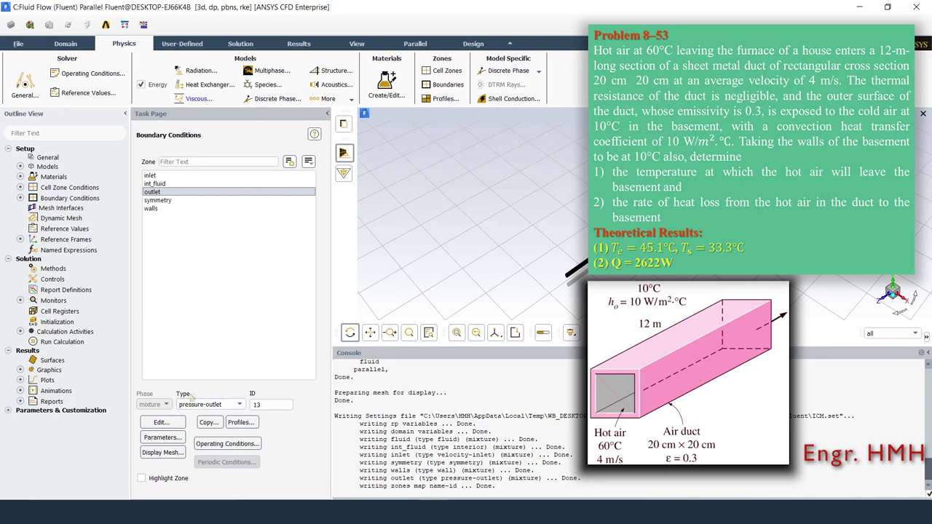
{"action": "left_click", "coordinate": [169, 422]}
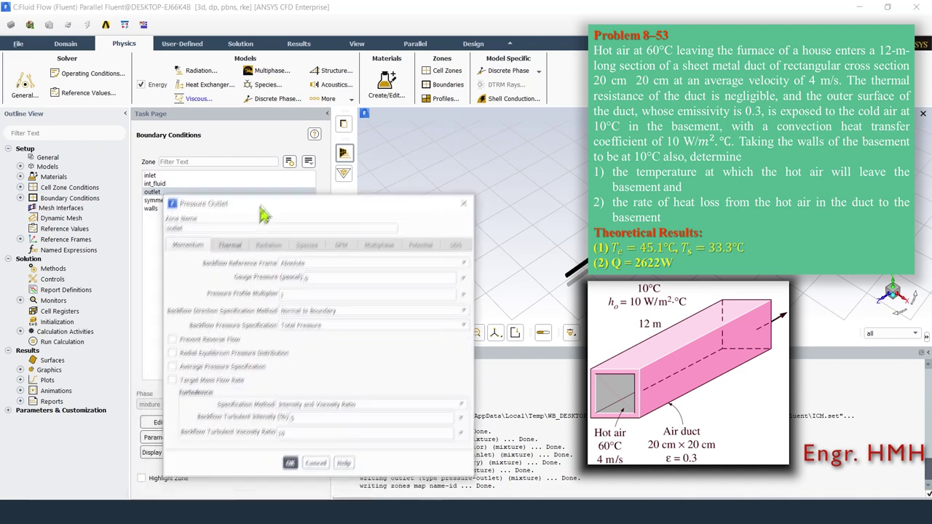
{"action": "left_click_drag", "start_coordinate": [229, 262], "coordinate": [268, 196]}
{"action": "left_click", "coordinate": [299, 449]}
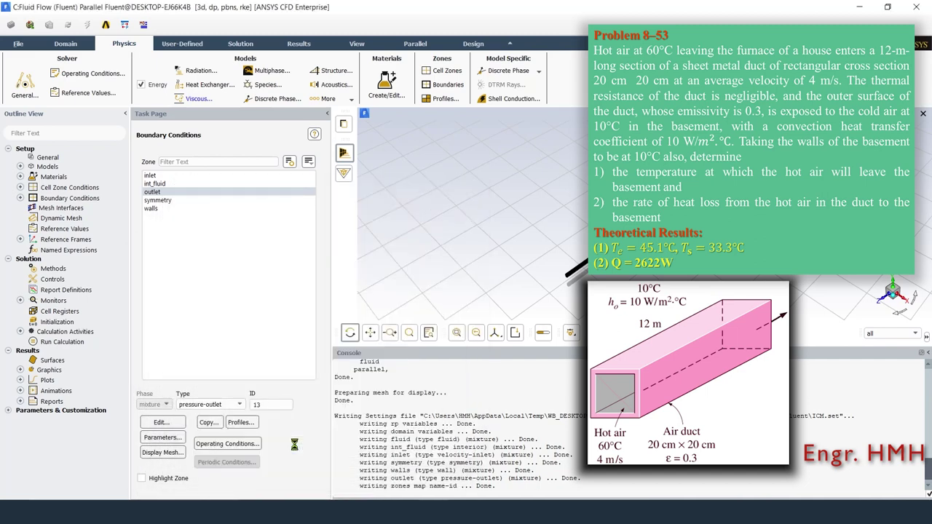
Open the walls boundary's Wall settings, showing a stationary no-slip wall.
{"action": "left_click", "coordinate": [183, 201]}
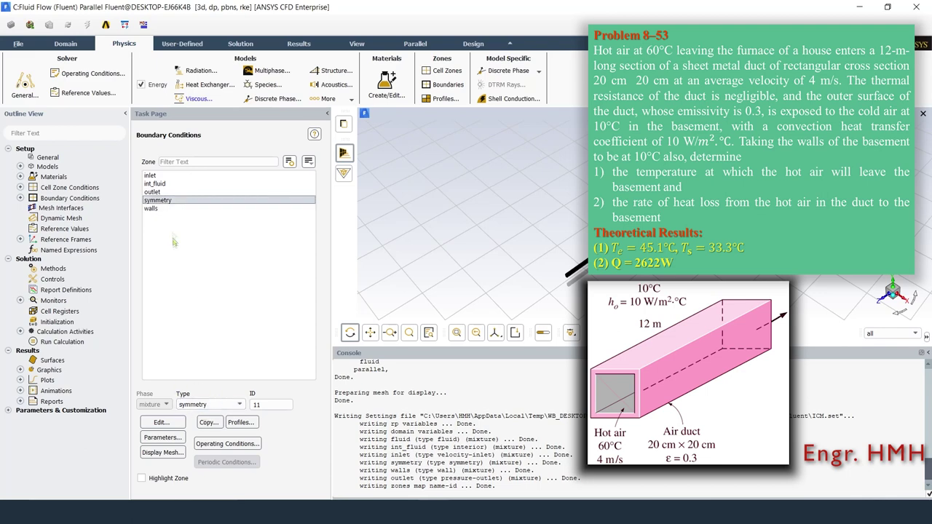
{"action": "left_click", "coordinate": [170, 210]}
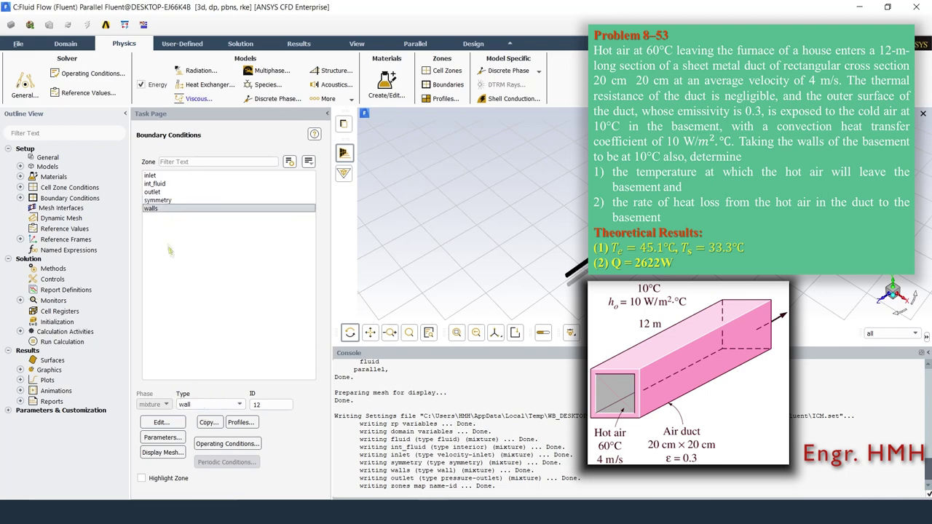
{"action": "left_click", "coordinate": [162, 422]}
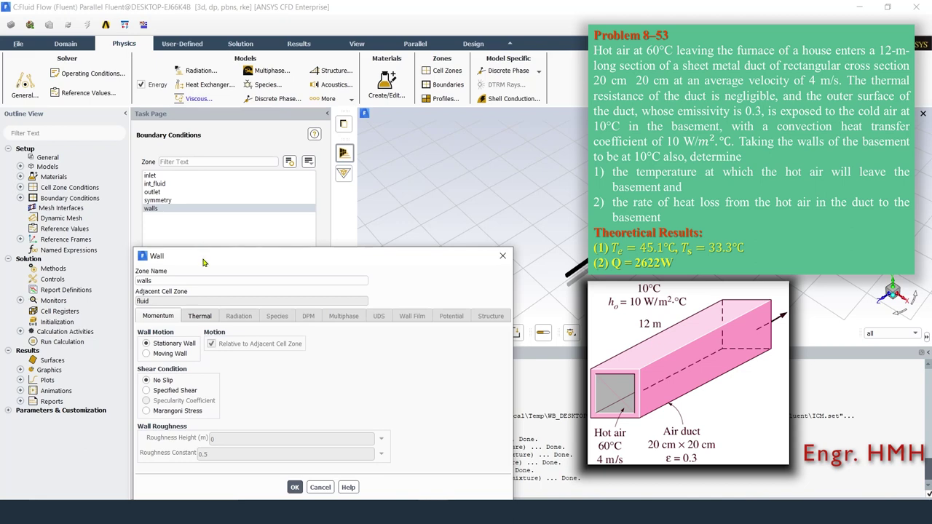
{"action": "left_click_drag", "start_coordinate": [204, 263], "coordinate": [271, 164]}
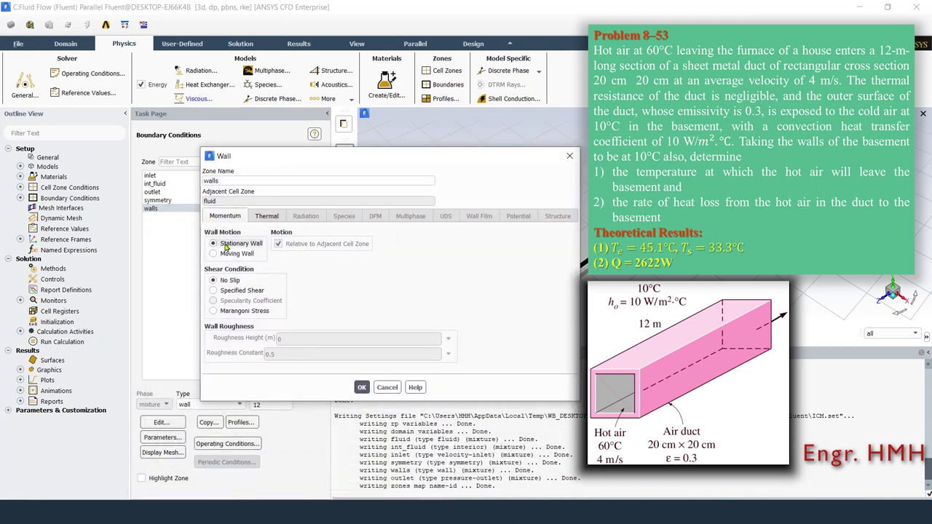
Set the walls' thermal condition to Mixed convection and radiation.
{"action": "left_click", "coordinate": [266, 217]}
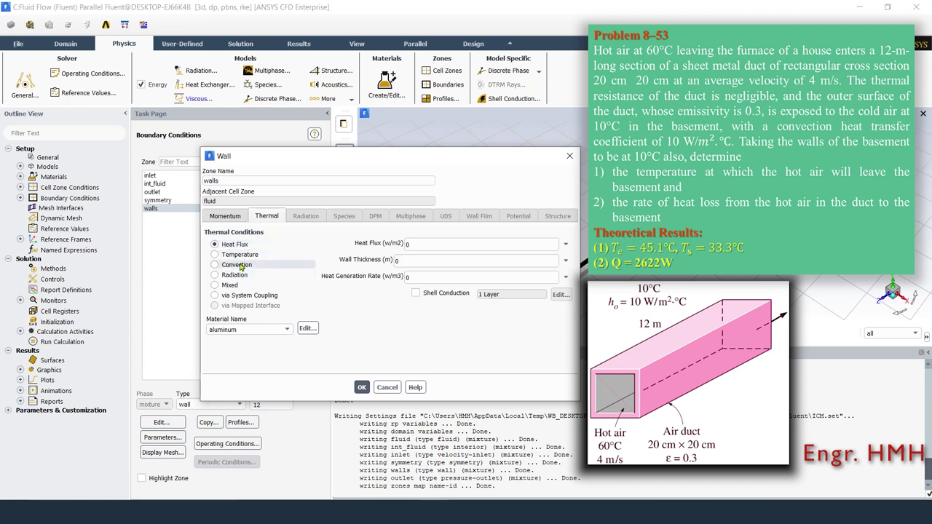
{"action": "left_click", "coordinate": [237, 266]}
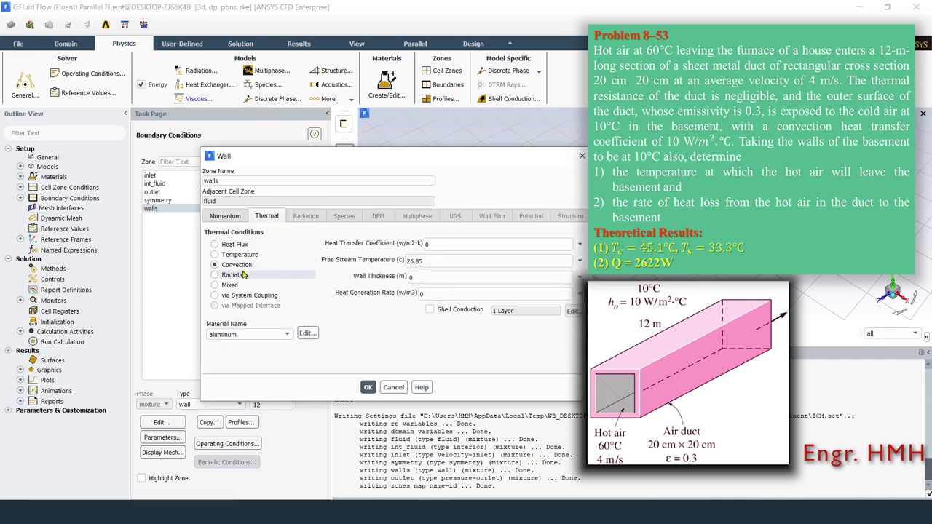
{"action": "left_click", "coordinate": [244, 275]}
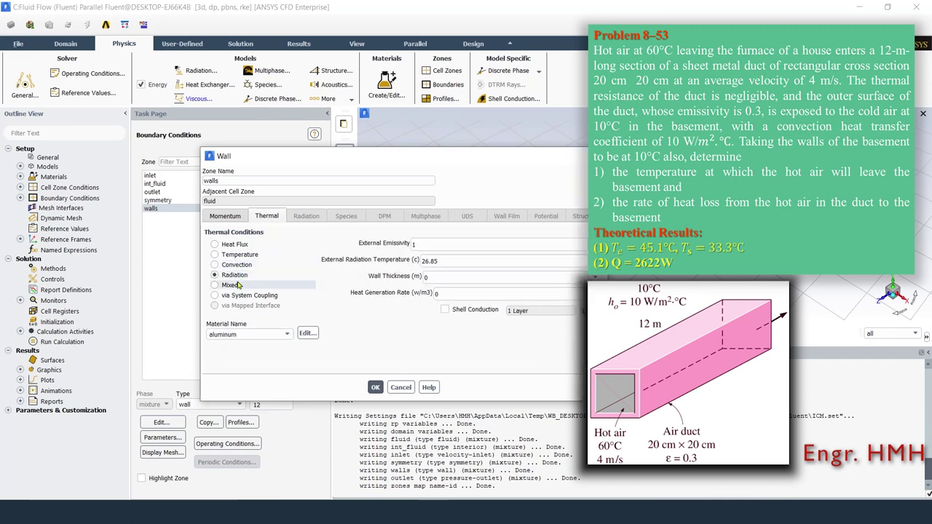
{"action": "left_click", "coordinate": [238, 285]}
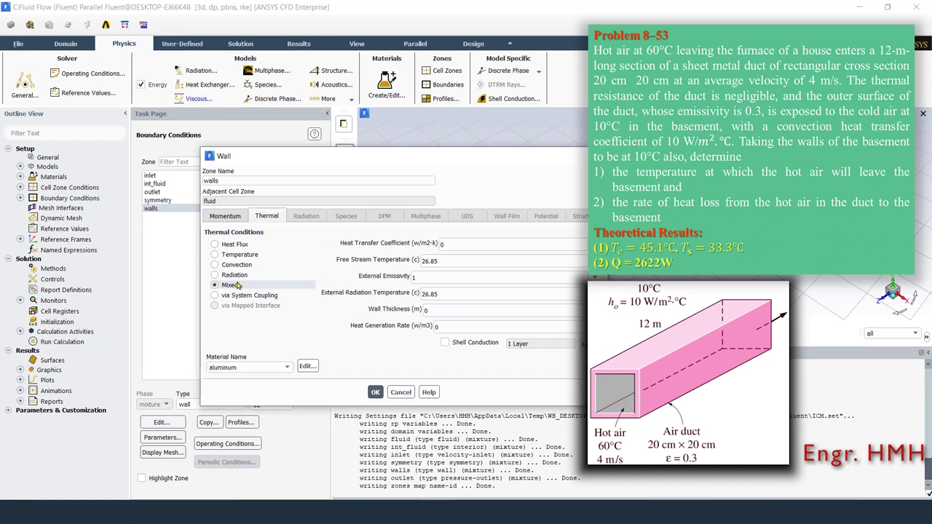
Set free-stream temperature 10, external emissivity 0.3, radiation temperature 10, and save.
{"action": "double_click", "coordinate": [432, 245]}
{"action": "type", "text": "10"}
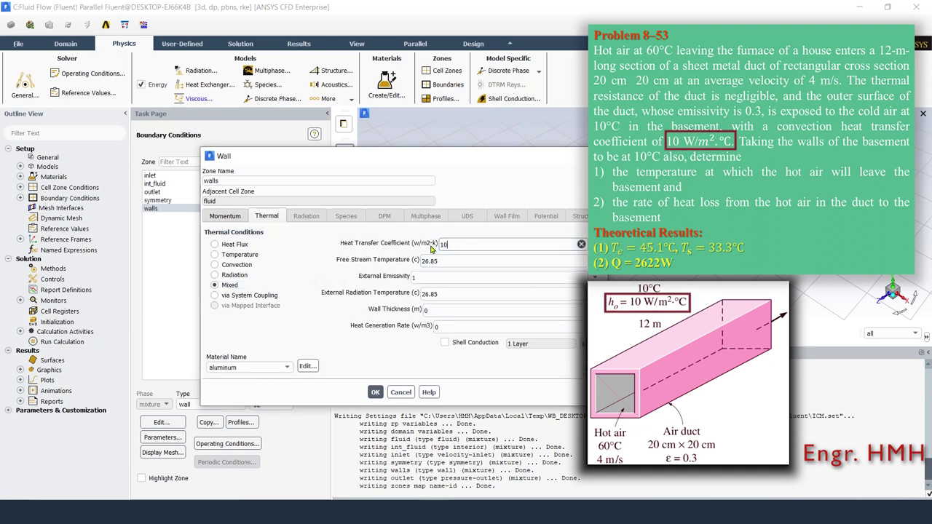
{"action": "double_click", "coordinate": [430, 260]}
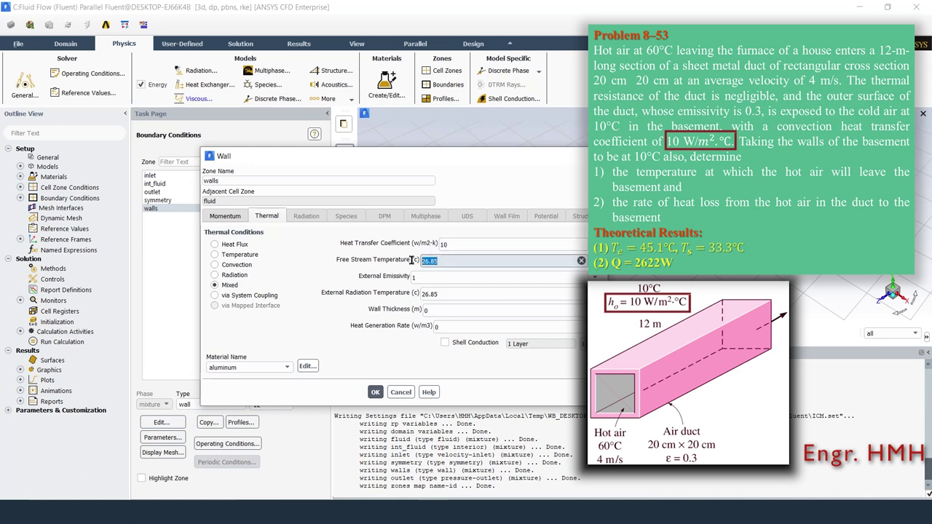
{"action": "type", "text": "10"}
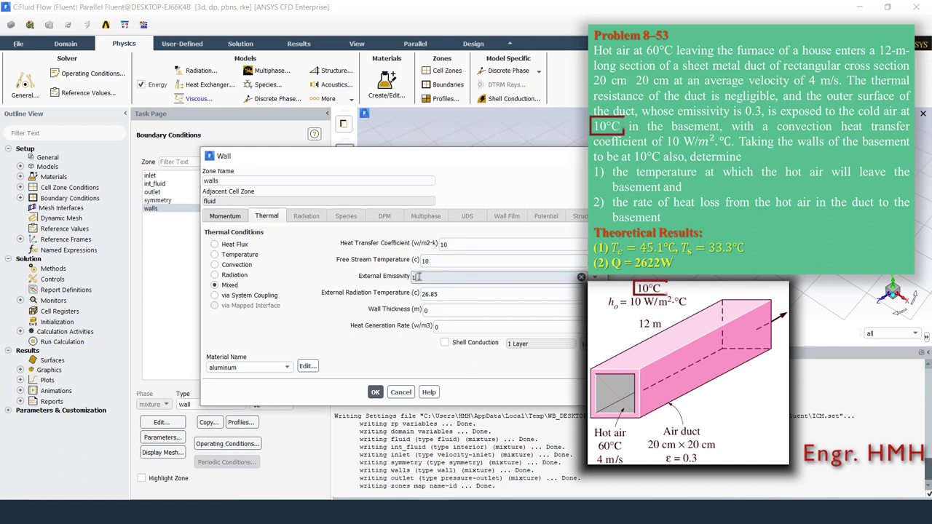
{"action": "double_click", "coordinate": [414, 277]}
{"action": "type", "text": "0.3"}
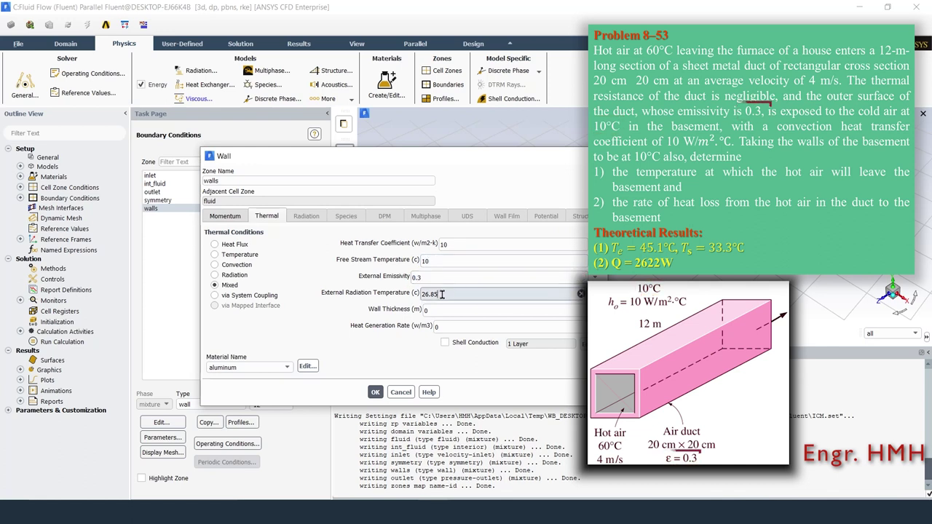
{"action": "double_click", "coordinate": [426, 294]}
{"action": "type", "text": "10"}
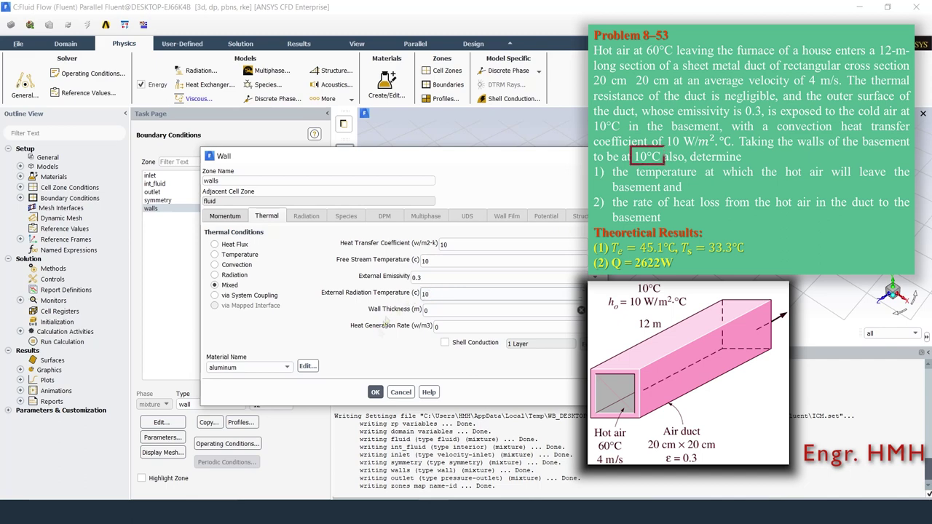
{"action": "left_click", "coordinate": [374, 392]}
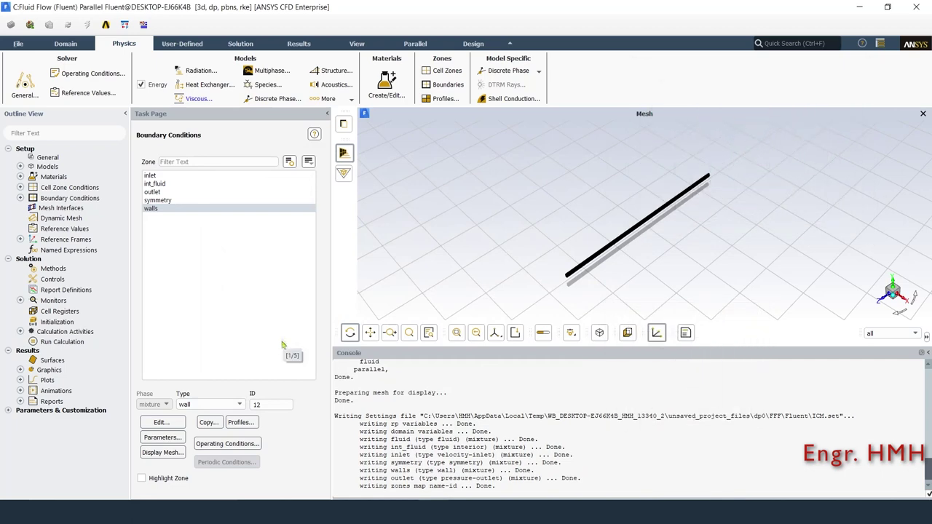
{"action": "left_click", "coordinate": [240, 43]}
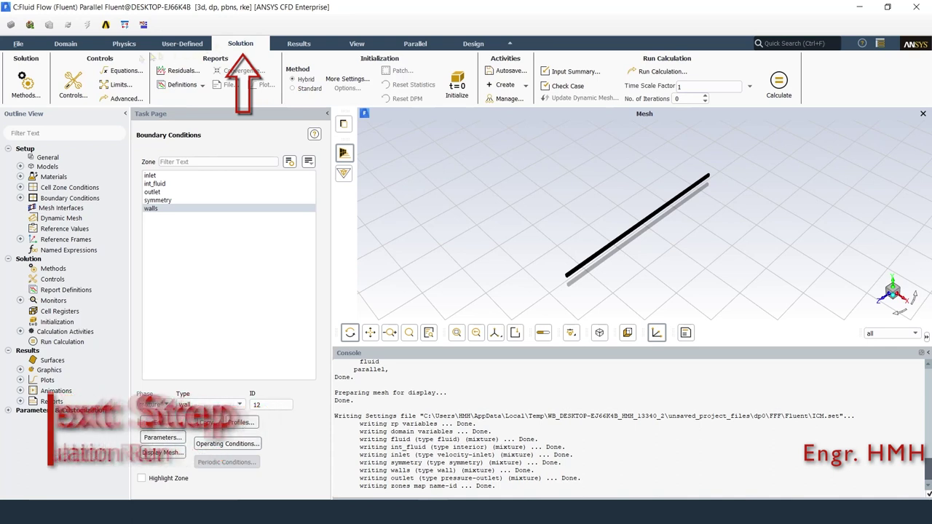
Use Second Order Upwind for turbulent kinetic energy and turbulent dissipation rate.
{"action": "left_click", "coordinate": [26, 82]}
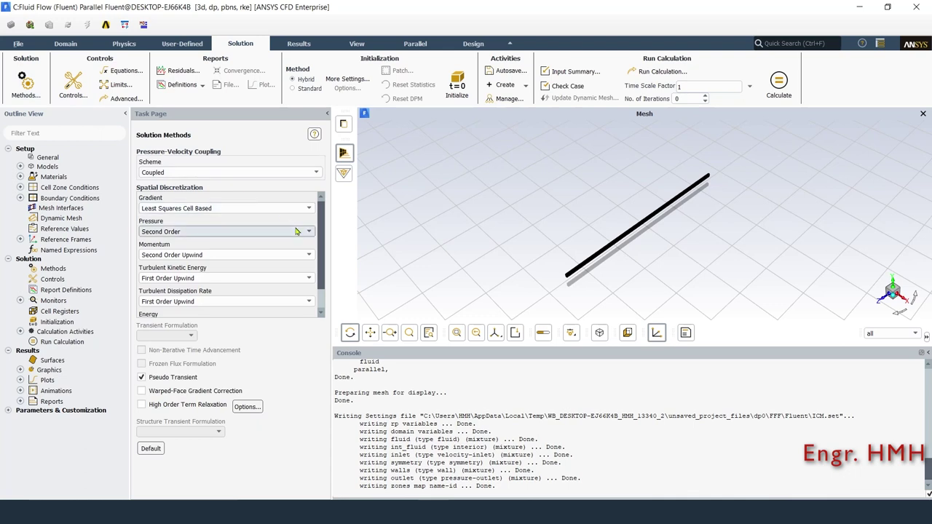
{"action": "scroll", "coordinate": [294, 259], "scroll_direction": "down", "scroll_amount": 2}
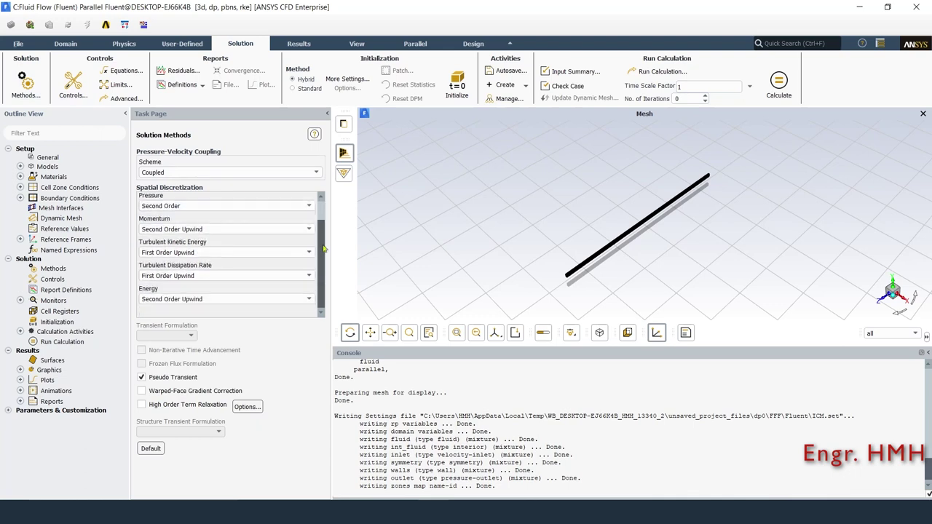
{"action": "left_click", "coordinate": [252, 253]}
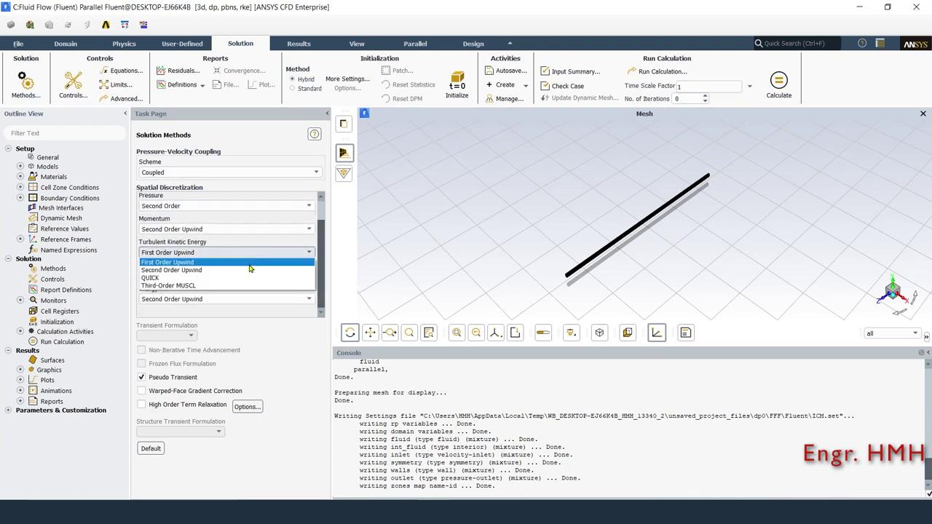
{"action": "left_click", "coordinate": [227, 270]}
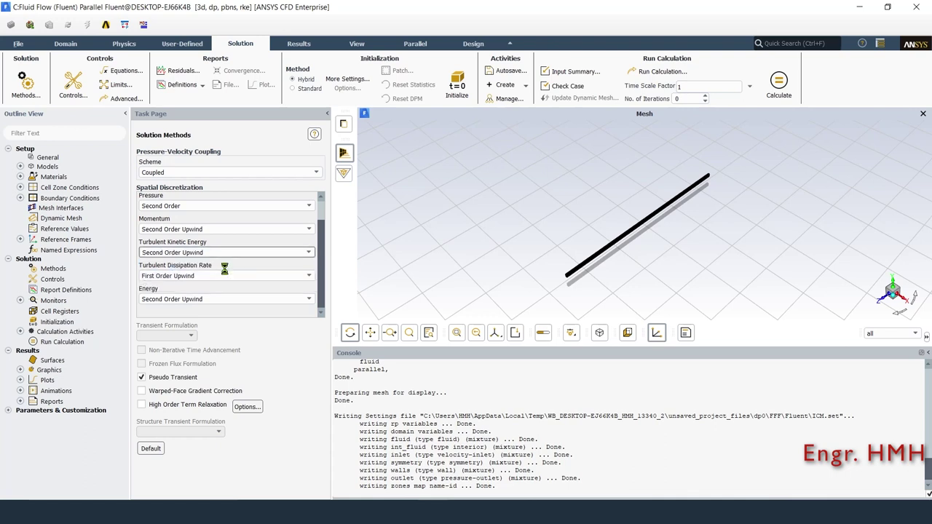
{"action": "left_click", "coordinate": [226, 275]}
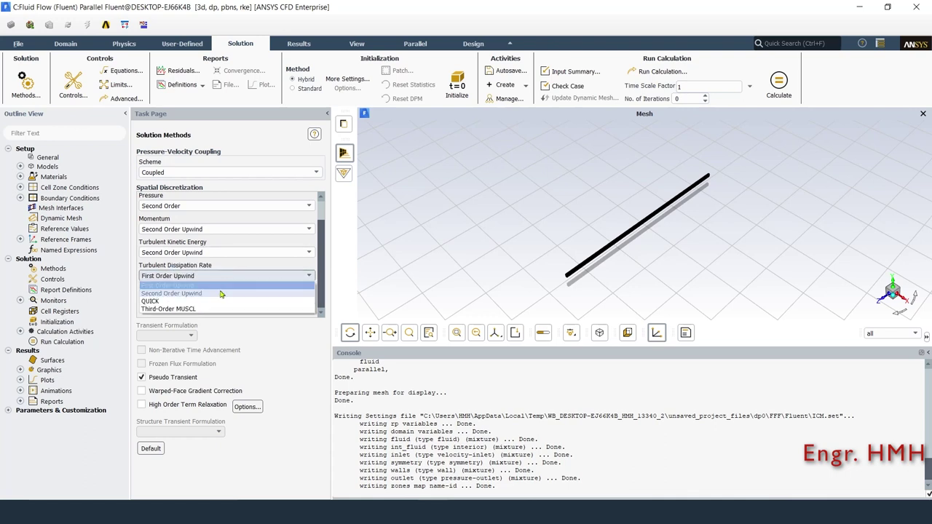
{"action": "left_click", "coordinate": [216, 290]}
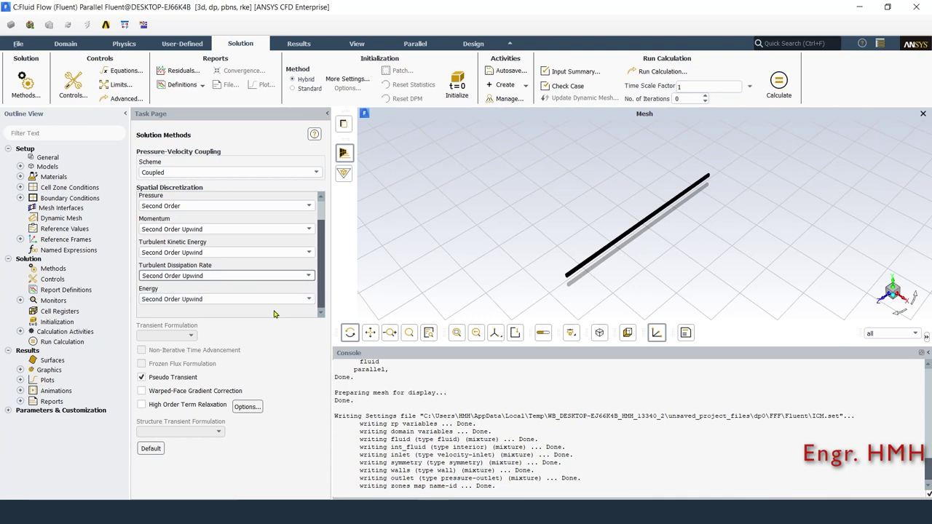
{"action": "left_click", "coordinate": [459, 86]}
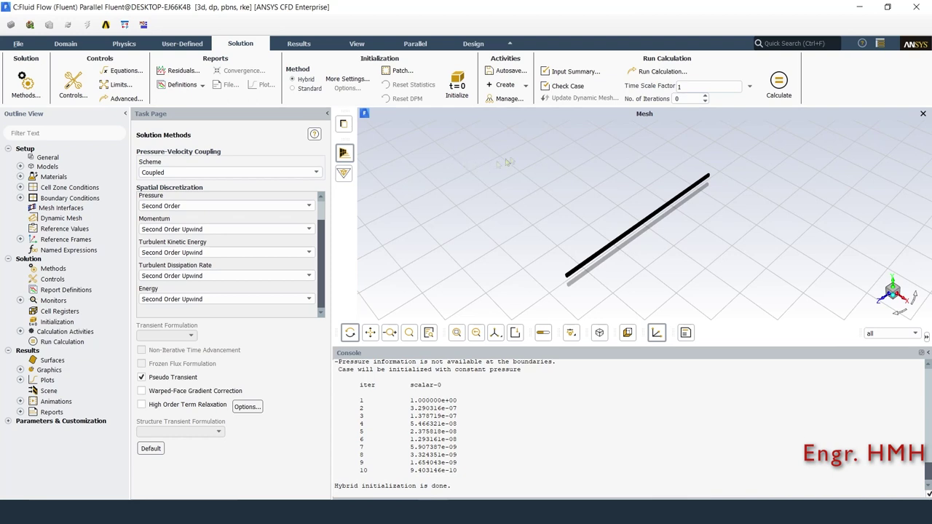
Set the run calculation to 500 iterations.
{"action": "left_click", "coordinate": [651, 74]}
{"action": "left_click", "coordinate": [183, 271]}
{"action": "type", "text": "500"}
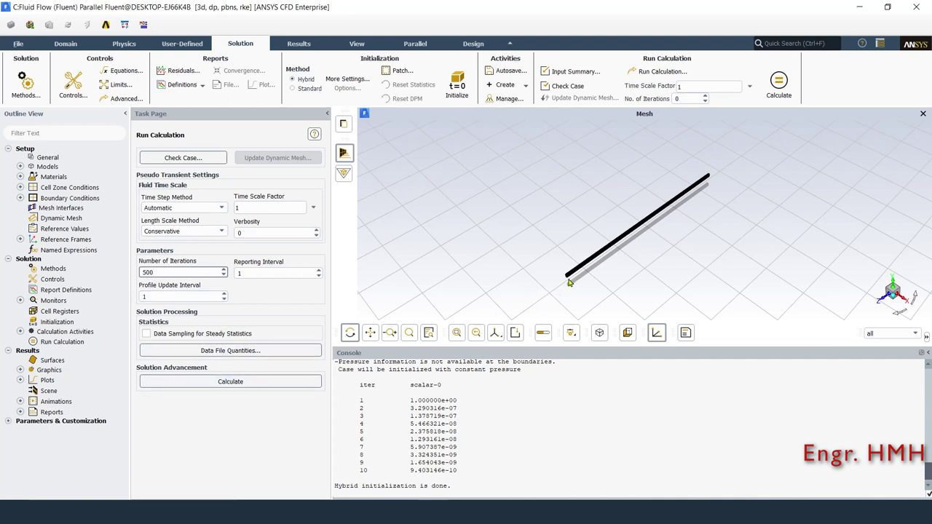
{"action": "scroll", "coordinate": [582, 276], "scroll_direction": "down", "scroll_amount": 5}
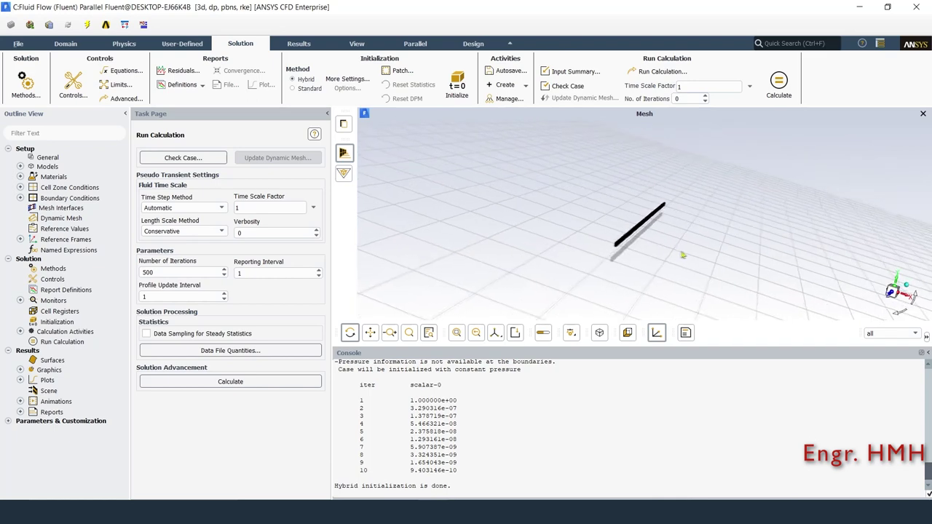
Rotate and zoom the duct mesh to inspect its meshed side wall.
{"action": "mouse_move", "coordinate": [683, 255]}
{"action": "left_mouse_down"}
{"action": "mouse_move", "coordinate": [686, 244]}
{"action": "mouse_move", "coordinate": [633, 237]}
{"action": "left_mouse_up"}
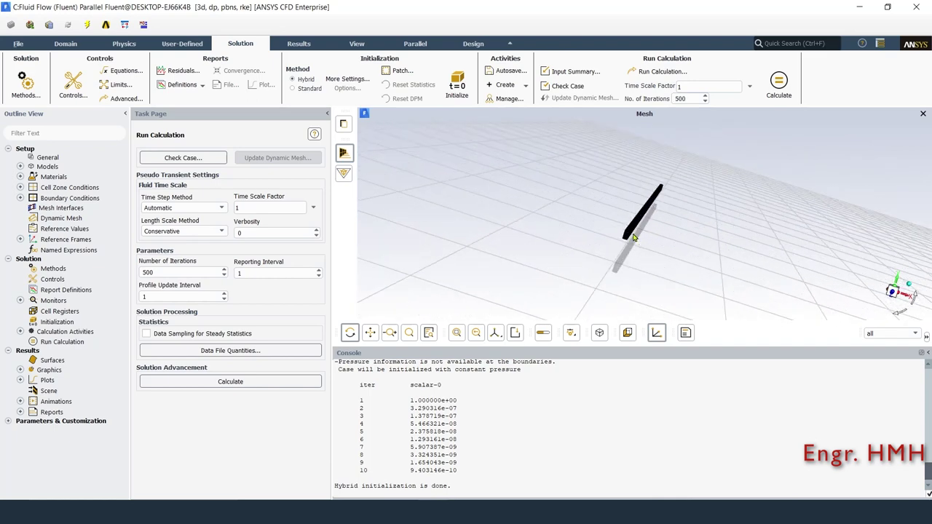
{"action": "scroll", "coordinate": [633, 237], "scroll_direction": "up", "scroll_amount": 2}
{"action": "scroll", "coordinate": [630, 240], "scroll_direction": "up", "scroll_amount": 2}
{"action": "scroll", "coordinate": [626, 244], "scroll_direction": "up", "scroll_amount": 2}
{"action": "scroll", "coordinate": [622, 248], "scroll_direction": "up", "scroll_amount": 2}
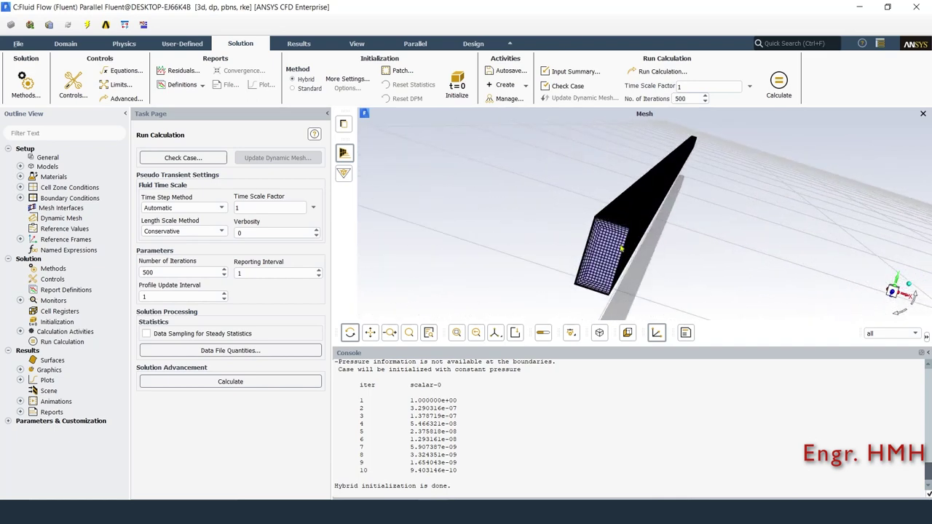
{"action": "scroll", "coordinate": [621, 249], "scroll_direction": "up", "scroll_amount": 2}
{"action": "scroll", "coordinate": [621, 249], "scroll_direction": "up", "scroll_amount": 2}
{"action": "scroll", "coordinate": [621, 249], "scroll_direction": "up", "scroll_amount": 2}
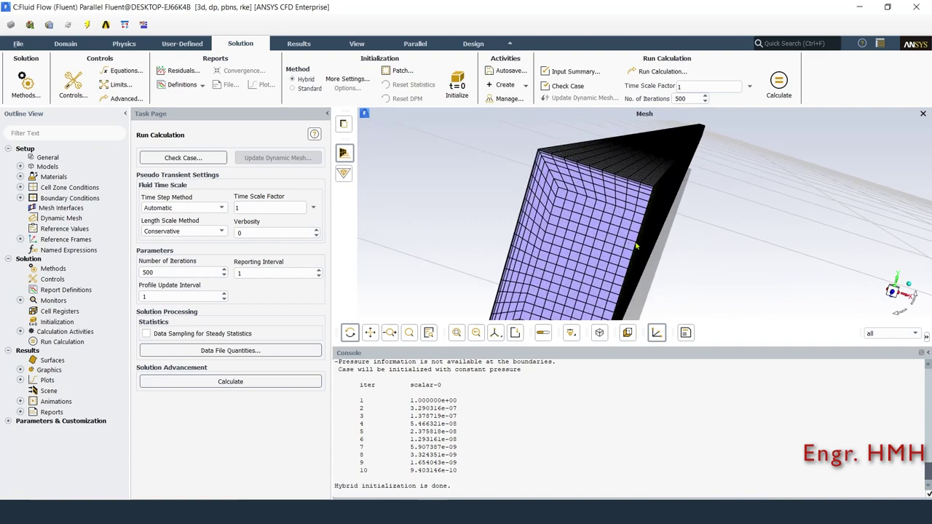
{"action": "left_click_drag", "start_coordinate": [635, 246], "coordinate": [557, 249]}
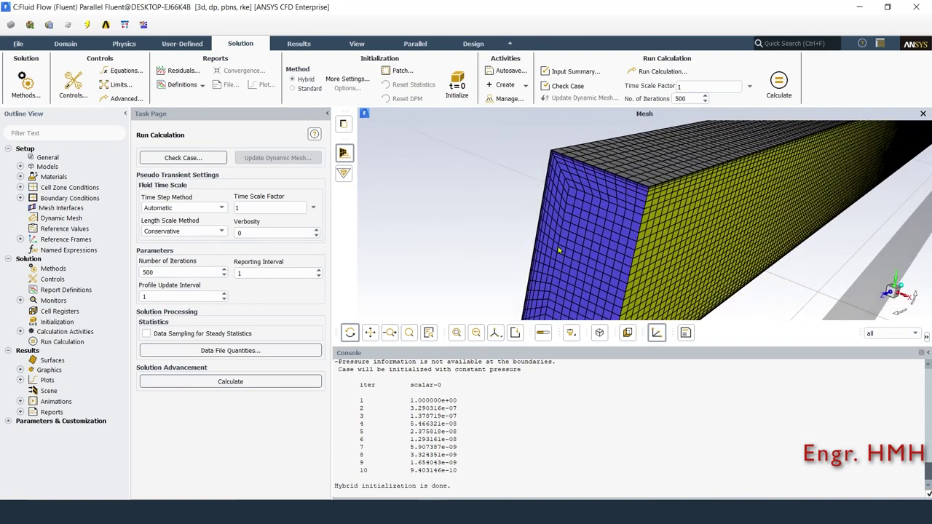
{"action": "left_click", "coordinate": [247, 384]}
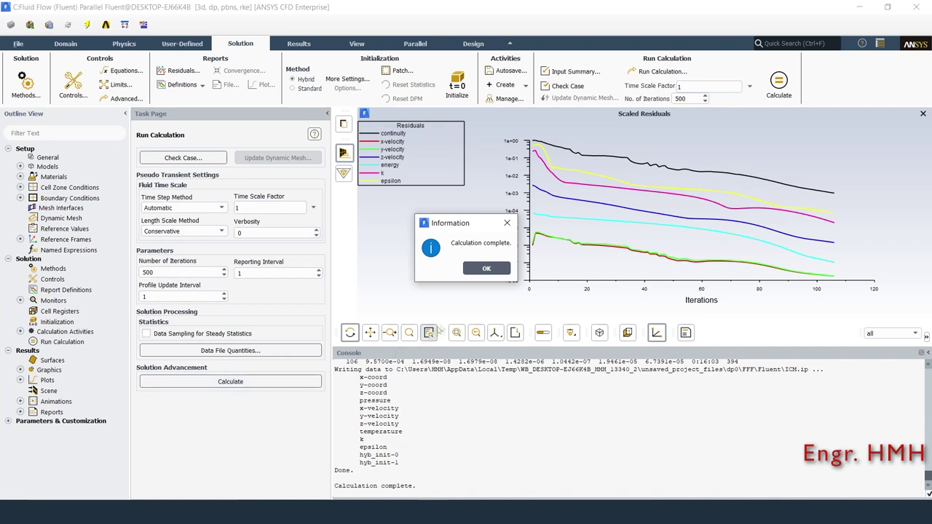
Dismiss the calculation-complete message after about 106 iterations and quit Fluent.
{"action": "left_click", "coordinate": [482, 270]}
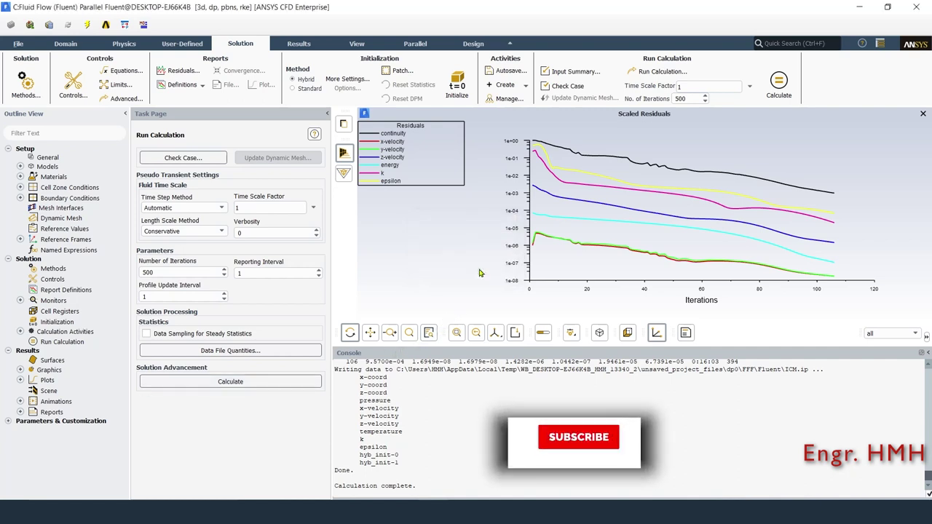
{"action": "left_click", "coordinate": [915, 7]}
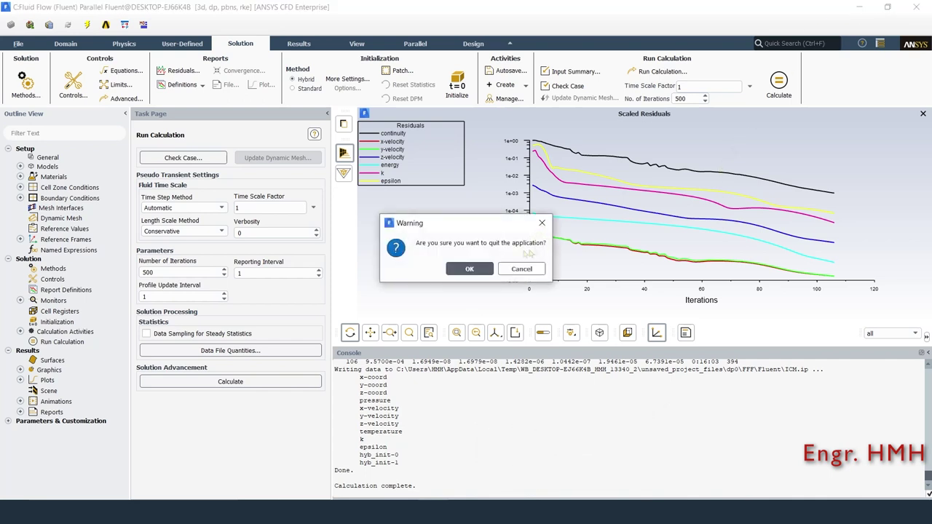
Confirm quitting Fluent and launch CFD-Post from the Results cell.
{"action": "left_click", "coordinate": [473, 270]}
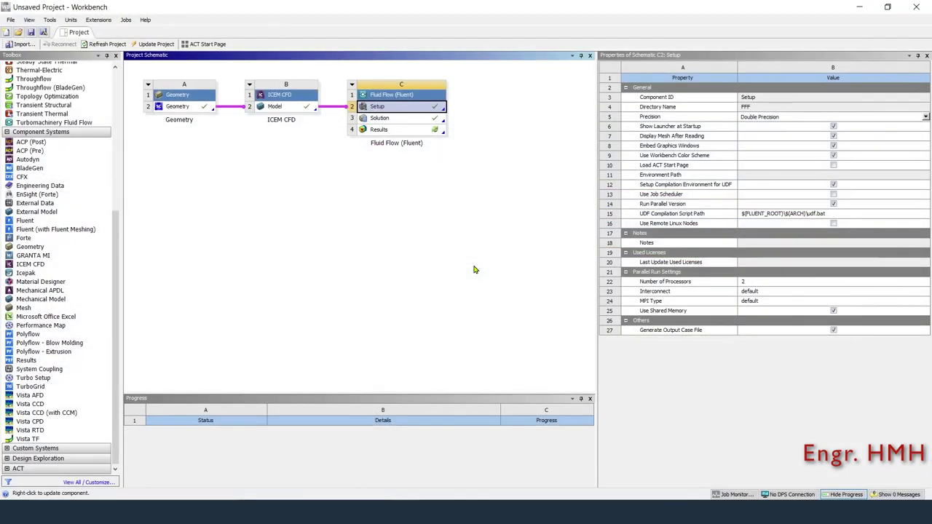
{"action": "left_click", "coordinate": [385, 131]}
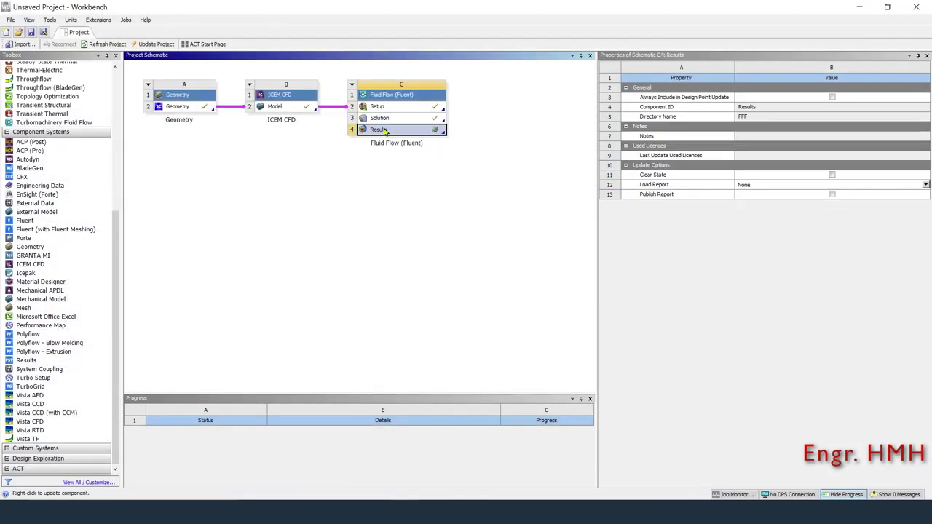
{"action": "right_click", "coordinate": [385, 131]}
{"action": "left_click", "coordinate": [391, 135]}
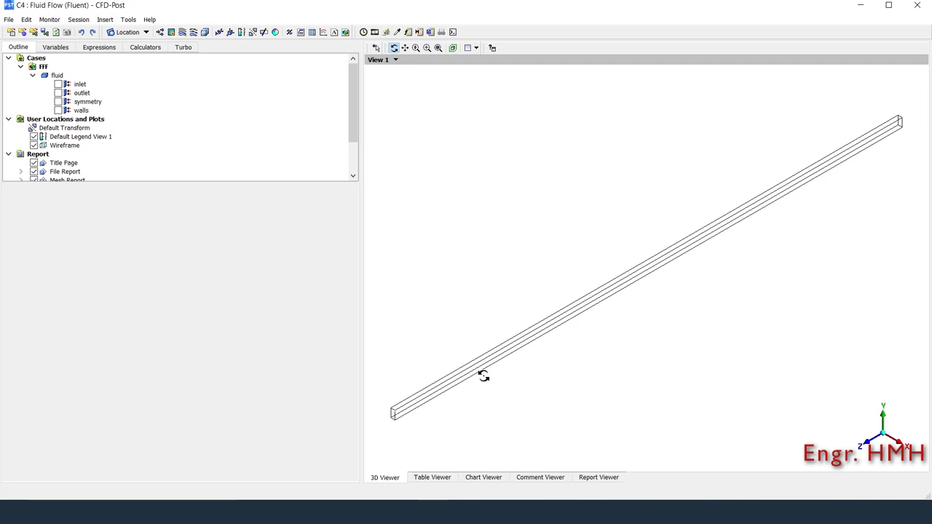
{"action": "left_click_drag", "start_coordinate": [483, 375], "coordinate": [536, 345]}
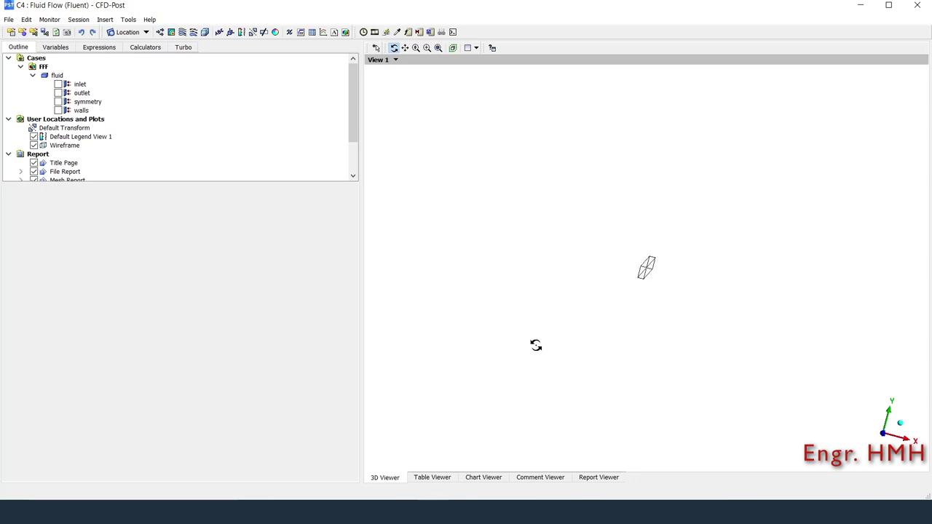
Fit the duct in view and create a contour named Contour 1.
{"action": "left_click", "coordinate": [438, 48]}
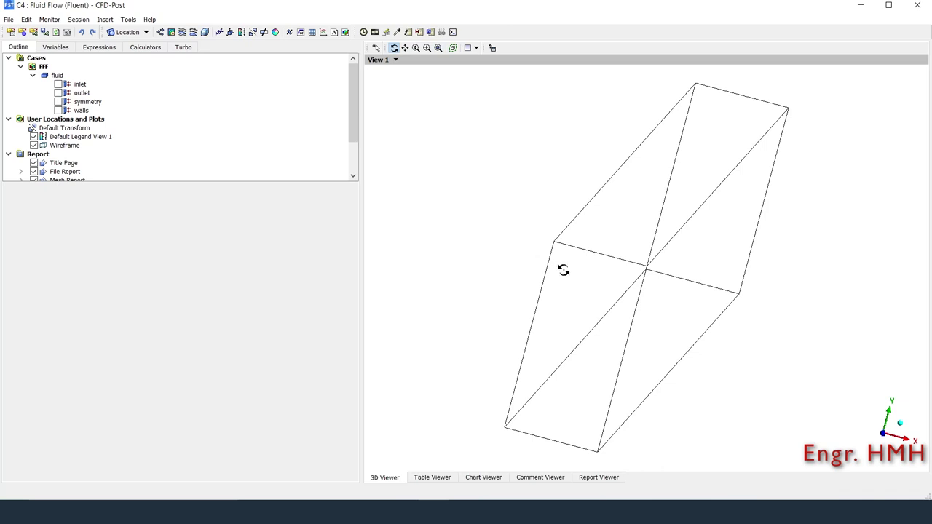
{"action": "left_click_drag", "start_coordinate": [561, 269], "coordinate": [562, 270]}
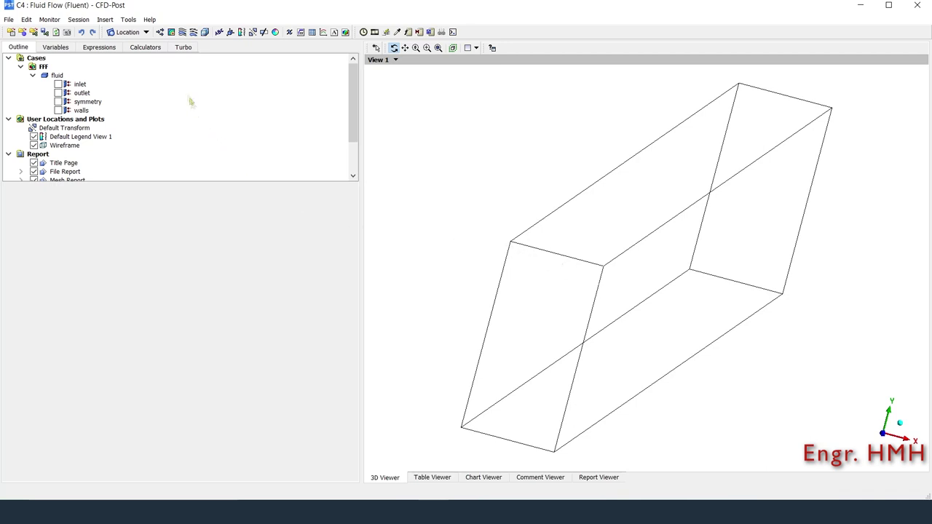
{"action": "left_click", "coordinate": [172, 32]}
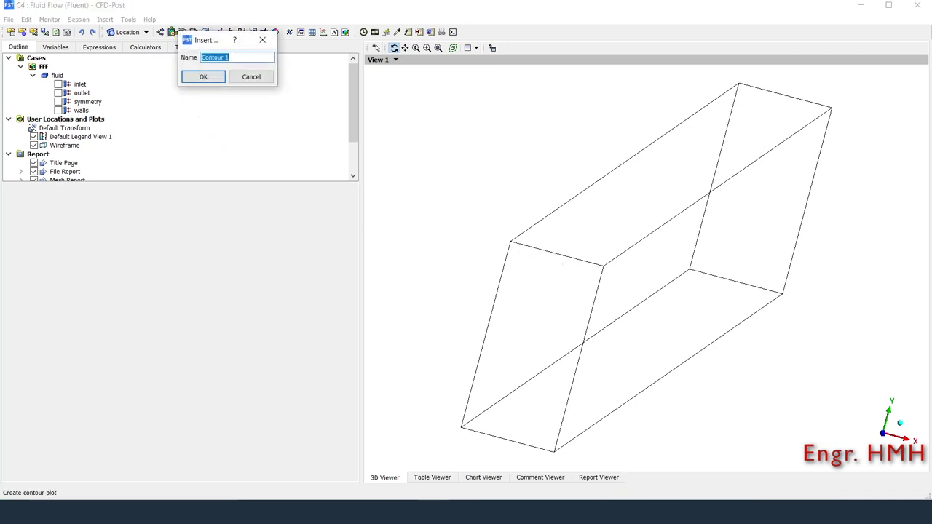
{"action": "left_click", "coordinate": [202, 78]}
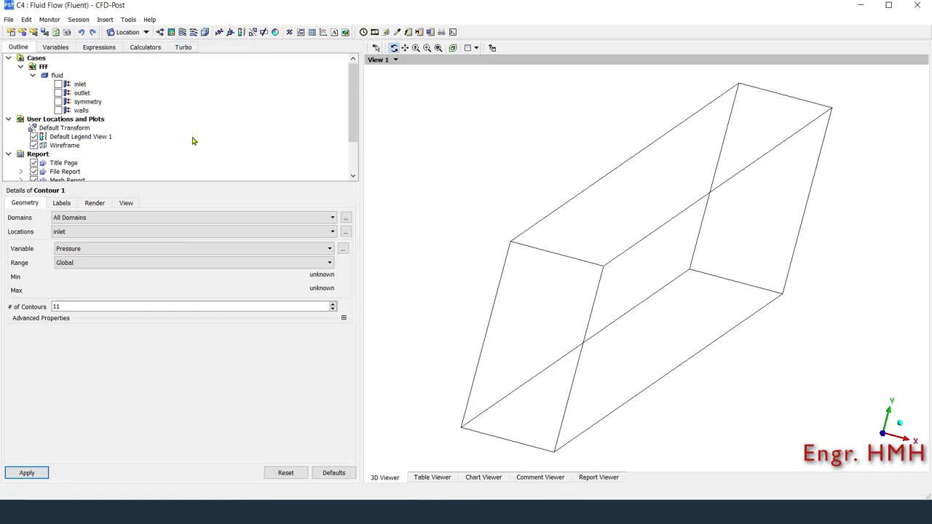
Plot Contour 1 on the outlet with Temperature and a Local range.
{"action": "left_click", "coordinate": [136, 235]}
{"action": "left_click", "coordinate": [136, 248]}
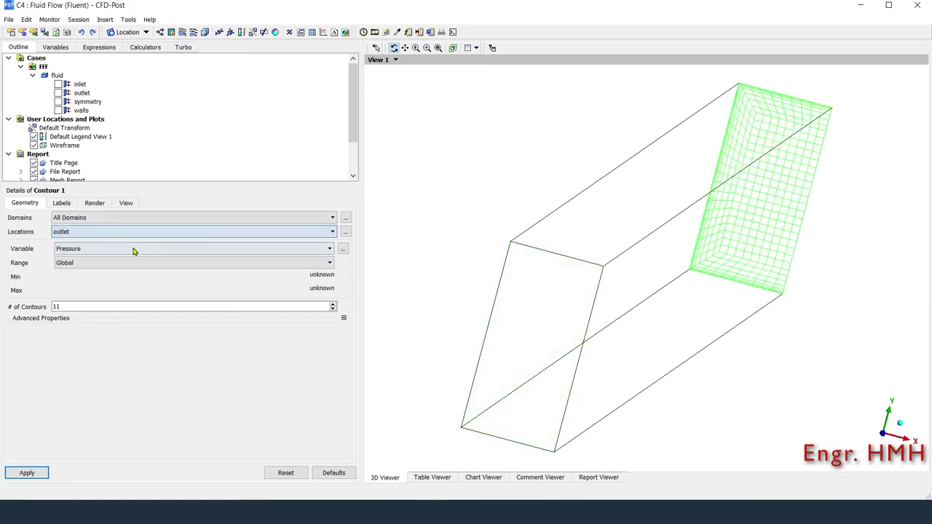
{"action": "left_click", "coordinate": [342, 248]}
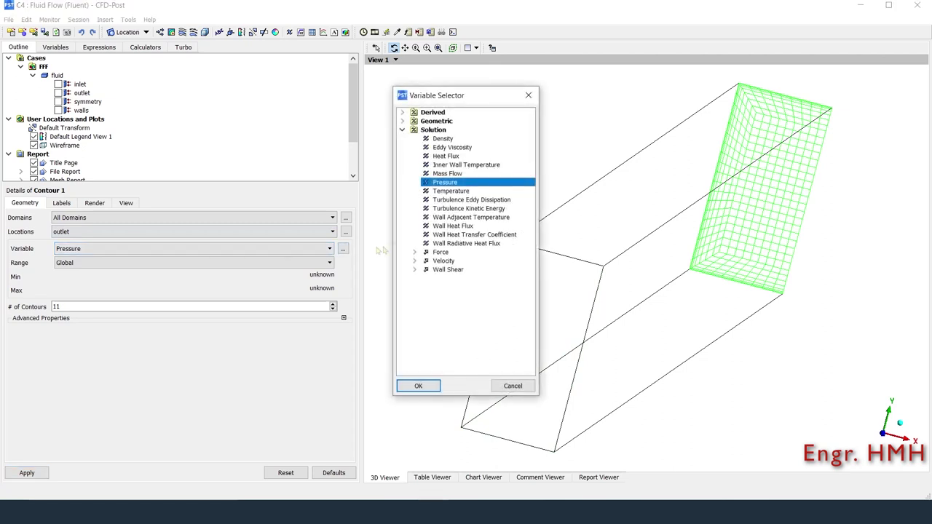
{"action": "left_click", "coordinate": [464, 192]}
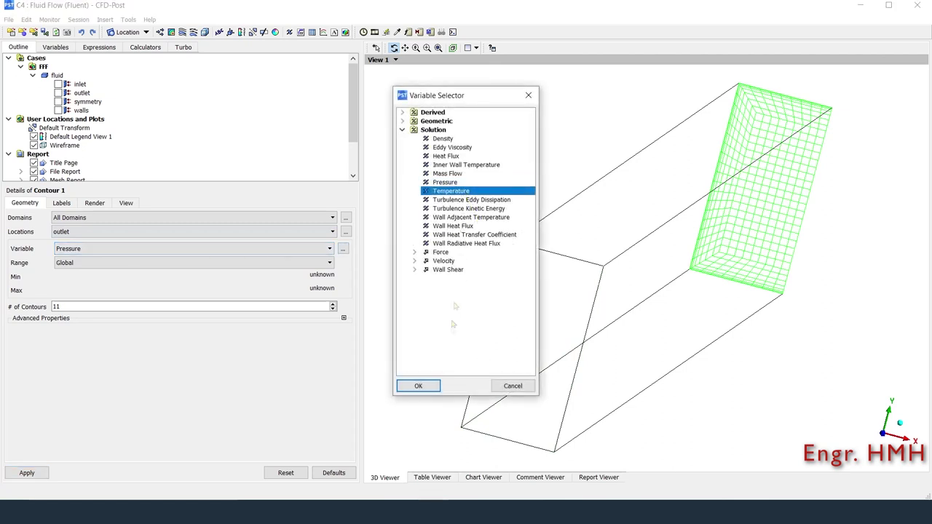
{"action": "left_click", "coordinate": [433, 387]}
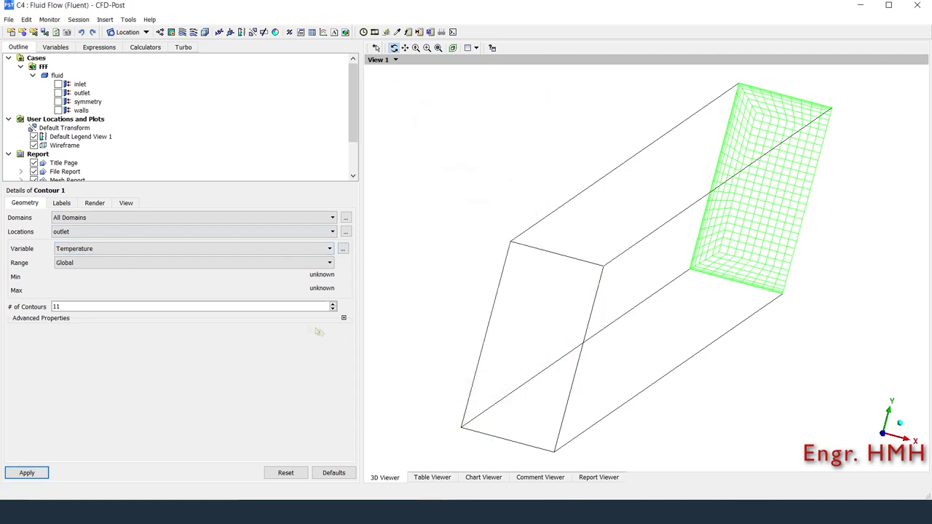
{"action": "left_click", "coordinate": [216, 263]}
{"action": "left_click", "coordinate": [216, 283]}
{"action": "left_click", "coordinate": [38, 472]}
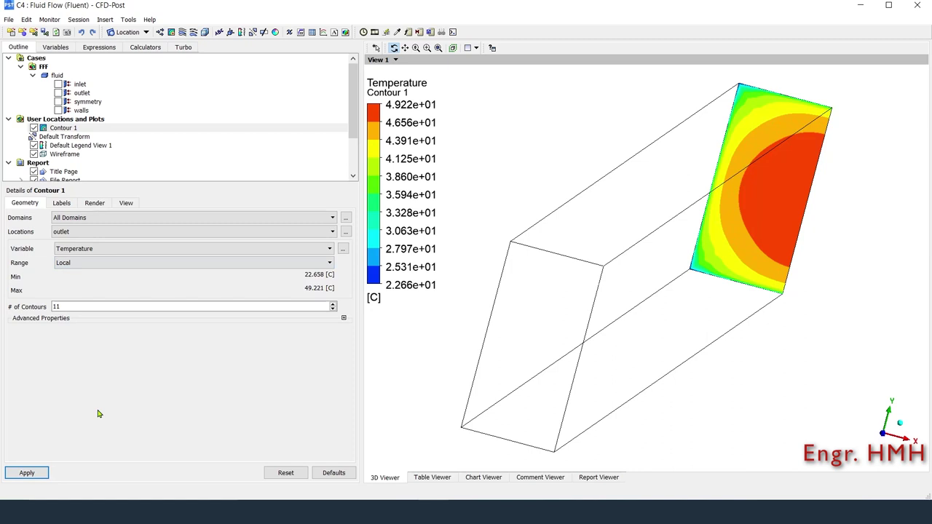
{"action": "left_click", "coordinate": [93, 147]}
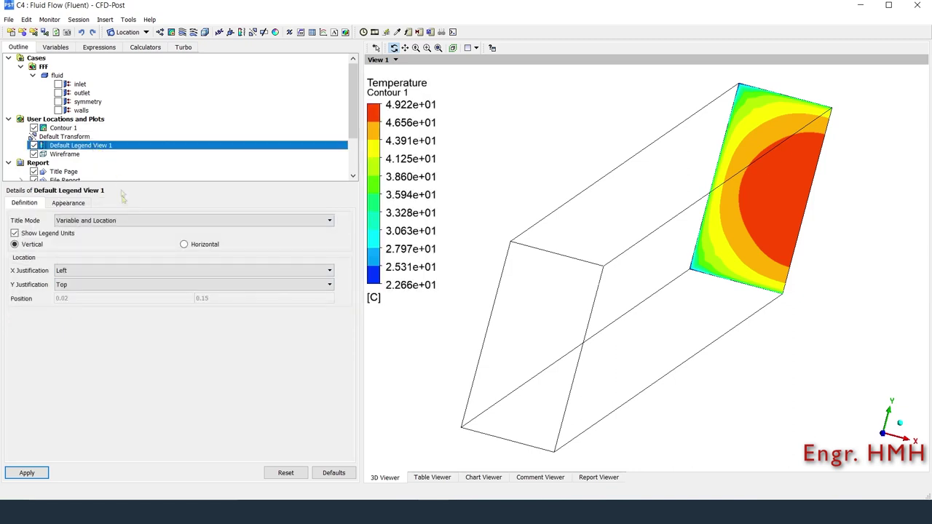
Set the default legend's number precision to Fixed format.
{"action": "left_click", "coordinate": [68, 203]}
{"action": "left_click", "coordinate": [207, 269]}
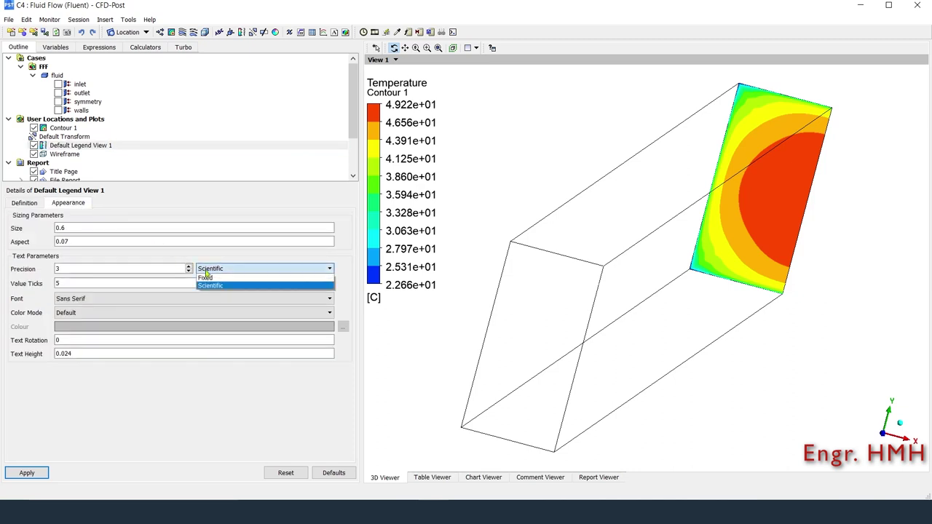
{"action": "left_click", "coordinate": [206, 277]}
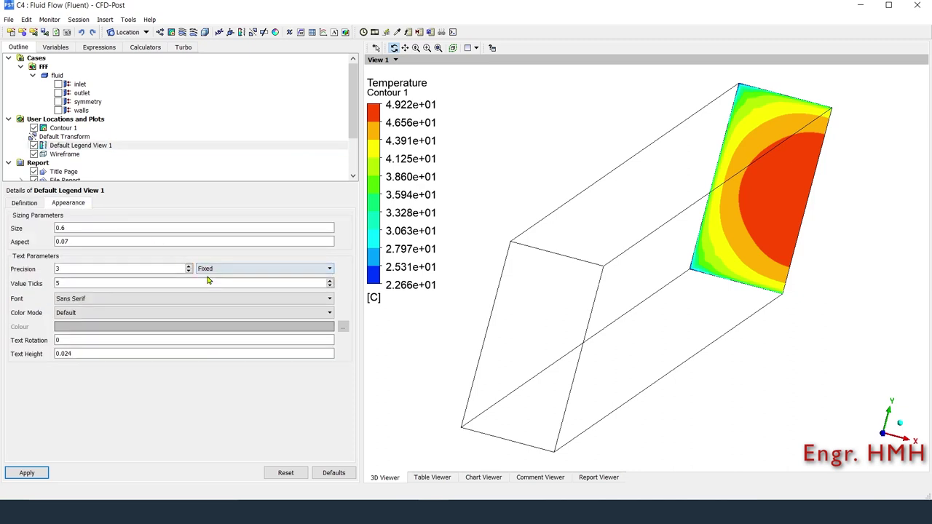
{"action": "left_click", "coordinate": [31, 473]}
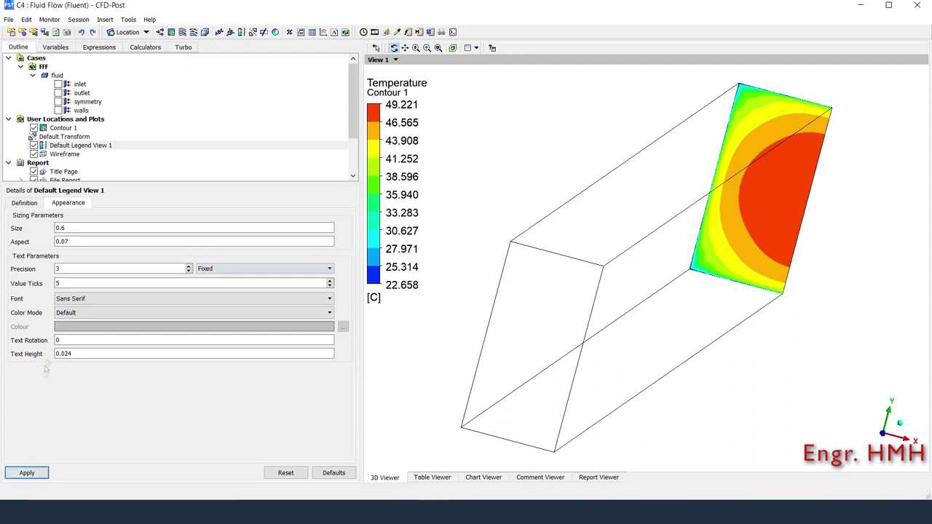
Move the Contour 1 temperature plot onto the duct walls.
{"action": "left_click", "coordinate": [58, 129]}
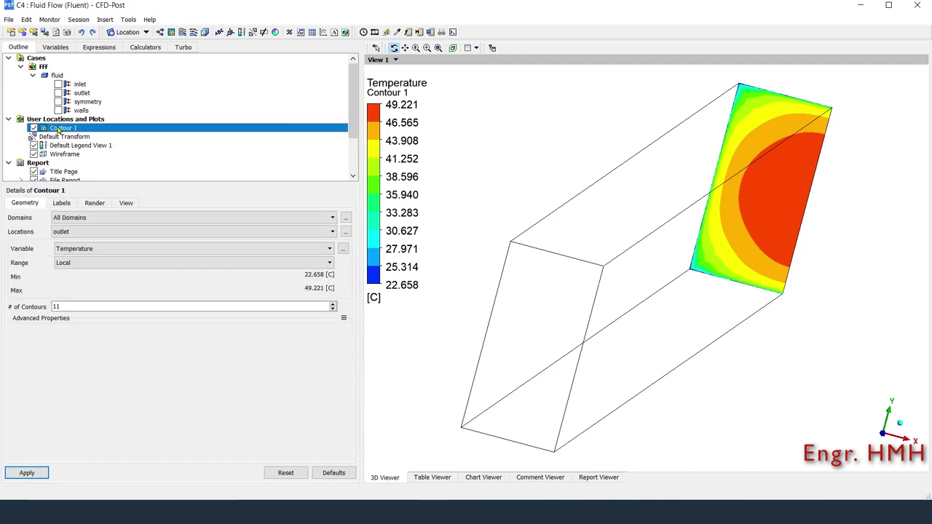
{"action": "left_click", "coordinate": [112, 233]}
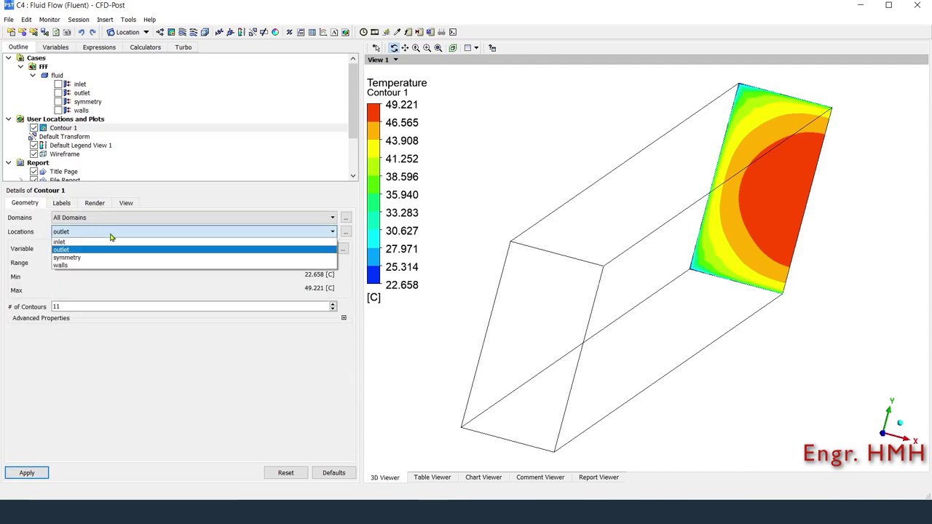
{"action": "left_click", "coordinate": [95, 266]}
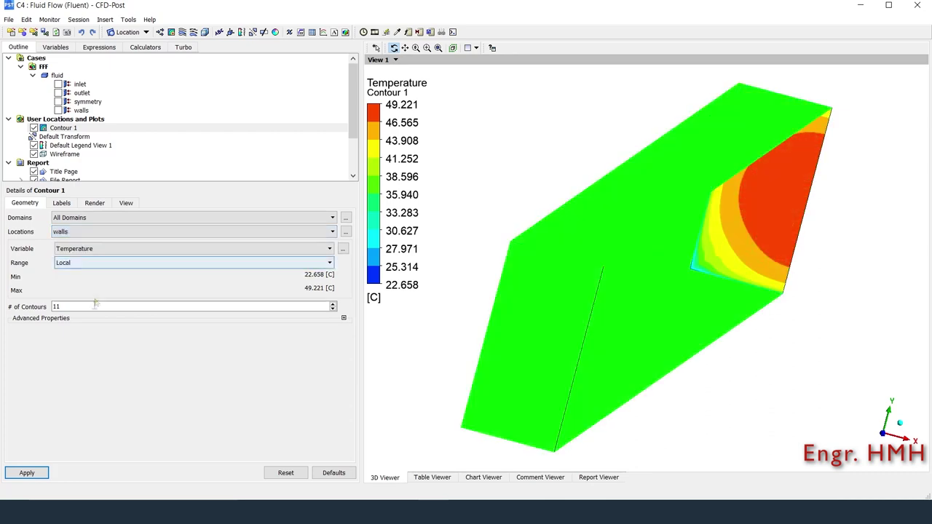
{"action": "left_click", "coordinate": [26, 472]}
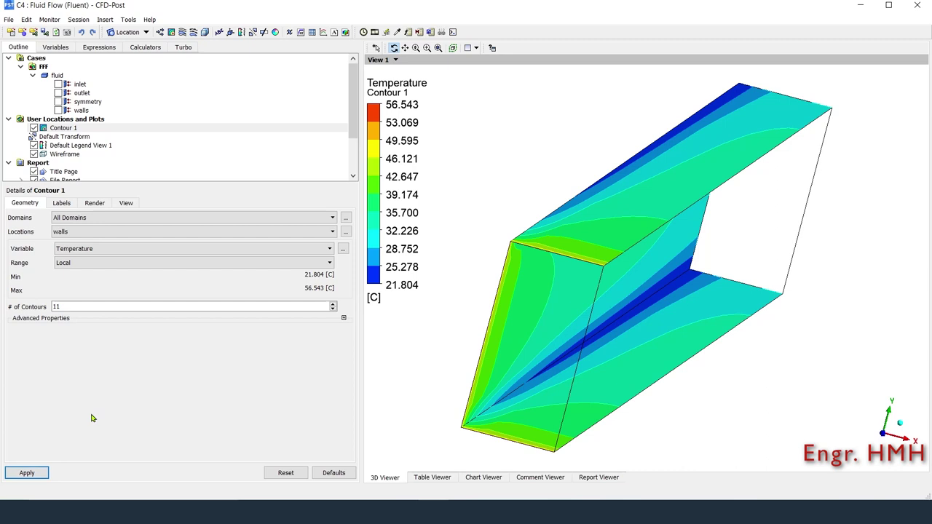
{"action": "left_click", "coordinate": [181, 32]}
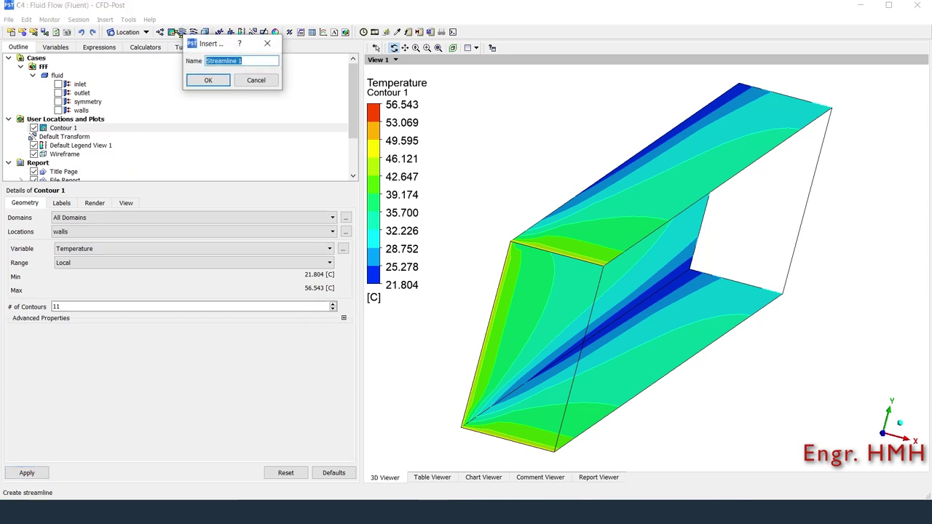
Seed Streamline 1 from the inlet with 100 points and generate it.
{"action": "left_click", "coordinate": [216, 80]}
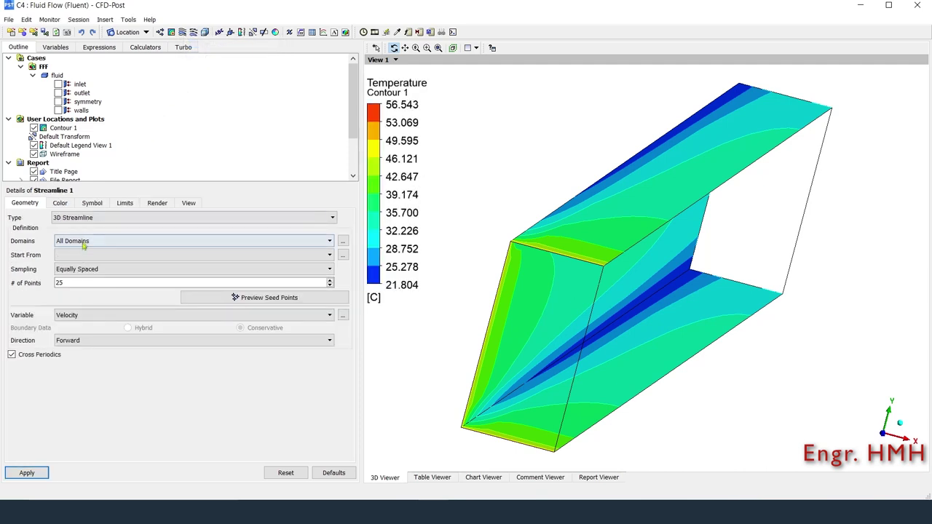
{"action": "left_click", "coordinate": [89, 256]}
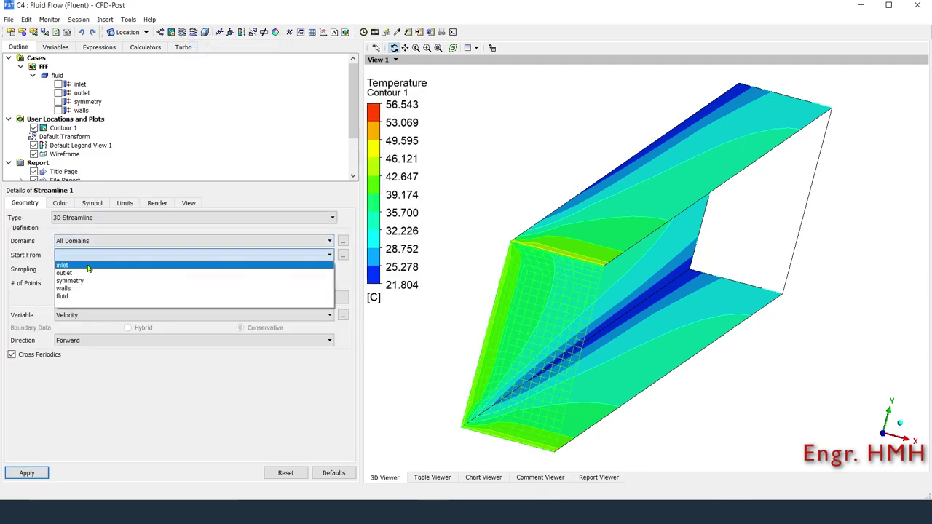
{"action": "left_click", "coordinate": [87, 265]}
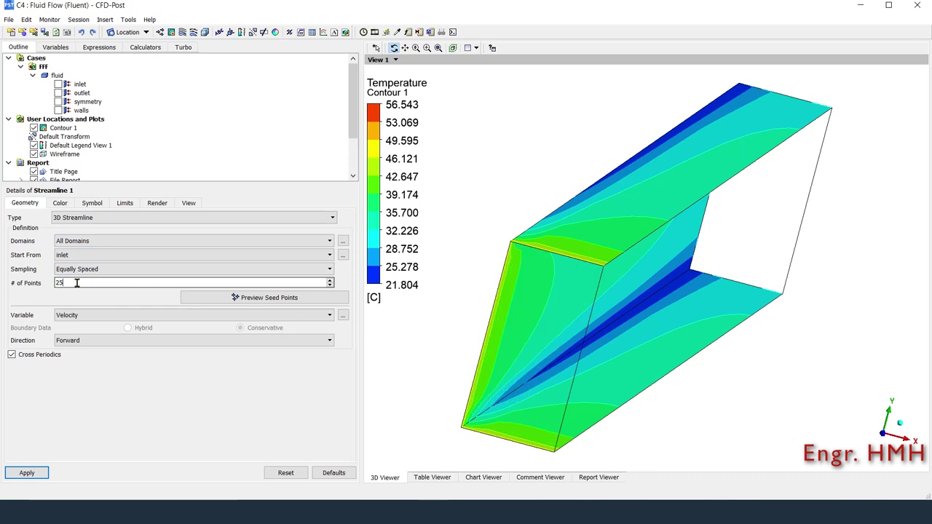
{"action": "left_click_drag", "start_coordinate": [76, 282], "coordinate": [52, 290]}
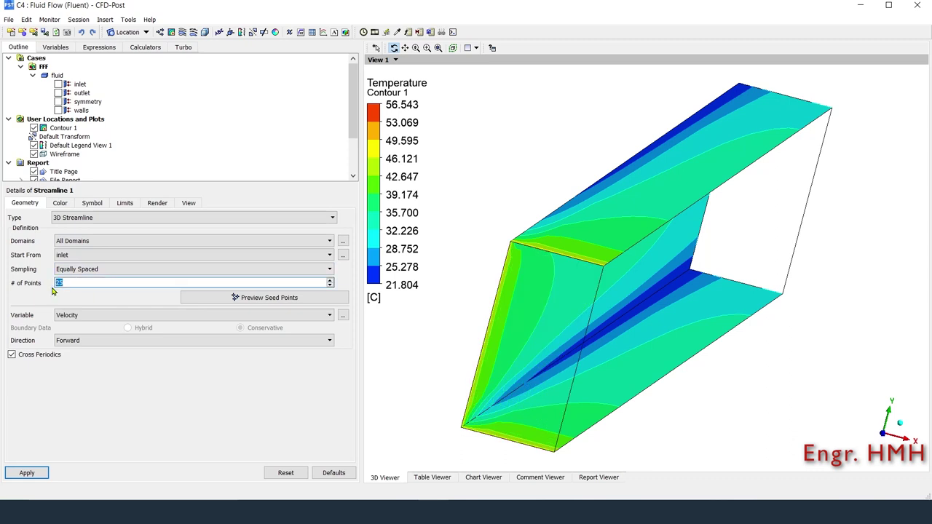
{"action": "type", "text": "100"}
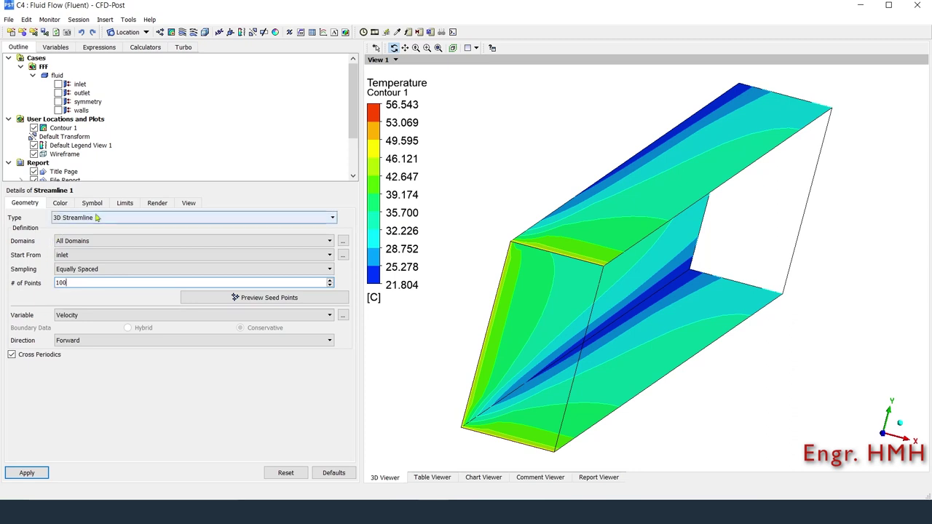
{"action": "left_click", "coordinate": [33, 474]}
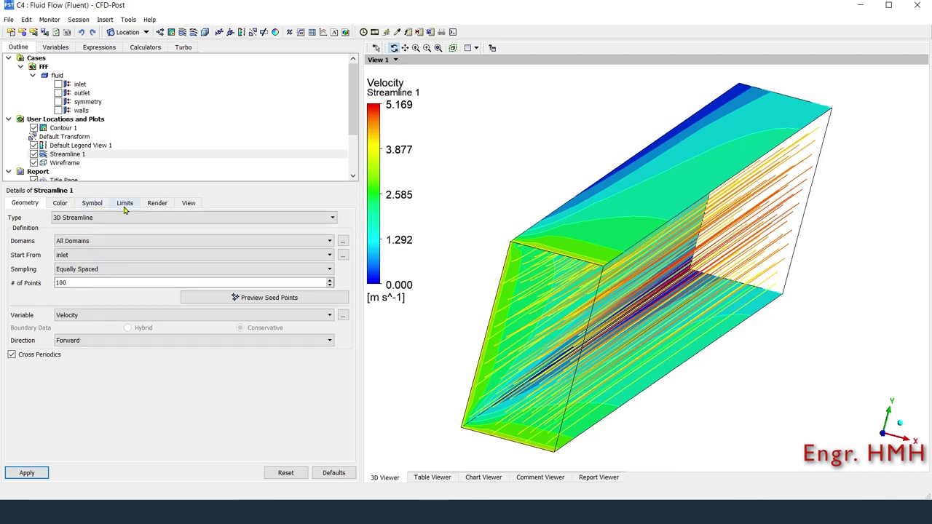
Thicken the streamline lines to line width 5.
{"action": "left_click", "coordinate": [100, 206]}
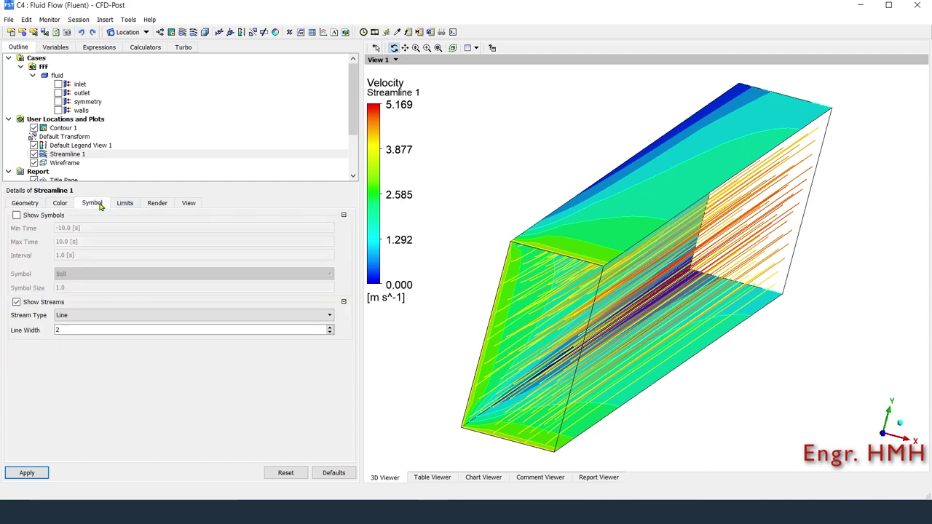
{"action": "left_click", "coordinate": [77, 331]}
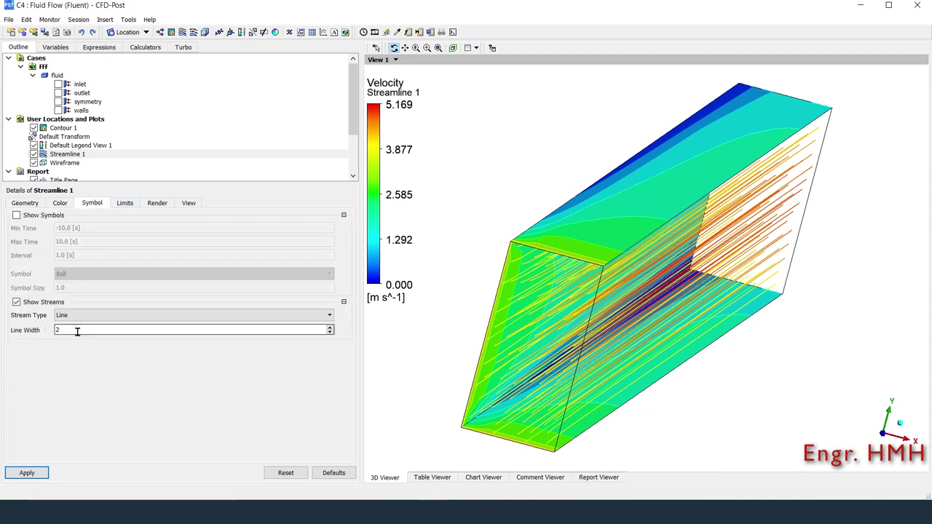
{"action": "left_click_drag", "start_coordinate": [77, 331], "coordinate": [46, 335]}
{"action": "type", "text": "5"}
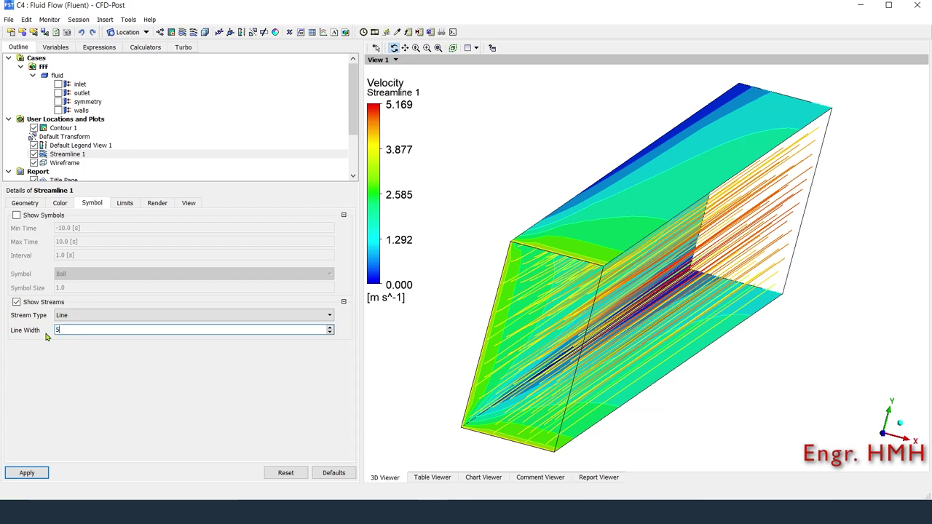
{"action": "left_click", "coordinate": [37, 476]}
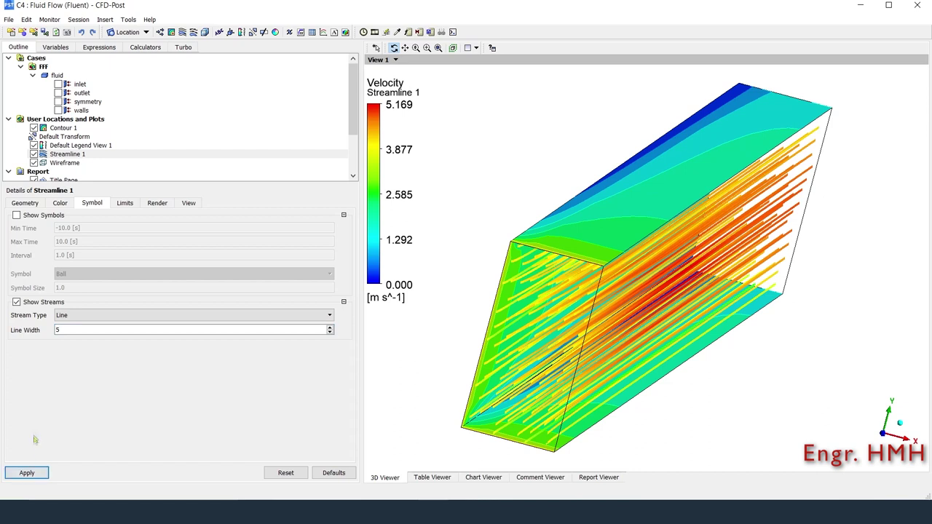
Draw the streamlines as tubes with tube width 0.2.
{"action": "left_click", "coordinate": [72, 316]}
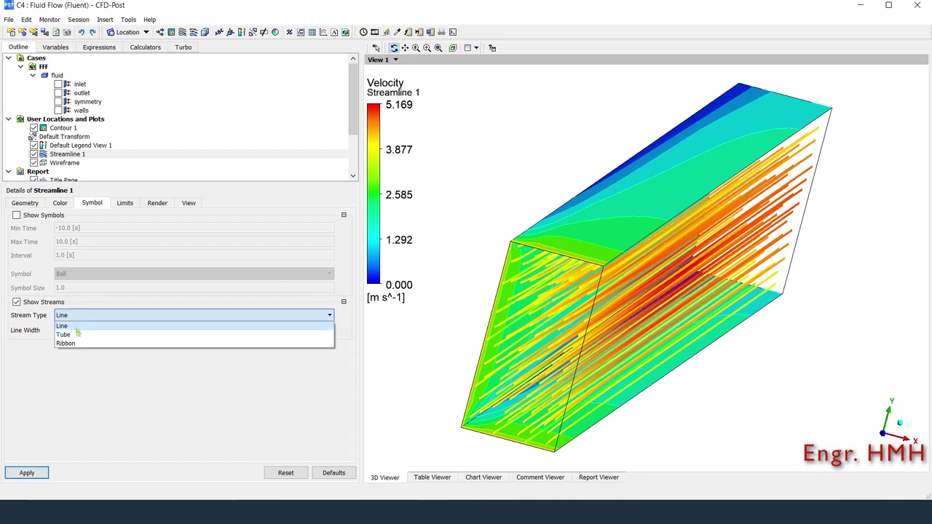
{"action": "left_click", "coordinate": [71, 328]}
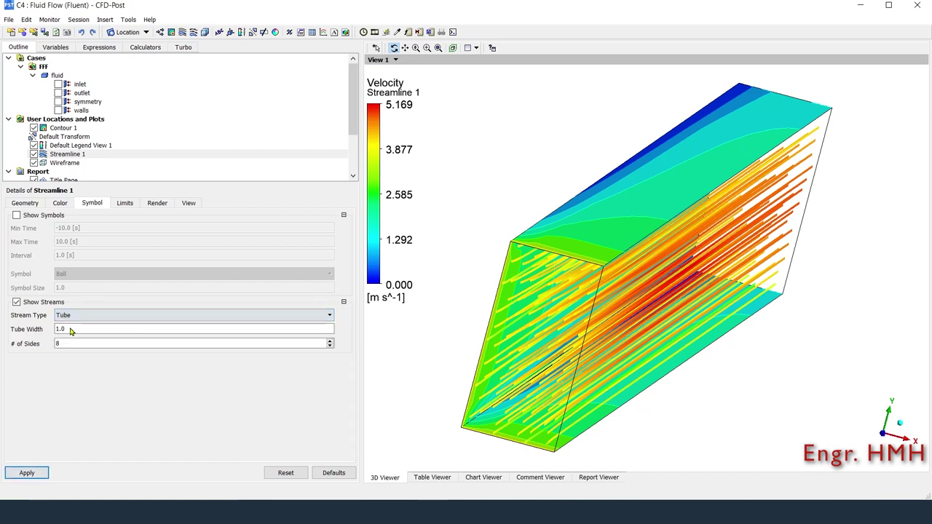
{"action": "left_click_drag", "start_coordinate": [70, 331], "coordinate": [49, 333]}
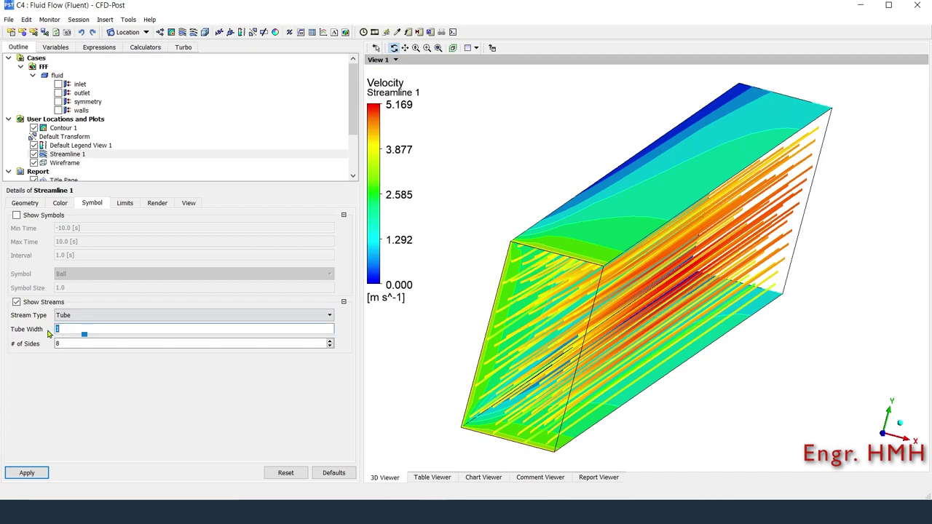
{"action": "left_click", "coordinate": [27, 472]}
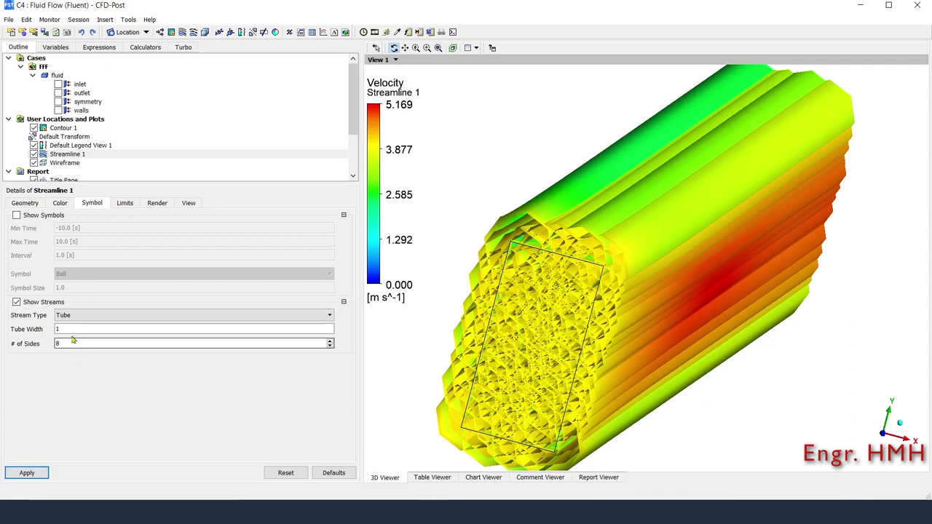
{"action": "left_click_drag", "start_coordinate": [65, 331], "coordinate": [45, 332]}
{"action": "type", "text": "0."}
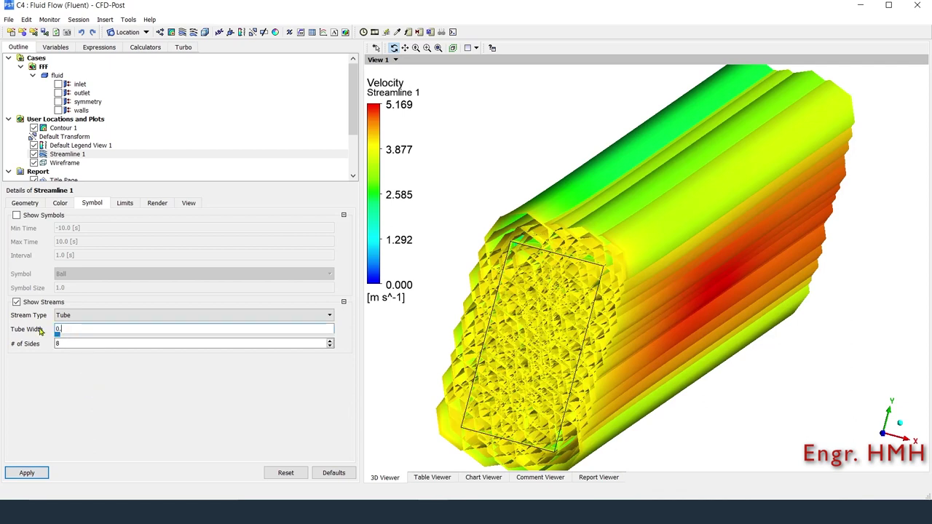
{"action": "type", "text": "2"}
{"action": "left_click", "coordinate": [35, 472]}
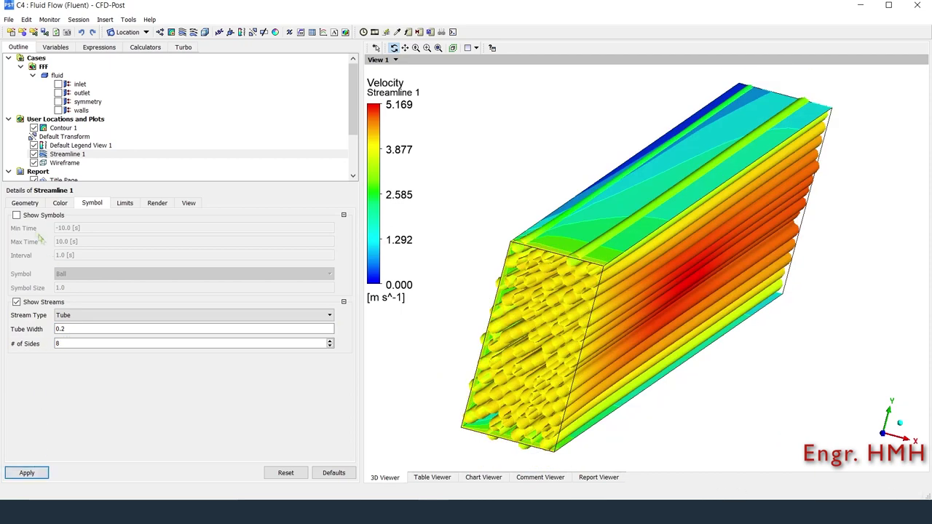
Regenerate Streamline 1 with 50 seed points and hide the wall temperature Contour 1.
{"action": "left_click", "coordinate": [29, 206]}
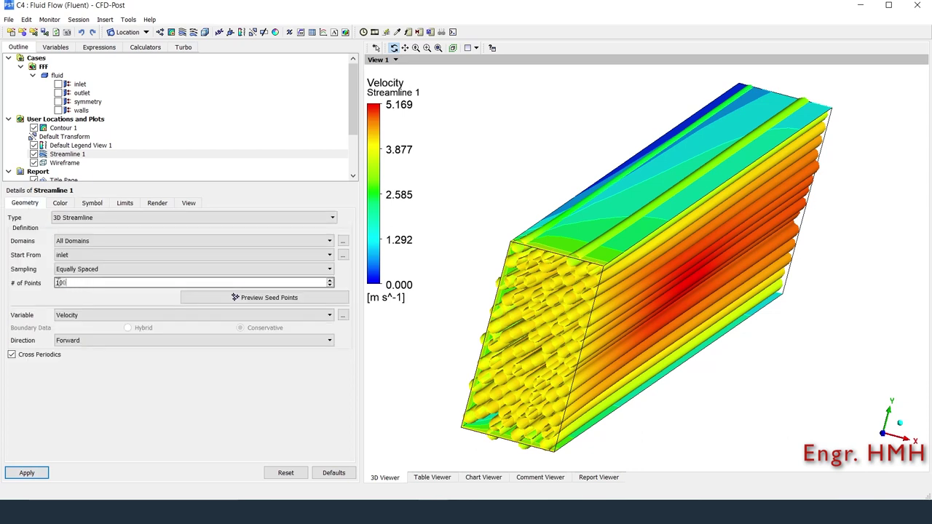
{"action": "left_click_drag", "start_coordinate": [78, 282], "coordinate": [45, 287]}
{"action": "type", "text": "50"}
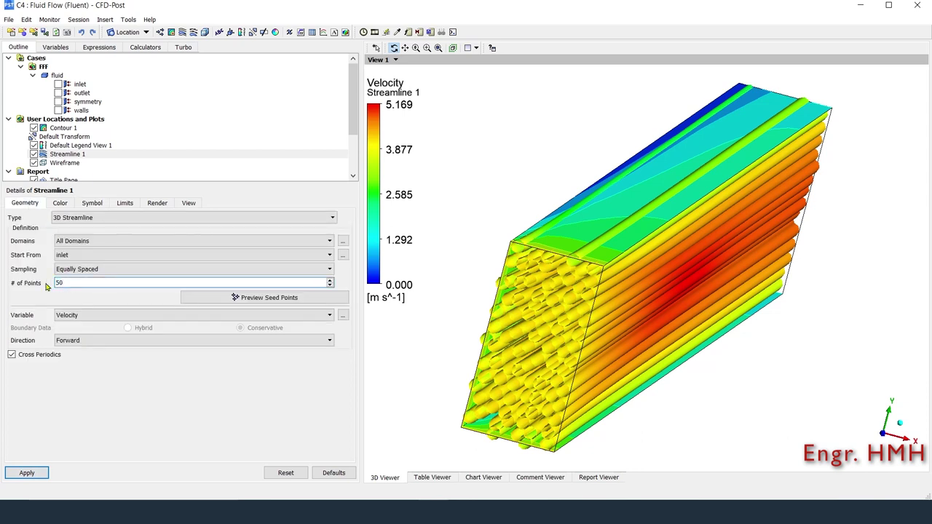
{"action": "left_click", "coordinate": [29, 472]}
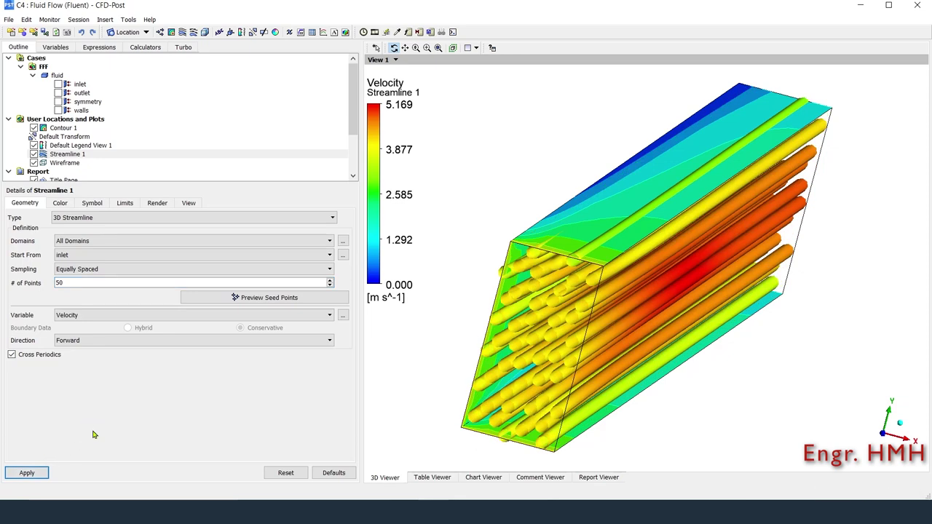
{"action": "left_click", "coordinate": [32, 128]}
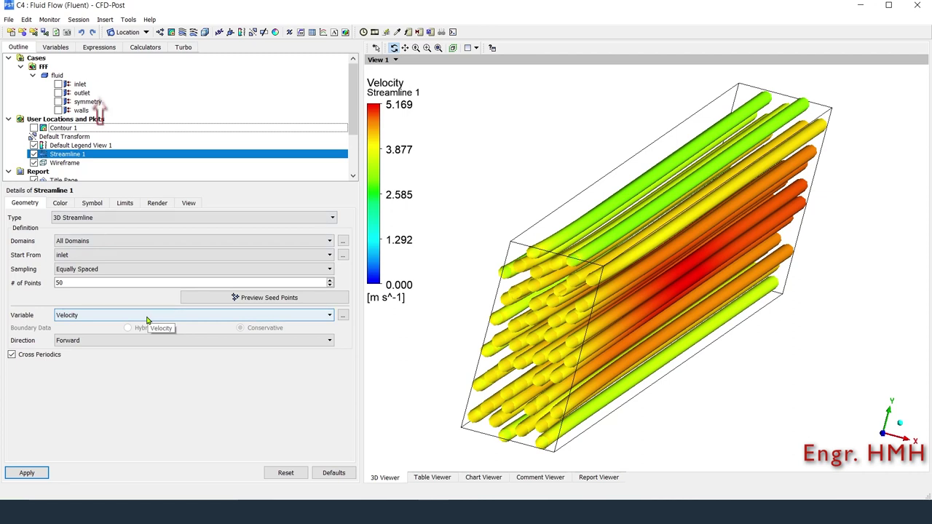
Create a new expression named Temp.
{"action": "left_click", "coordinate": [99, 48]}
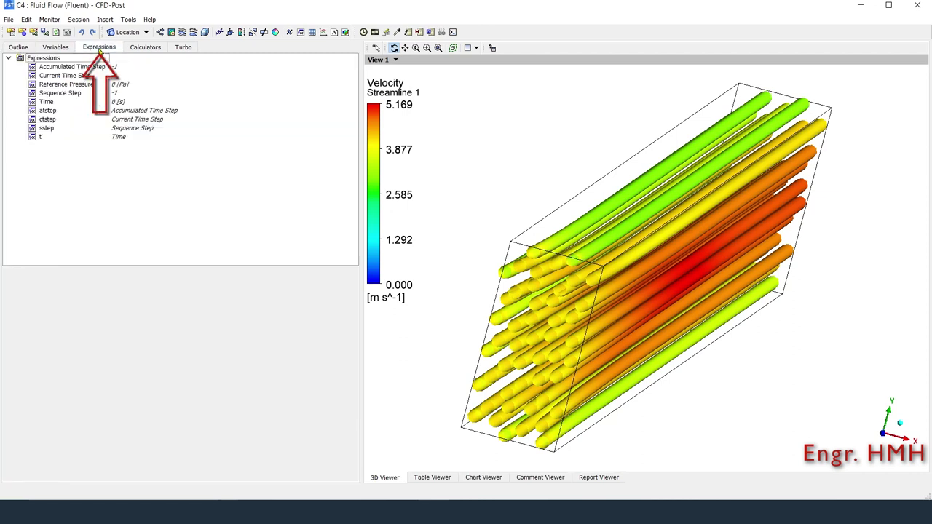
{"action": "right_click", "coordinate": [90, 169]}
{"action": "left_click", "coordinate": [104, 170]}
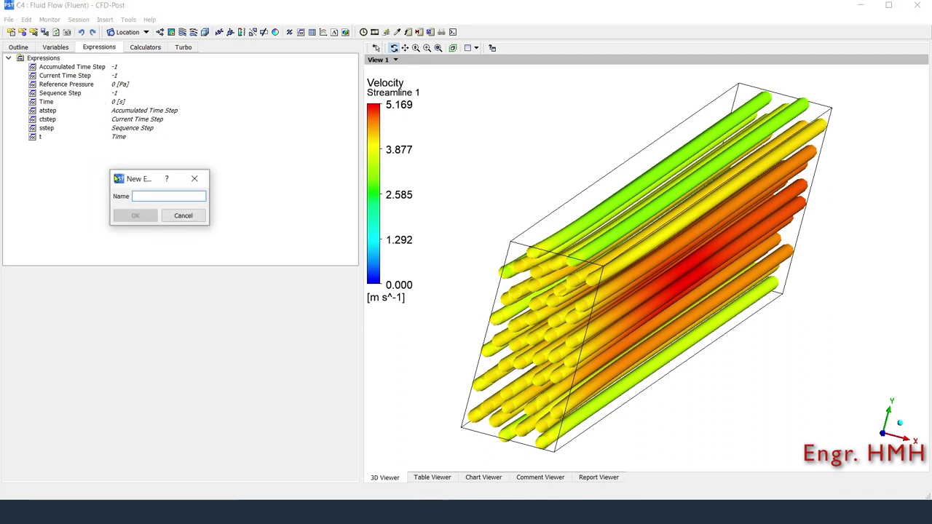
{"action": "type", "text": "Temp"}
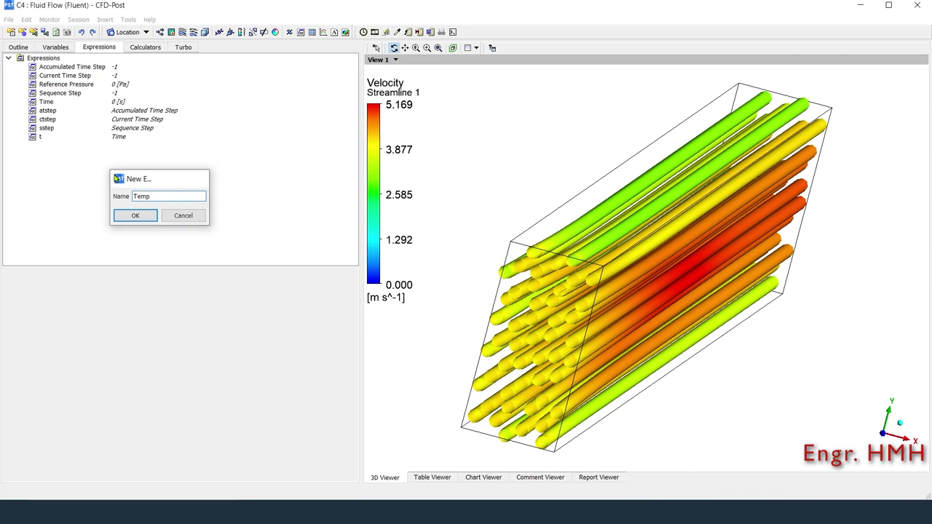
{"action": "key", "text": "Return"}
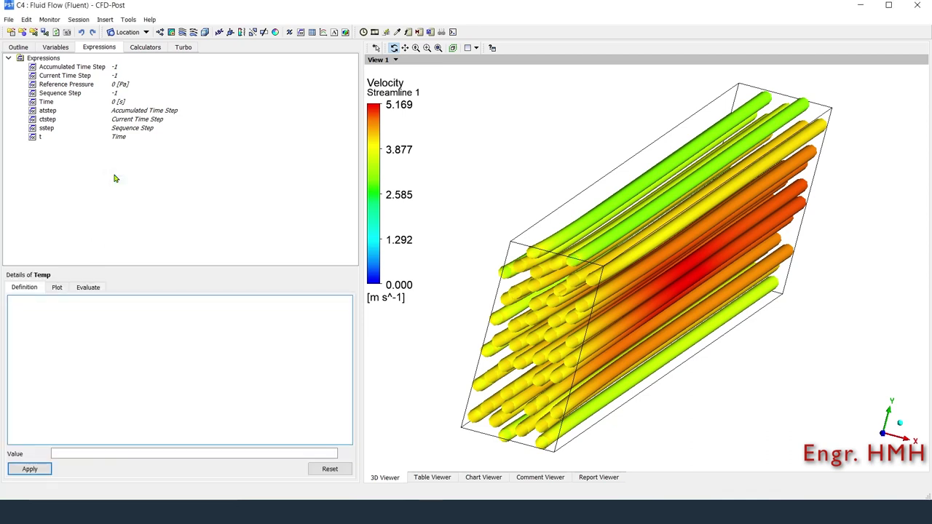
{"action": "right_click", "coordinate": [91, 326]}
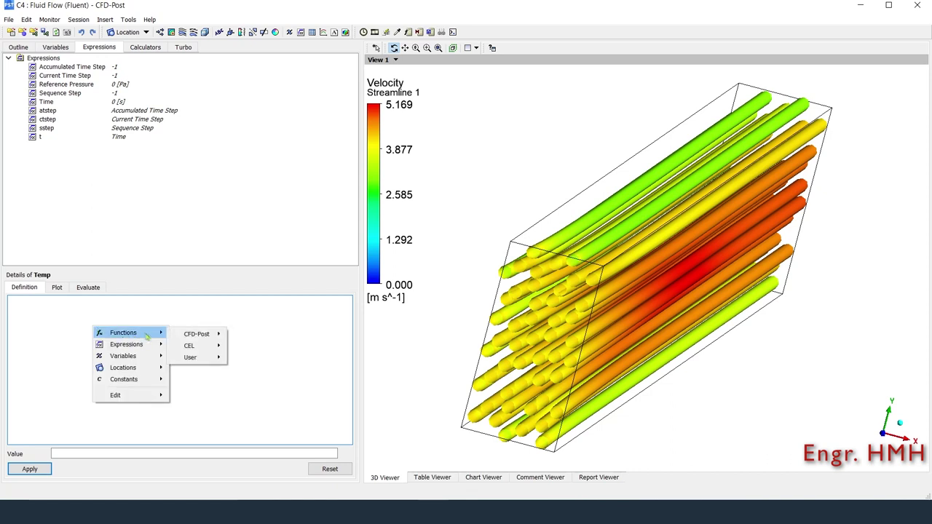
{"action": "mouse_move", "coordinate": [196, 334]}
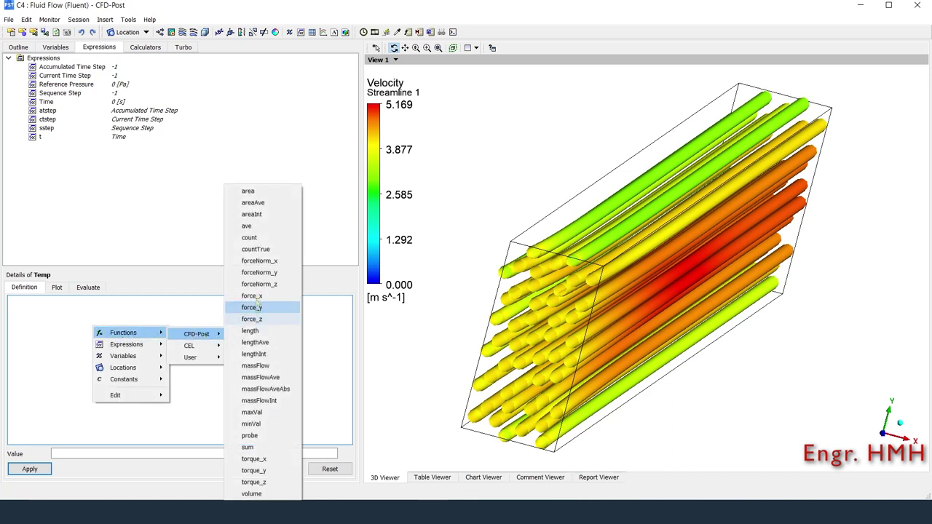
{"action": "left_click", "coordinate": [257, 203]}
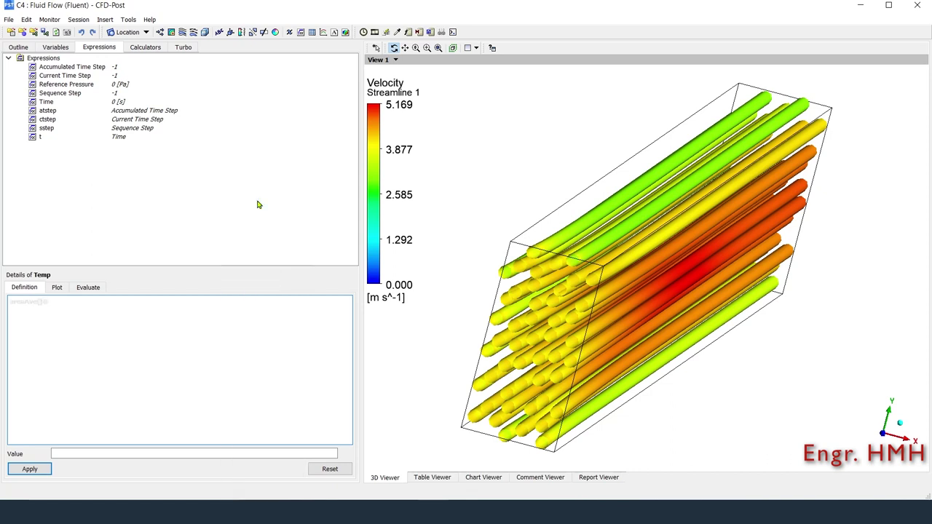
{"action": "right_click", "coordinate": [40, 302]}
{"action": "mouse_move", "coordinate": [71, 333]}
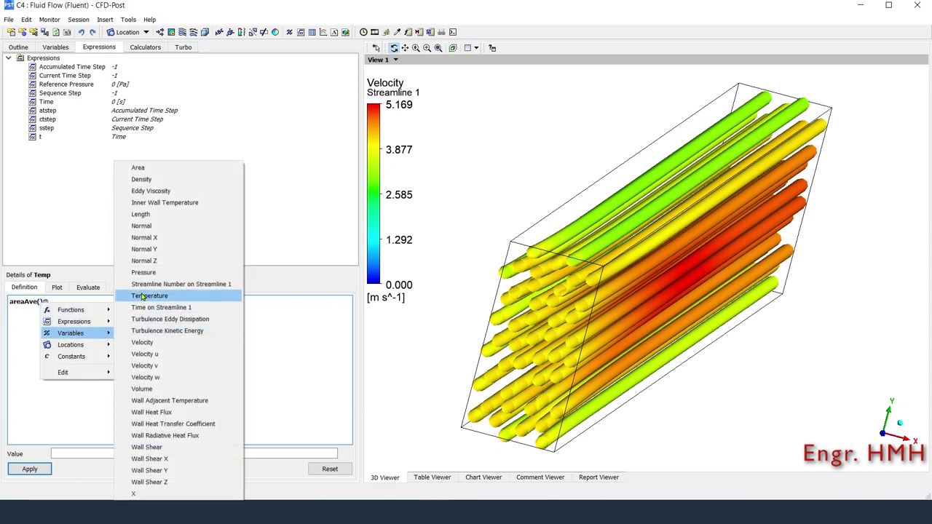
{"action": "left_click", "coordinate": [143, 296]}
{"action": "right_click", "coordinate": [95, 306]}
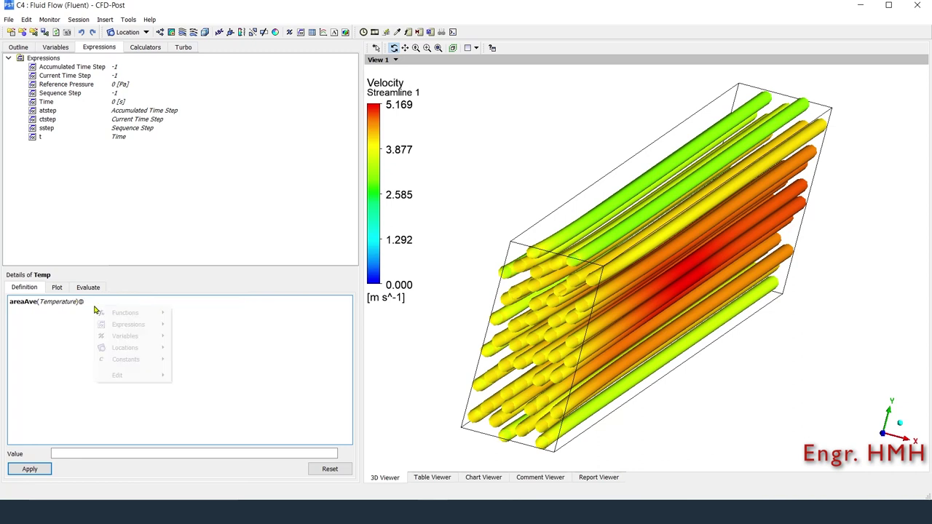
{"action": "mouse_move", "coordinate": [124, 347]}
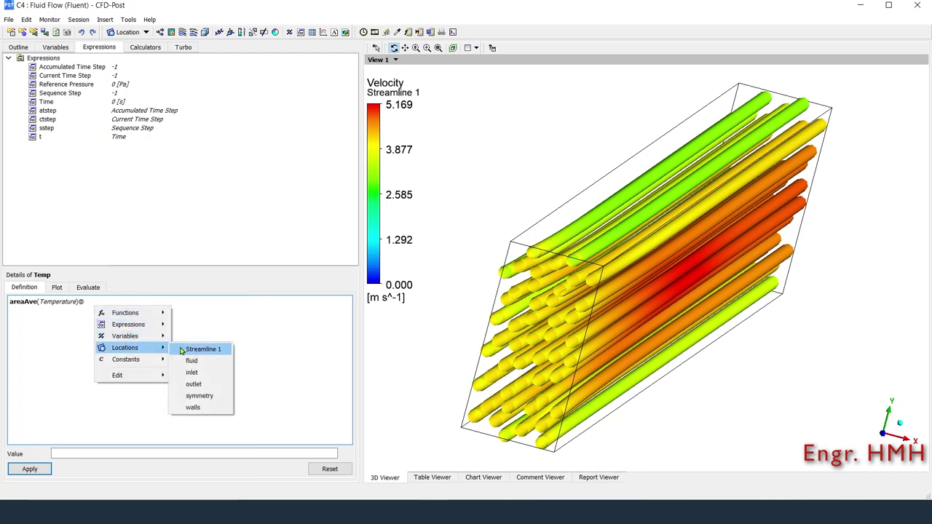
{"action": "left_click", "coordinate": [194, 384]}
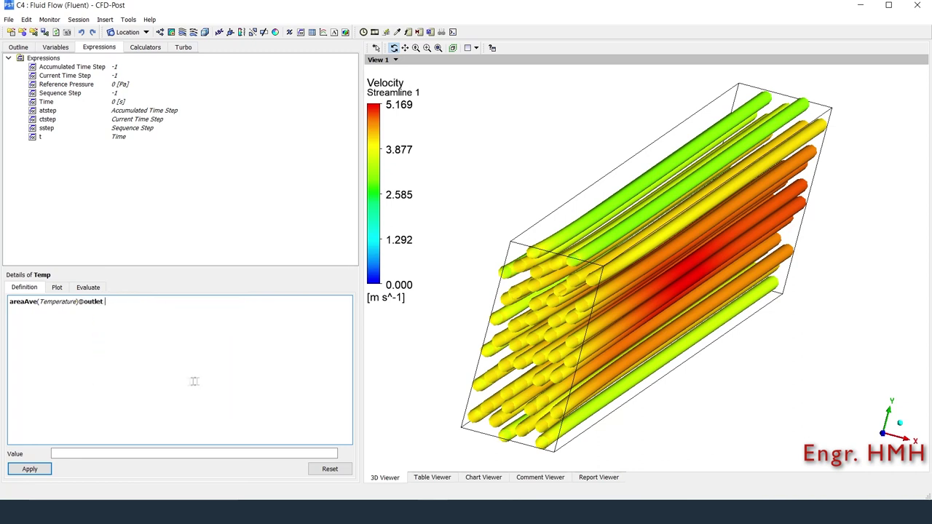
{"action": "left_click", "coordinate": [21, 471]}
{"action": "type", "text": "-273 [K]"}
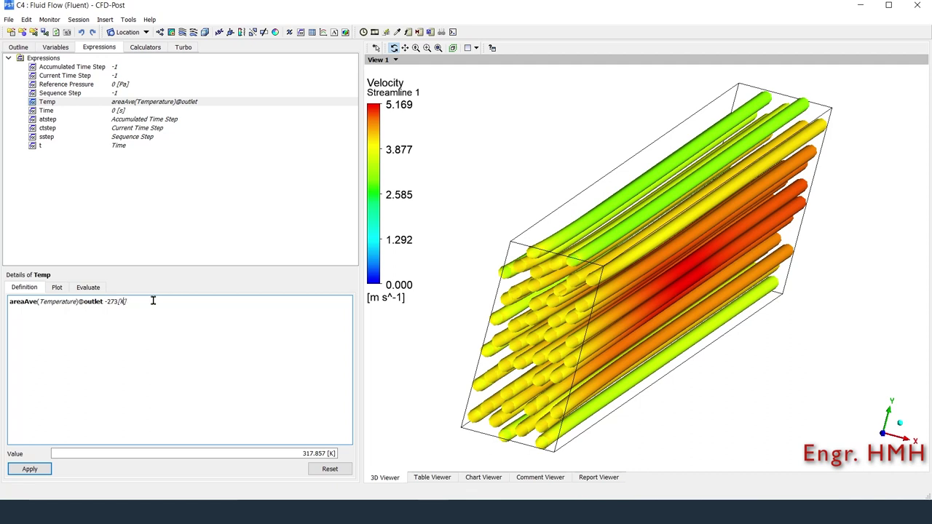
Make Temp subtract 273.15 K, giving 44.7067 at the outlet.
{"action": "left_click", "coordinate": [29, 468]}
{"action": "type", "text": ".15"}
{"action": "left_click", "coordinate": [38, 469]}
Switch Temp's location from outlet to walls, giving 32.7021.
{"action": "left_click_drag", "start_coordinate": [104, 304], "coordinate": [85, 301]}
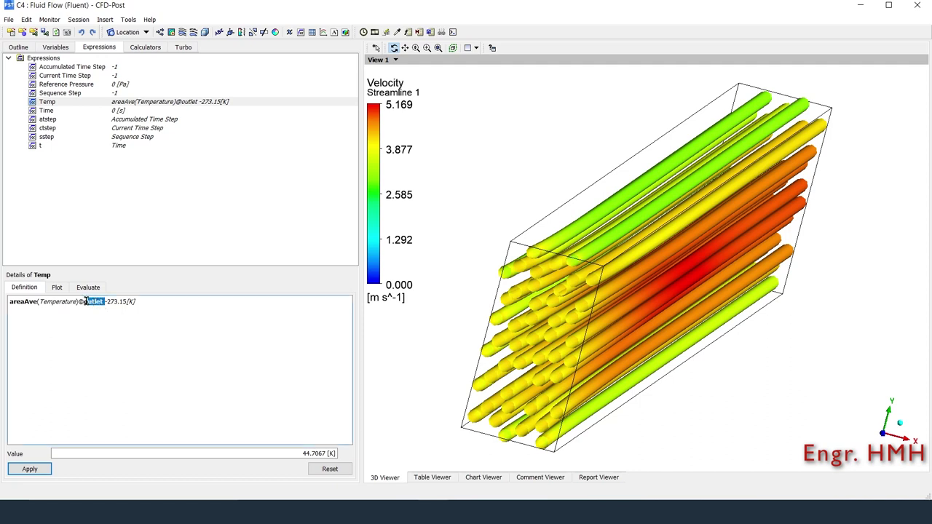
{"action": "key", "text": "BackSpace"}
{"action": "right_click", "coordinate": [85, 301]}
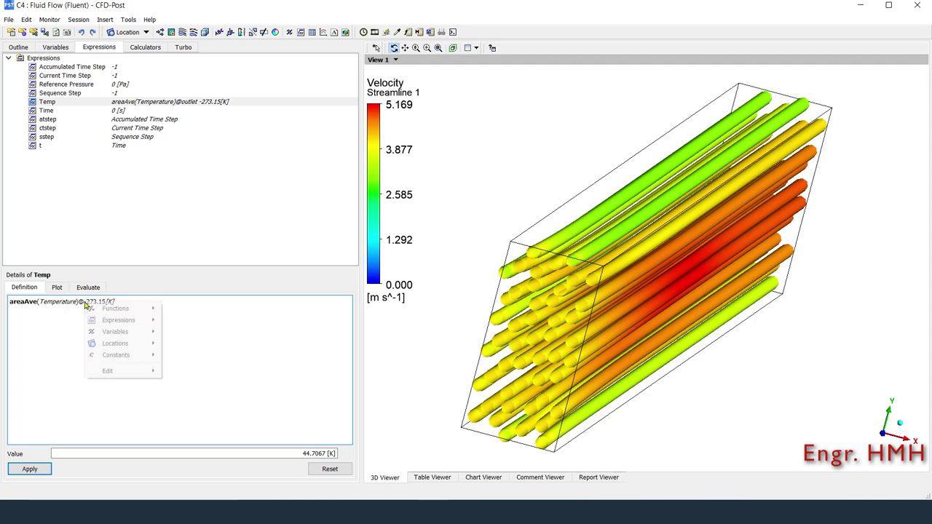
{"action": "mouse_move", "coordinate": [115, 343]}
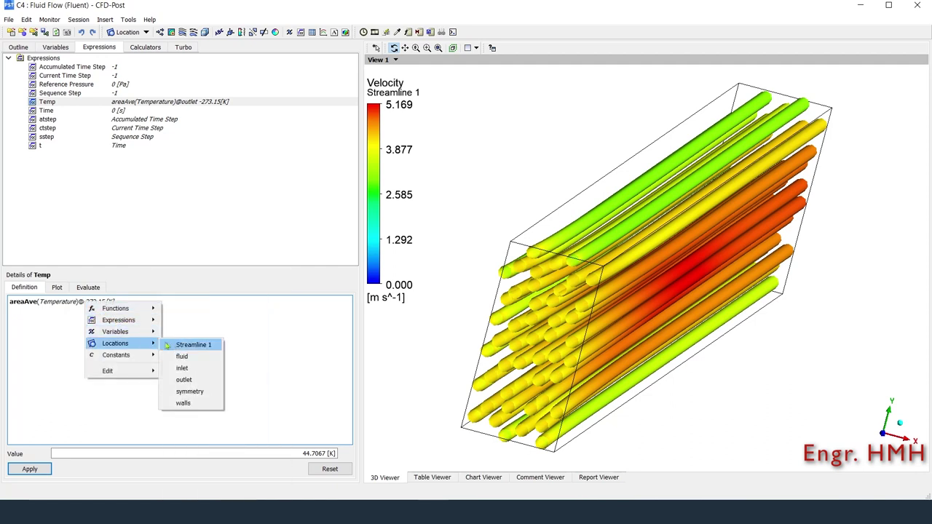
{"action": "left_click", "coordinate": [183, 403]}
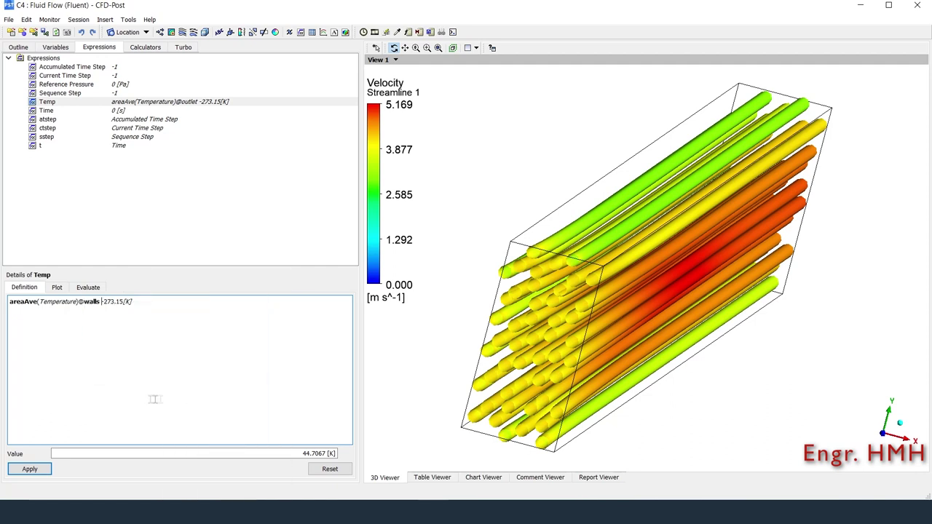
{"action": "left_click", "coordinate": [29, 469]}
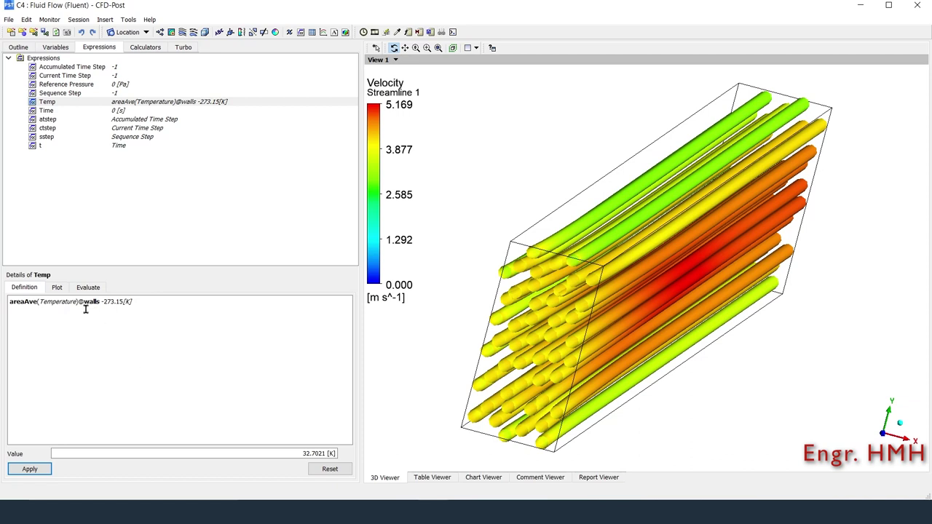
{"action": "right_click", "coordinate": [115, 229]}
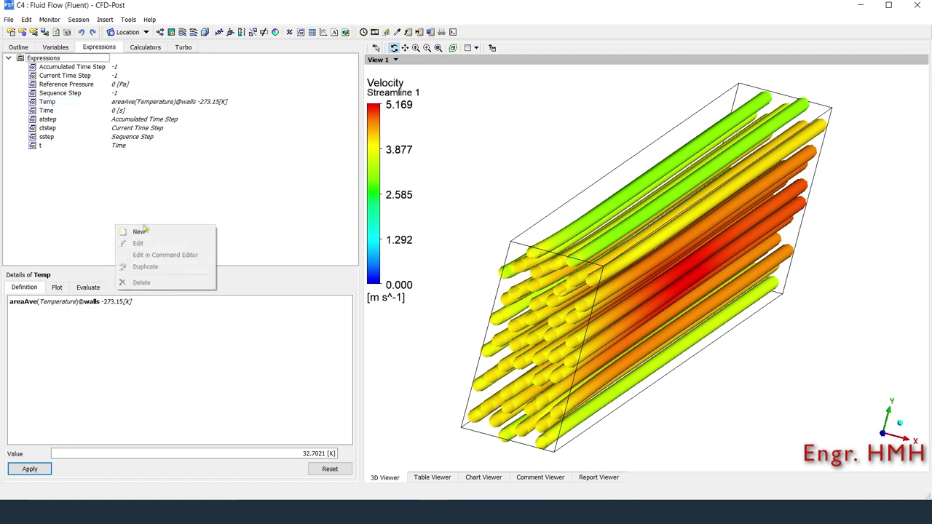
{"action": "left_click", "coordinate": [169, 231]}
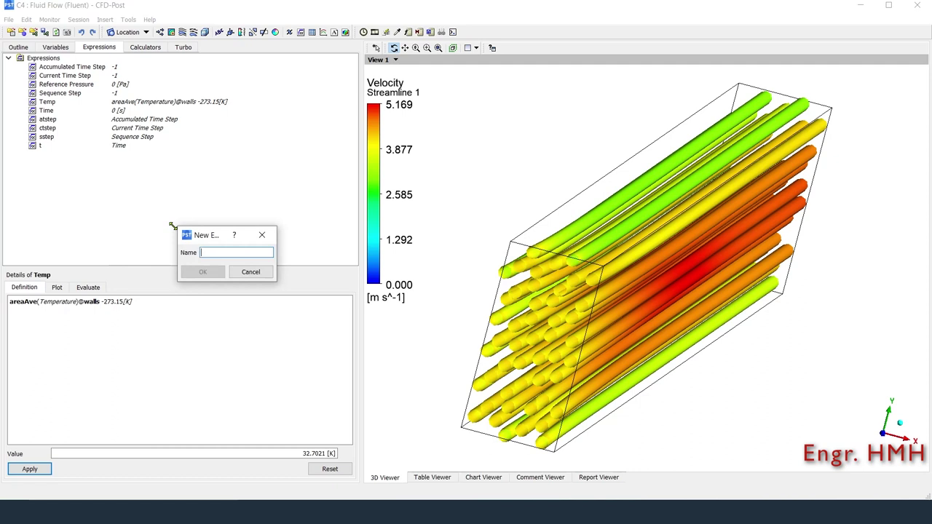
{"action": "type", "text": "Q"}
{"action": "key", "text": "Return"}
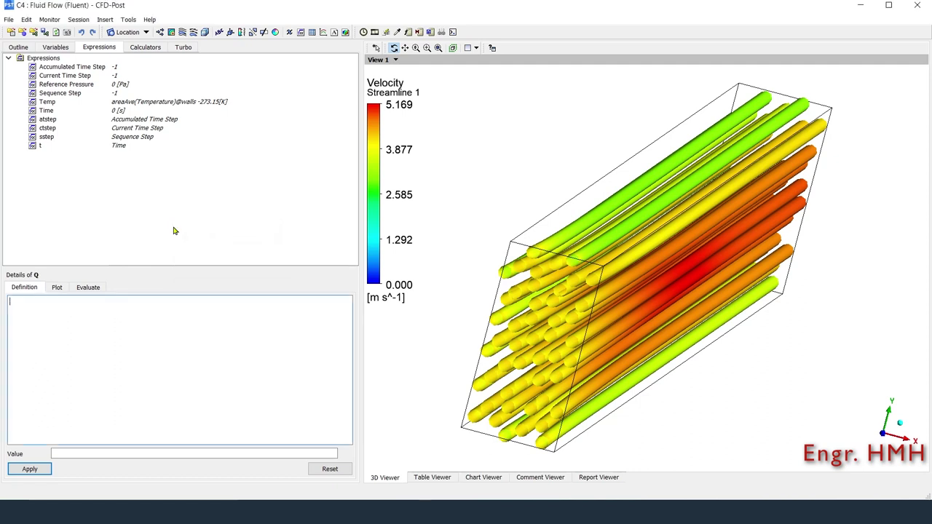
{"action": "right_click", "coordinate": [115, 317]}
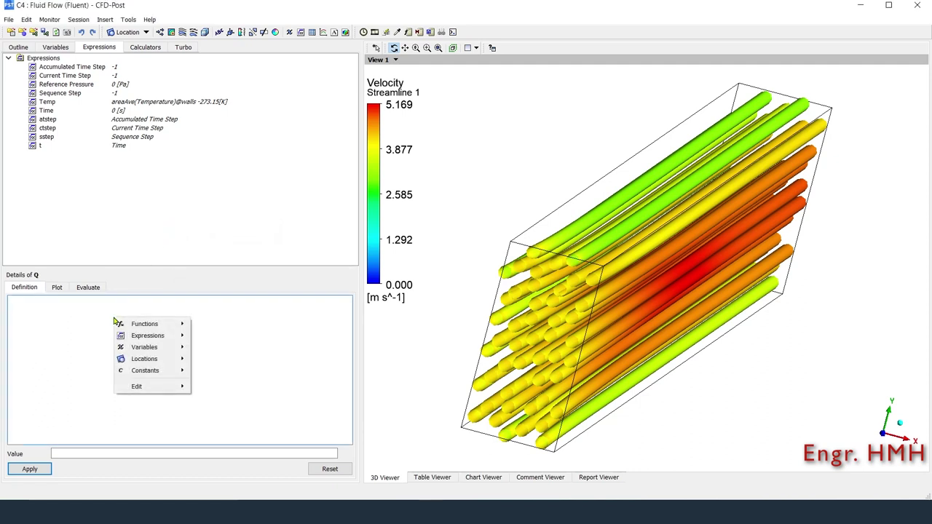
{"action": "mouse_move", "coordinate": [218, 326]}
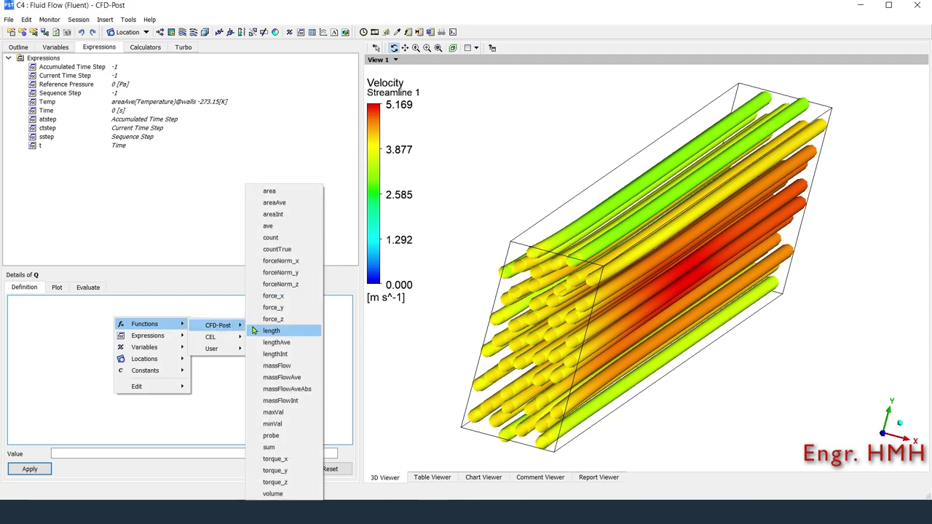
{"action": "left_click", "coordinate": [273, 214]}
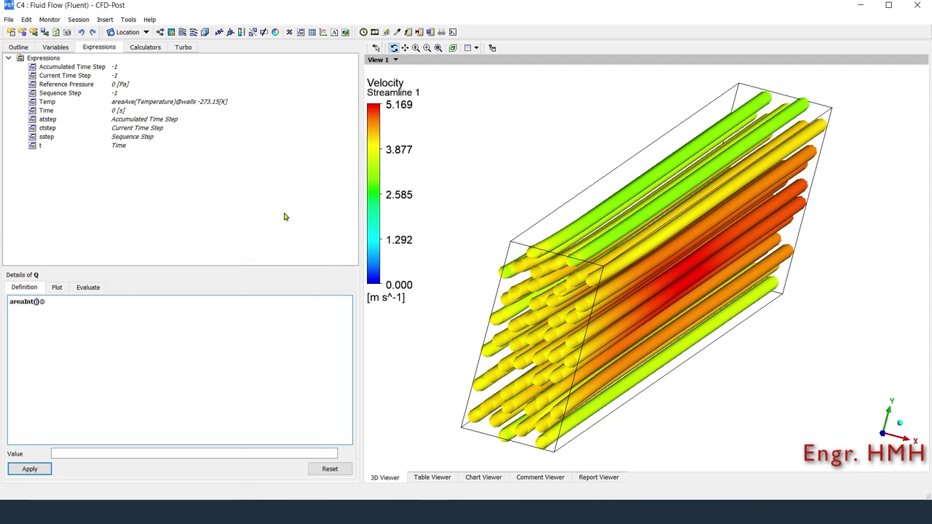
{"action": "right_click", "coordinate": [36, 304]}
{"action": "mouse_move", "coordinate": [68, 336]}
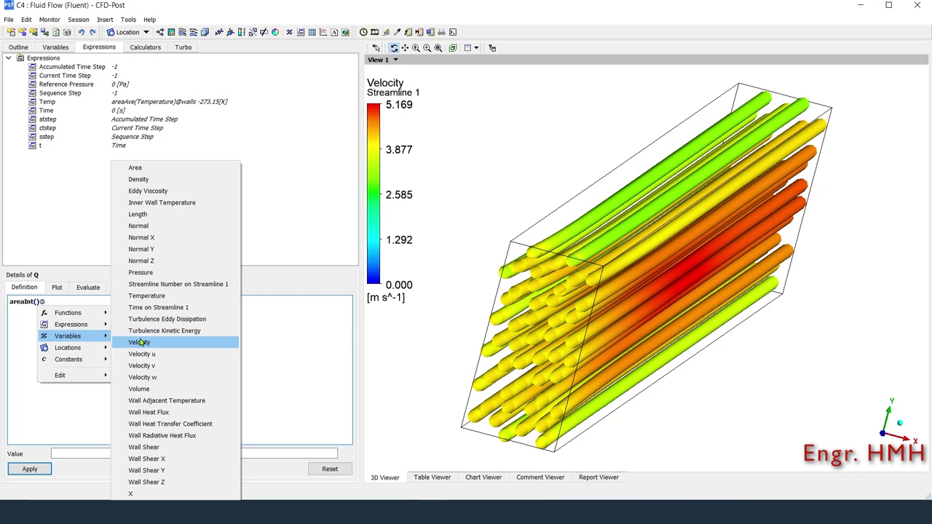
{"action": "left_click", "coordinate": [157, 409]}
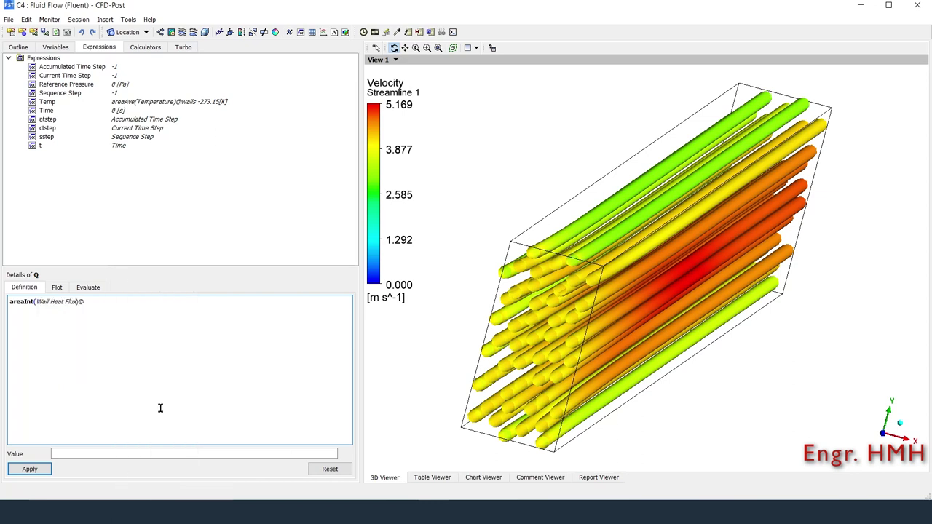
{"action": "right_click", "coordinate": [106, 302]}
{"action": "mouse_move", "coordinate": [138, 346]}
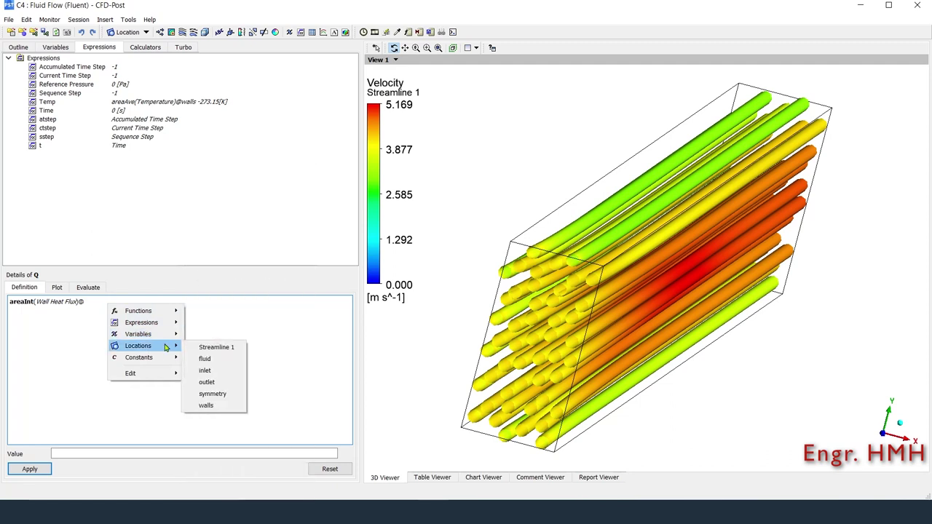
{"action": "left_click", "coordinate": [209, 404]}
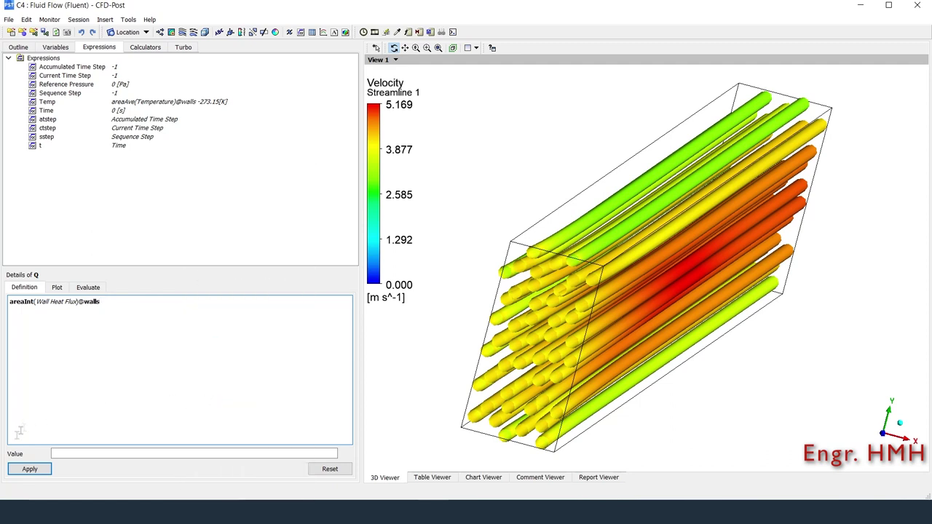
{"action": "left_click", "coordinate": [21, 467]}
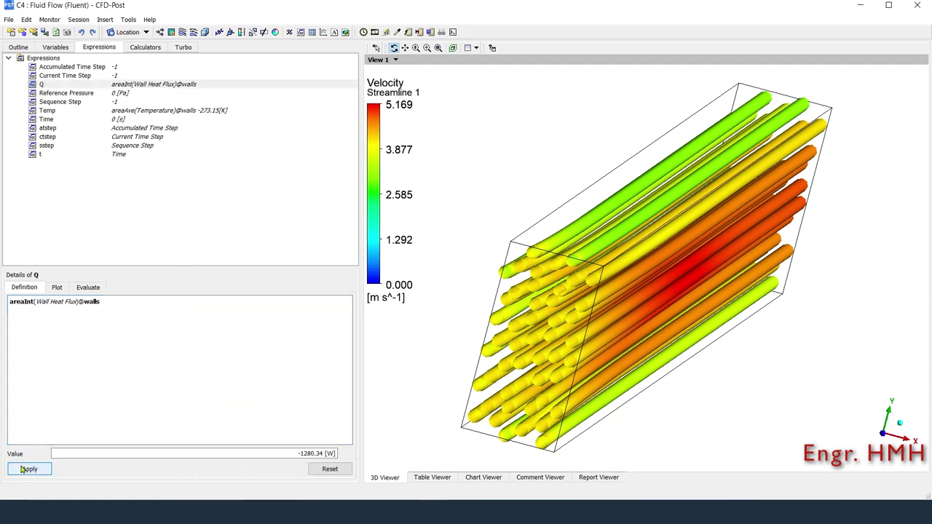
{"action": "left_click", "coordinate": [120, 306]}
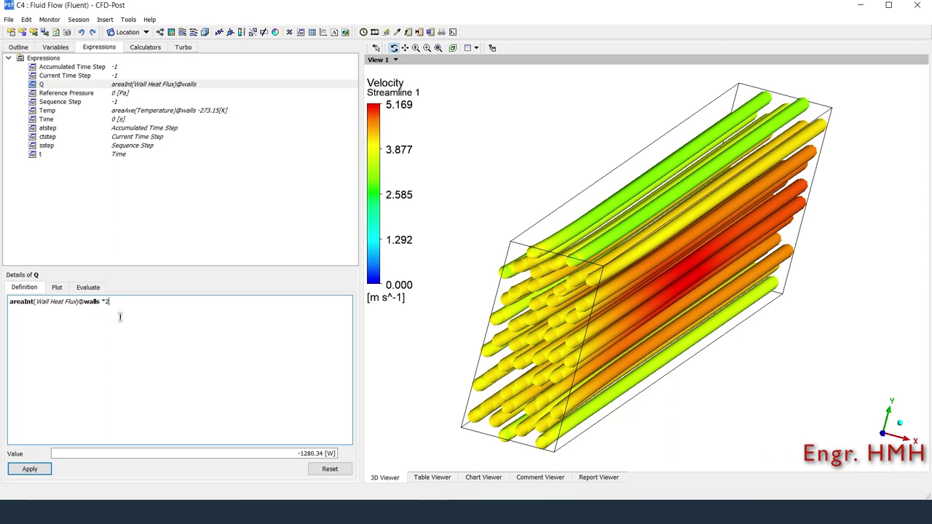
{"action": "left_click", "coordinate": [27, 470]}
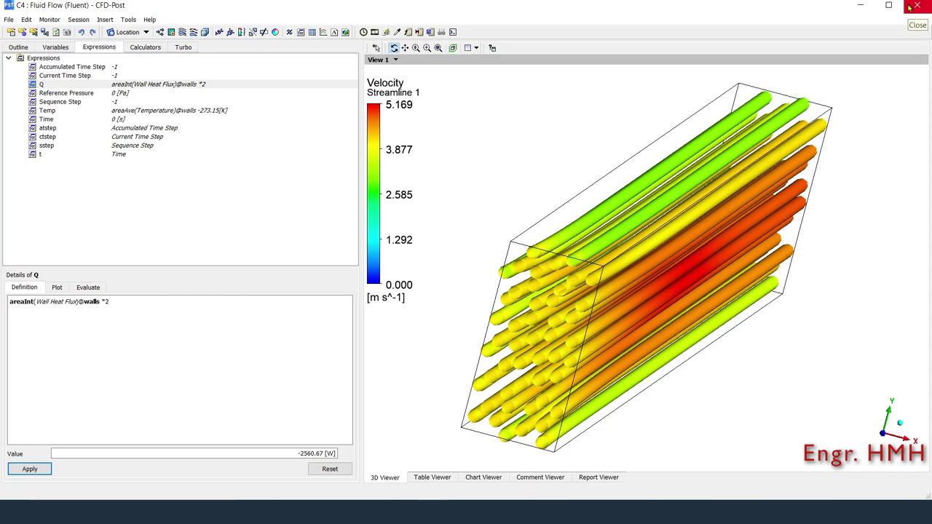
Close CFD-Post to get back to the Workbench project schematic.
{"action": "left_click", "coordinate": [916, 6]}
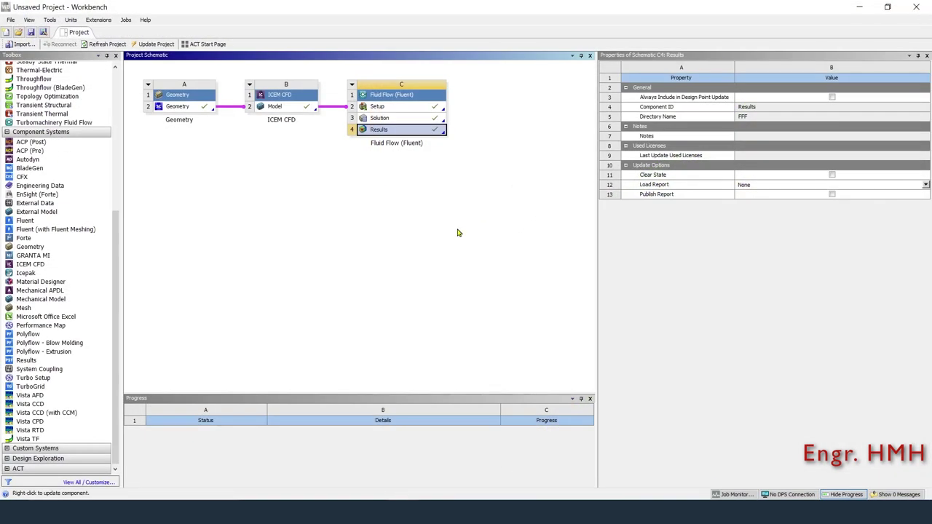